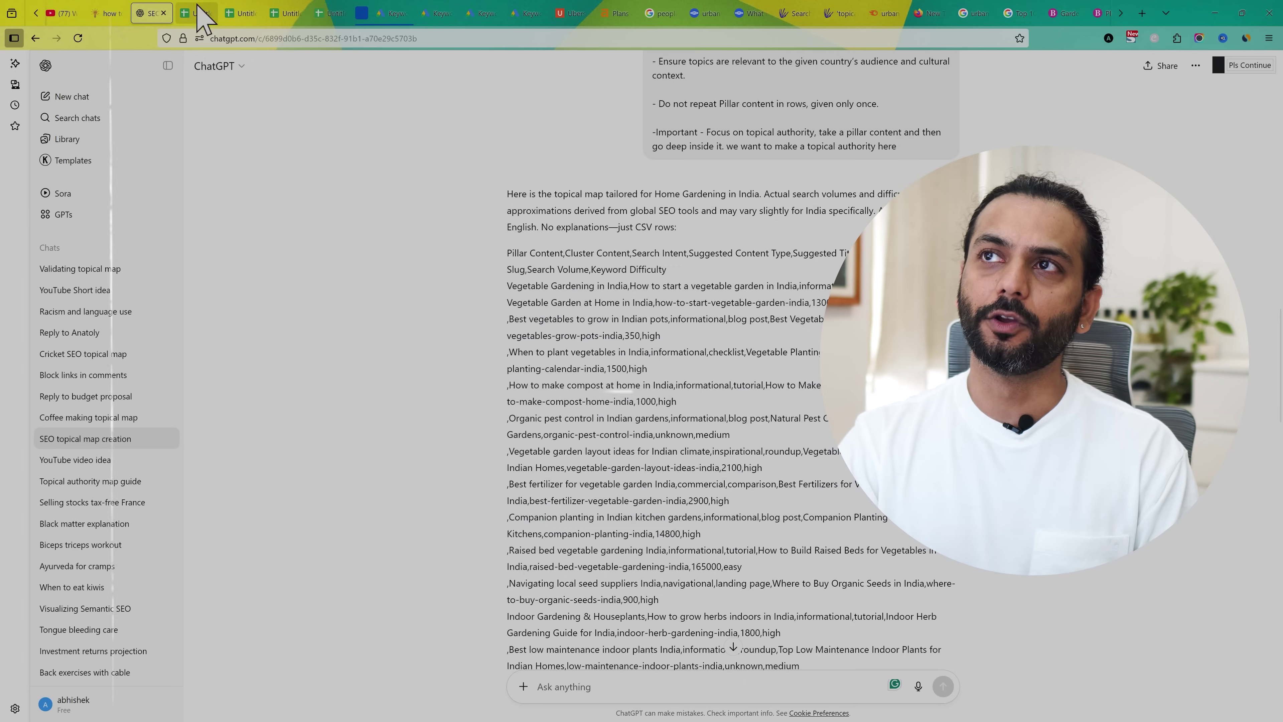
Switch from the ChatGPT topical map answer to the gardening topical map spreadsheet
click(200, 10)
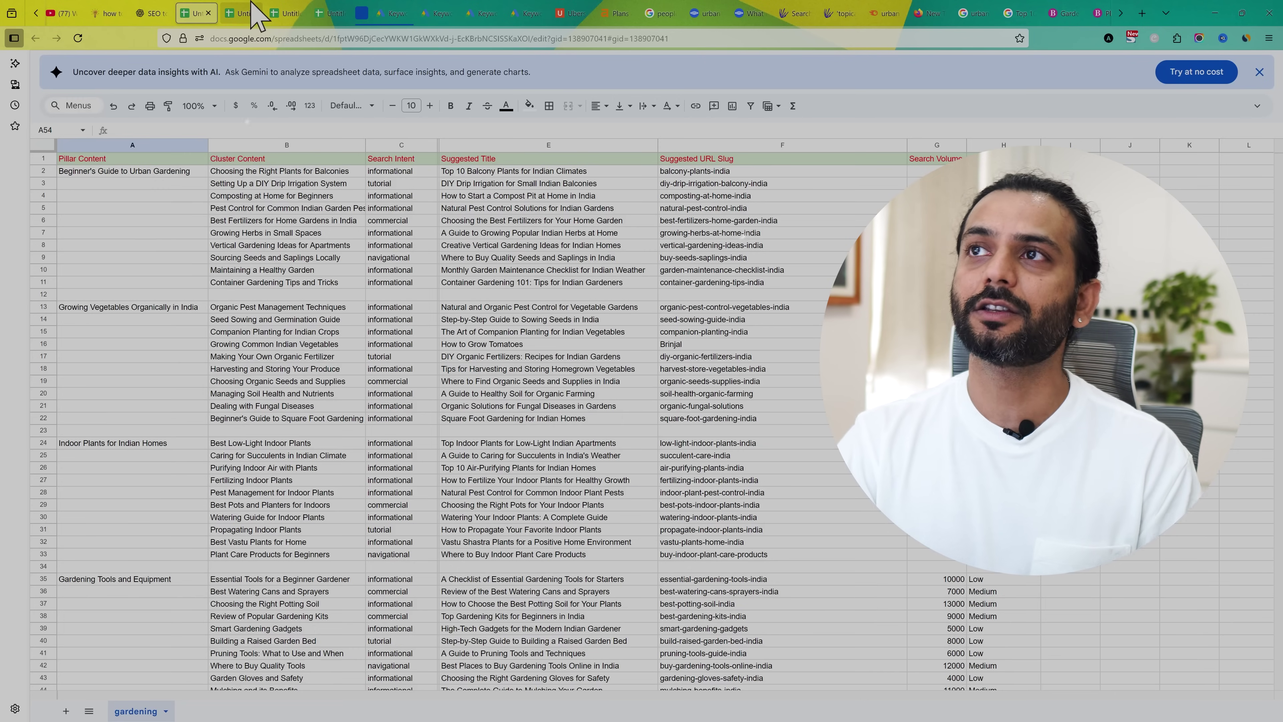
Glance through the other topical map spreadsheets, including coffee_home_topical_map, then return to gardening
click(251, 13)
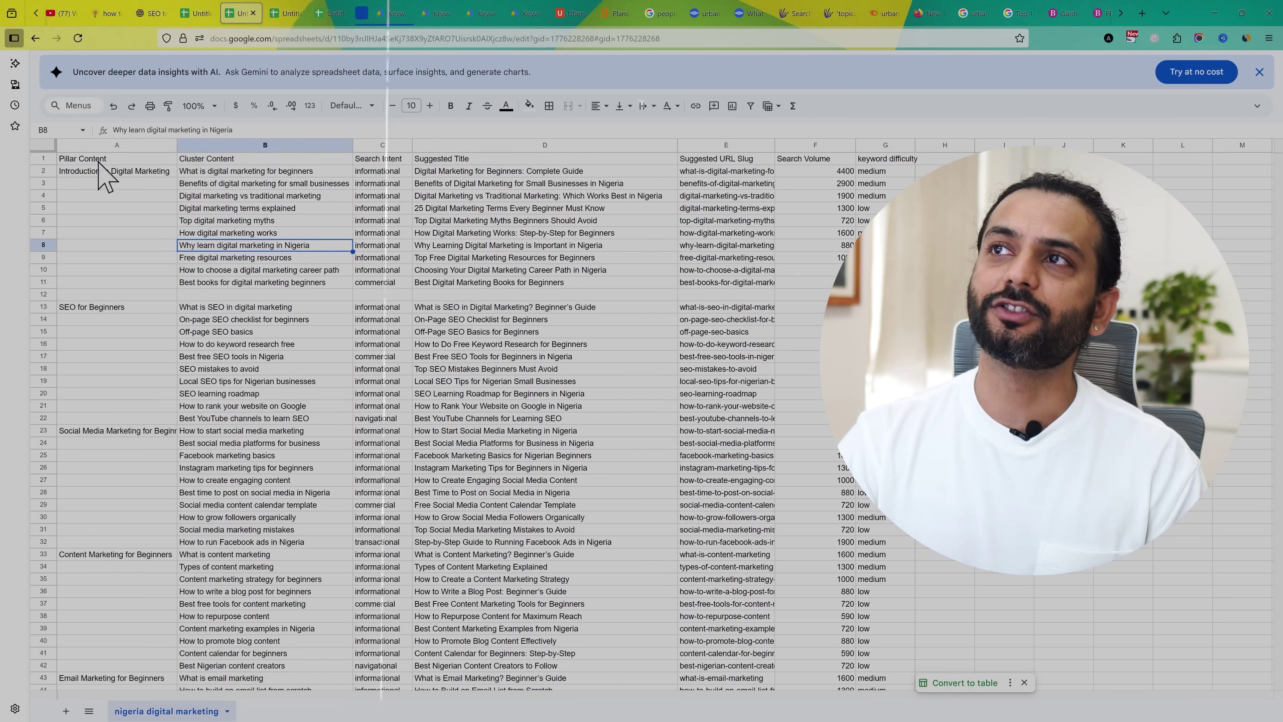
click(285, 13)
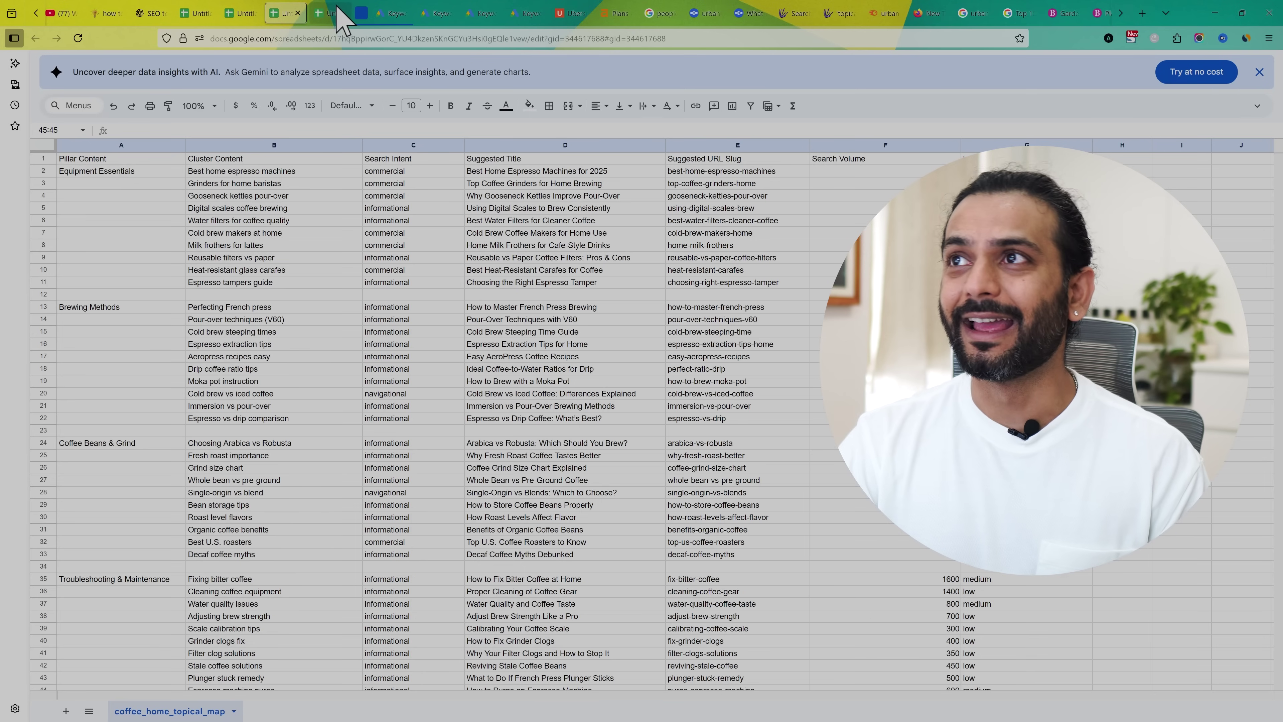
click(330, 13)
click(196, 13)
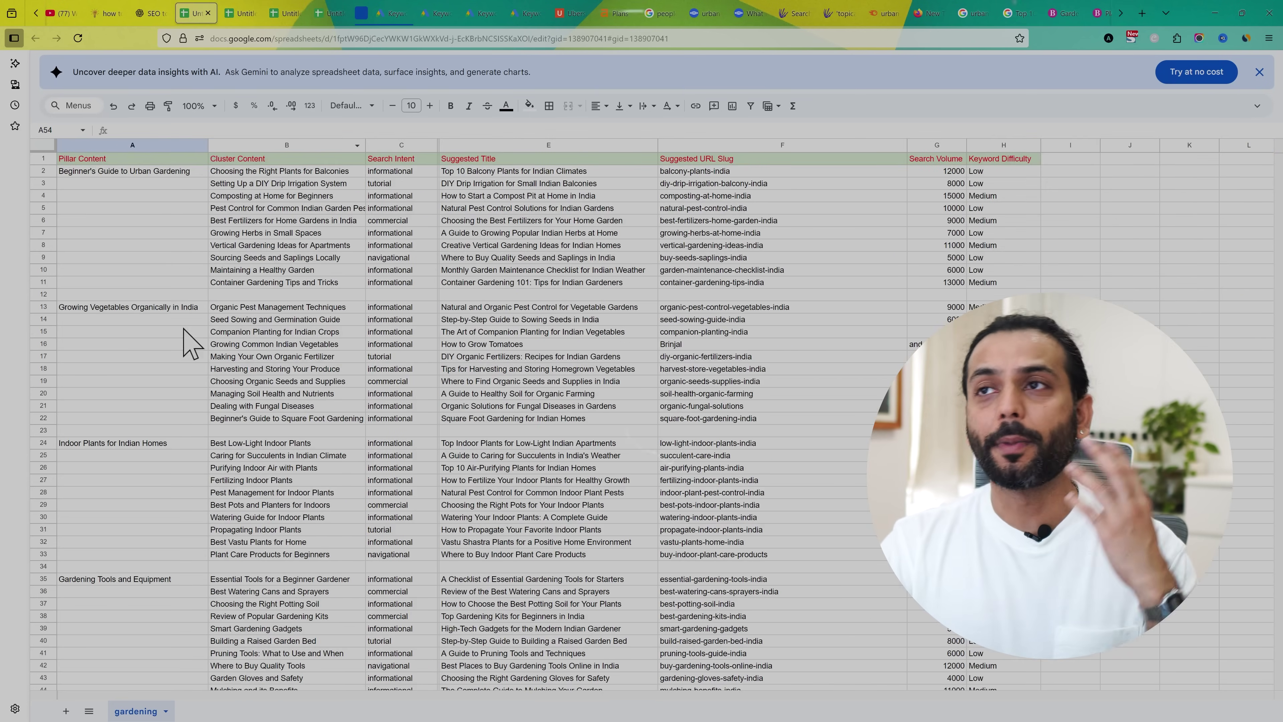
Inspect the Beginner's Guide to Urban Gardening pillar, its first cluster and the Suggested Title column
click(134, 172)
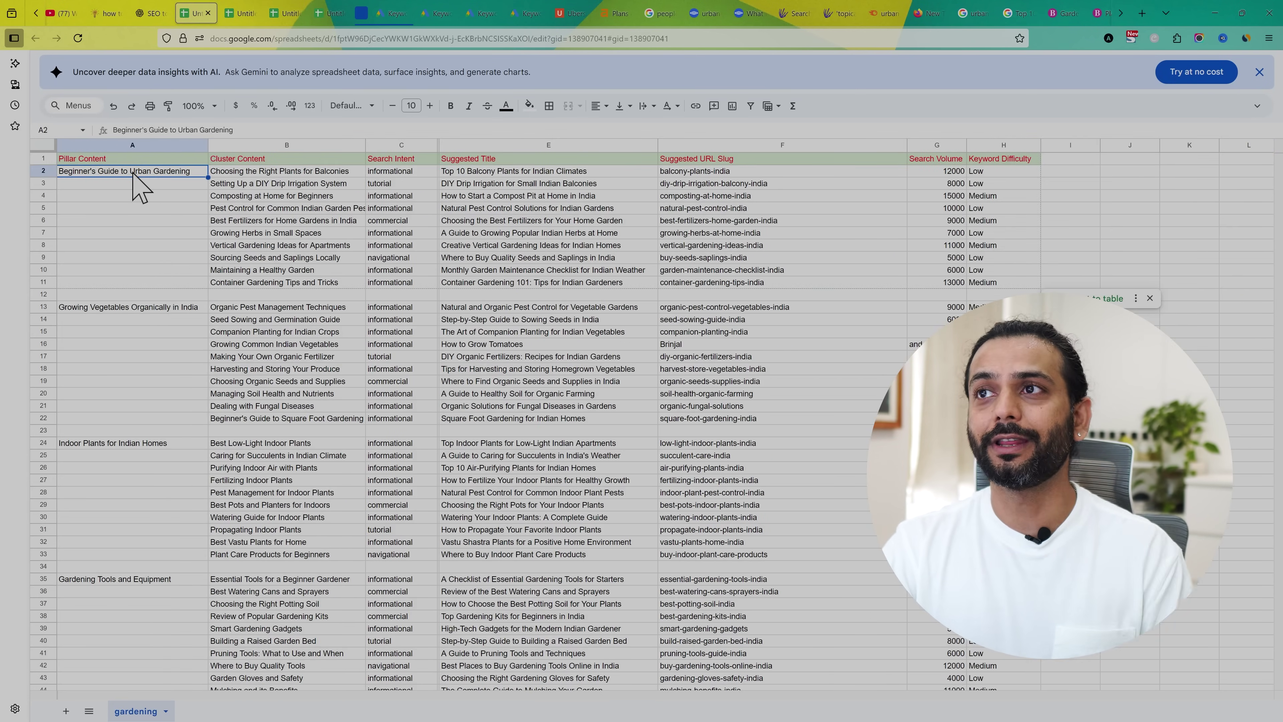
click(260, 174)
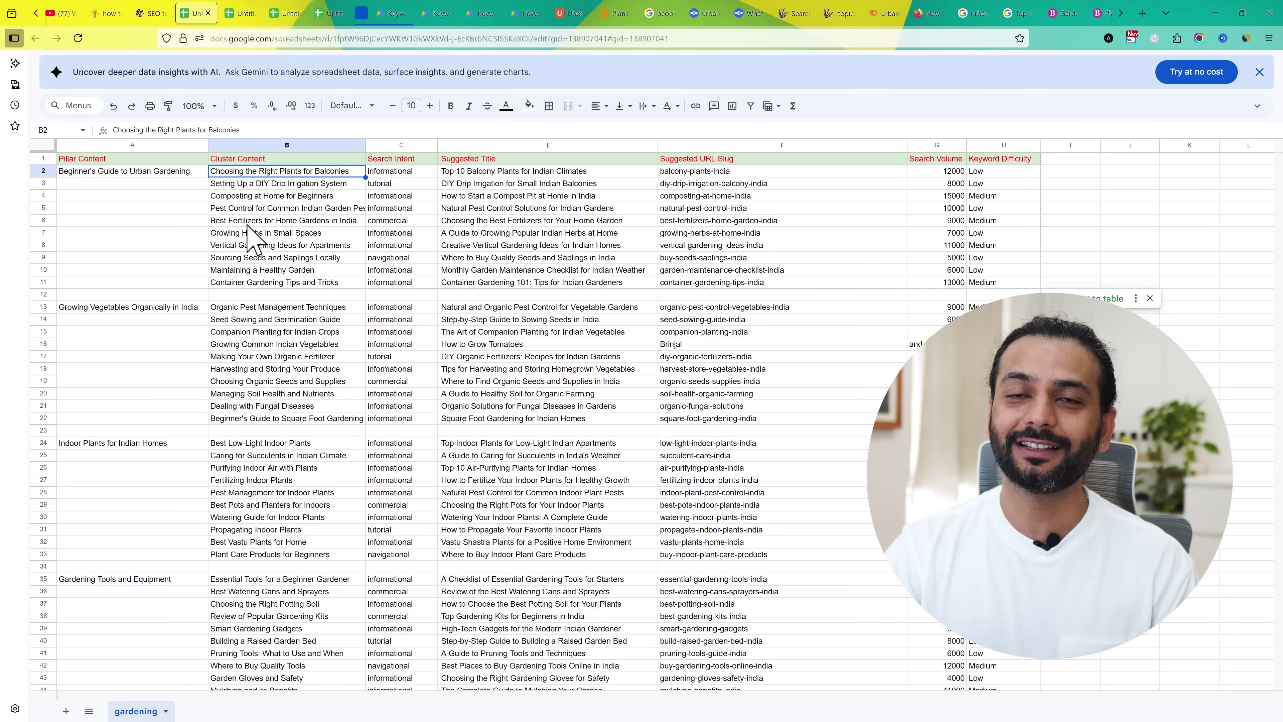
click(509, 162)
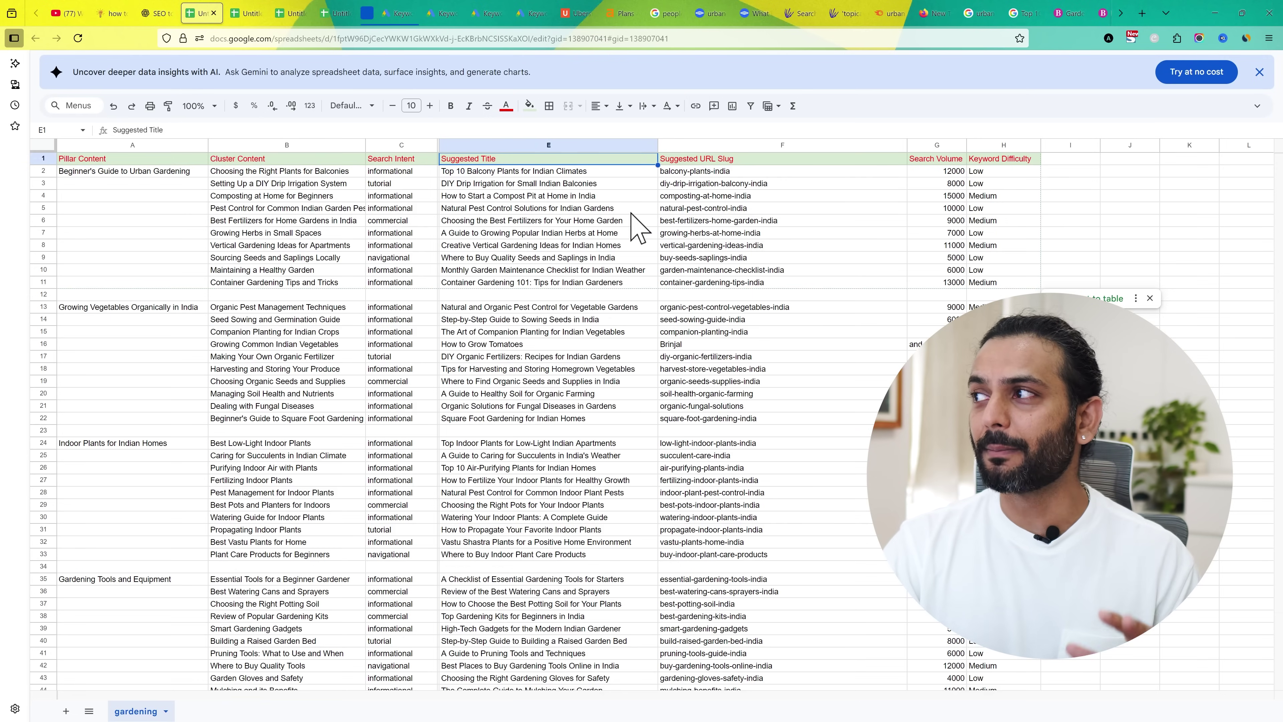
Reread the original ChatGPT prompt, return to the sheet, then go to the YouTube Videos page
click(157, 13)
scroll(475, 404, up, 15)
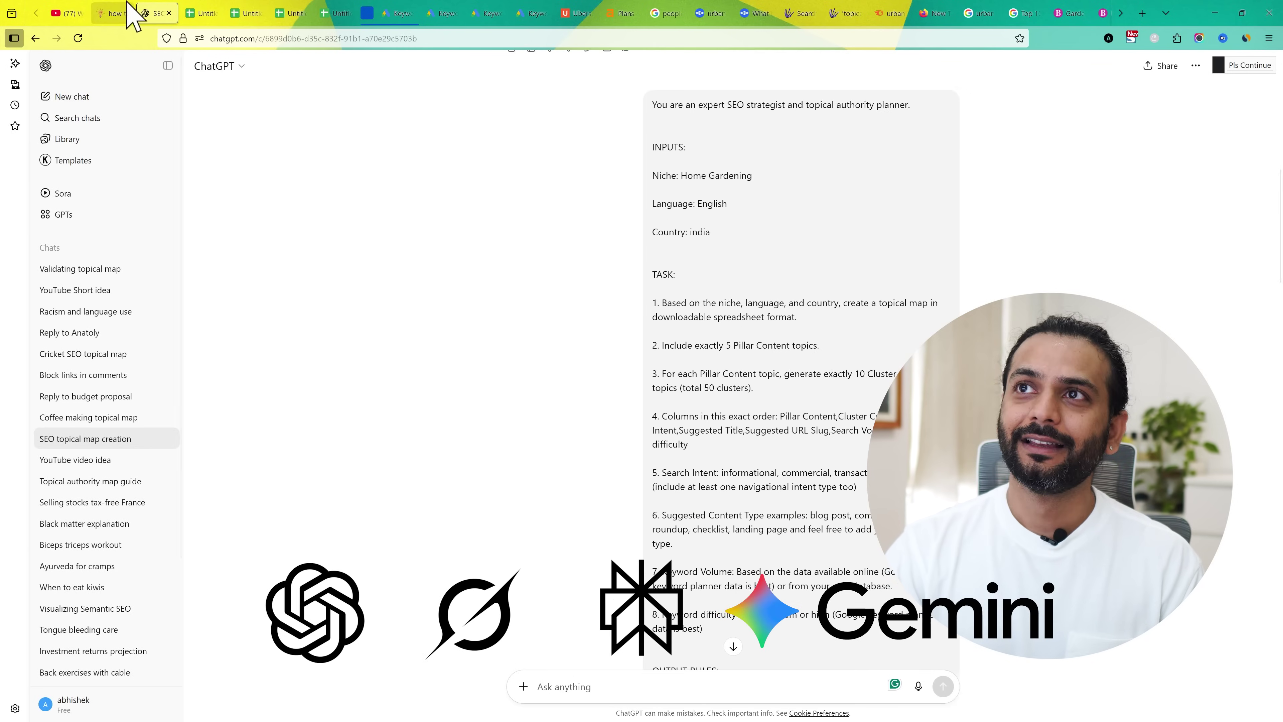
click(201, 13)
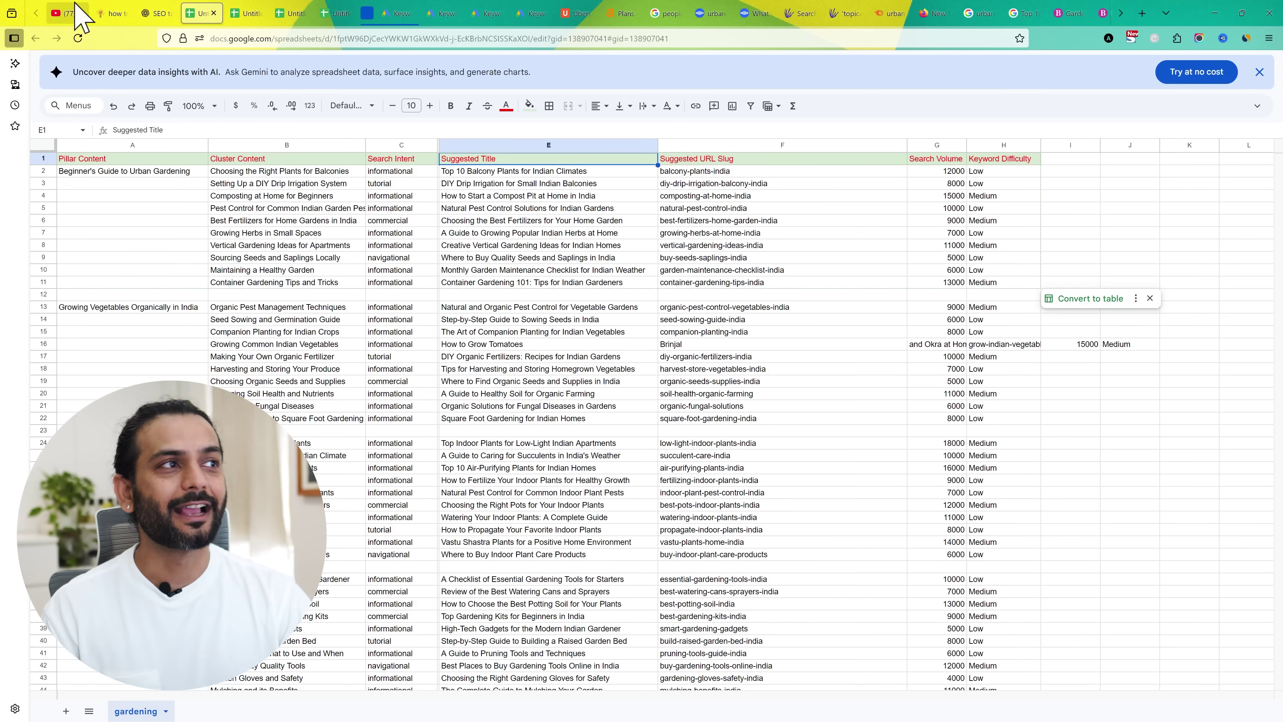
click(66, 13)
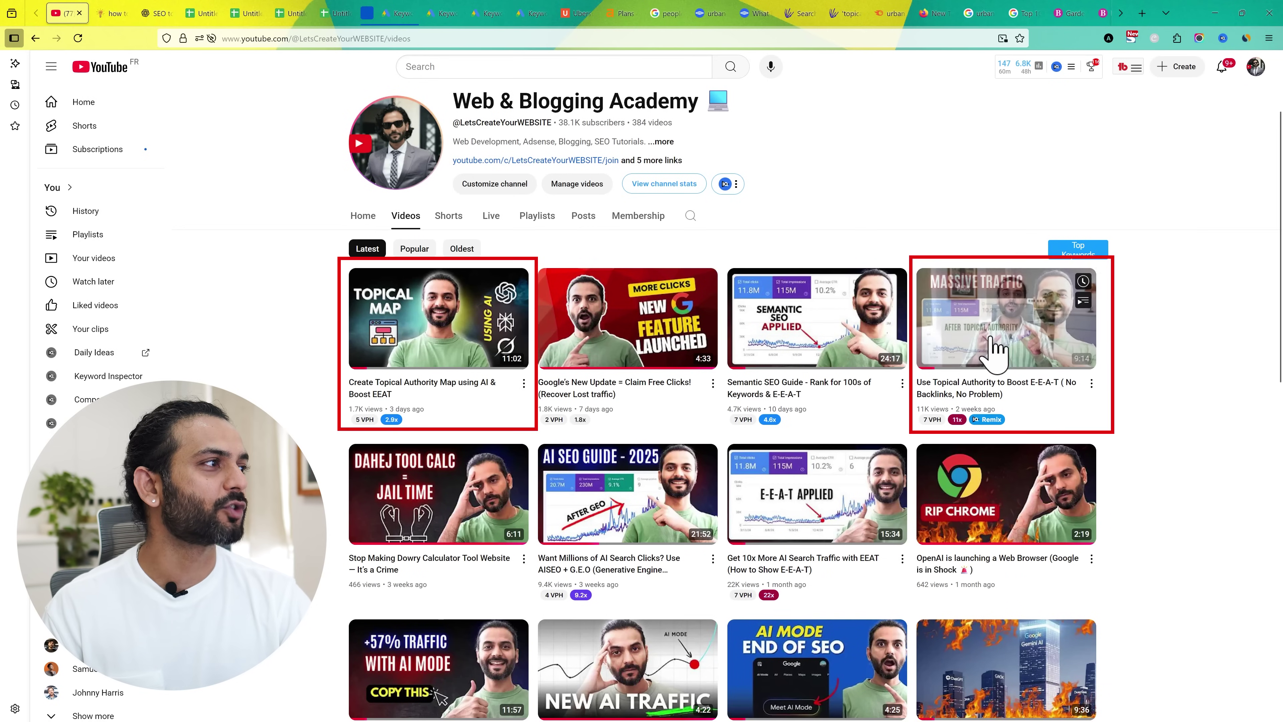
Browse the channel's topical map video thumbnails, then come back to the gardening spreadsheet
mouse_move(425, 344)
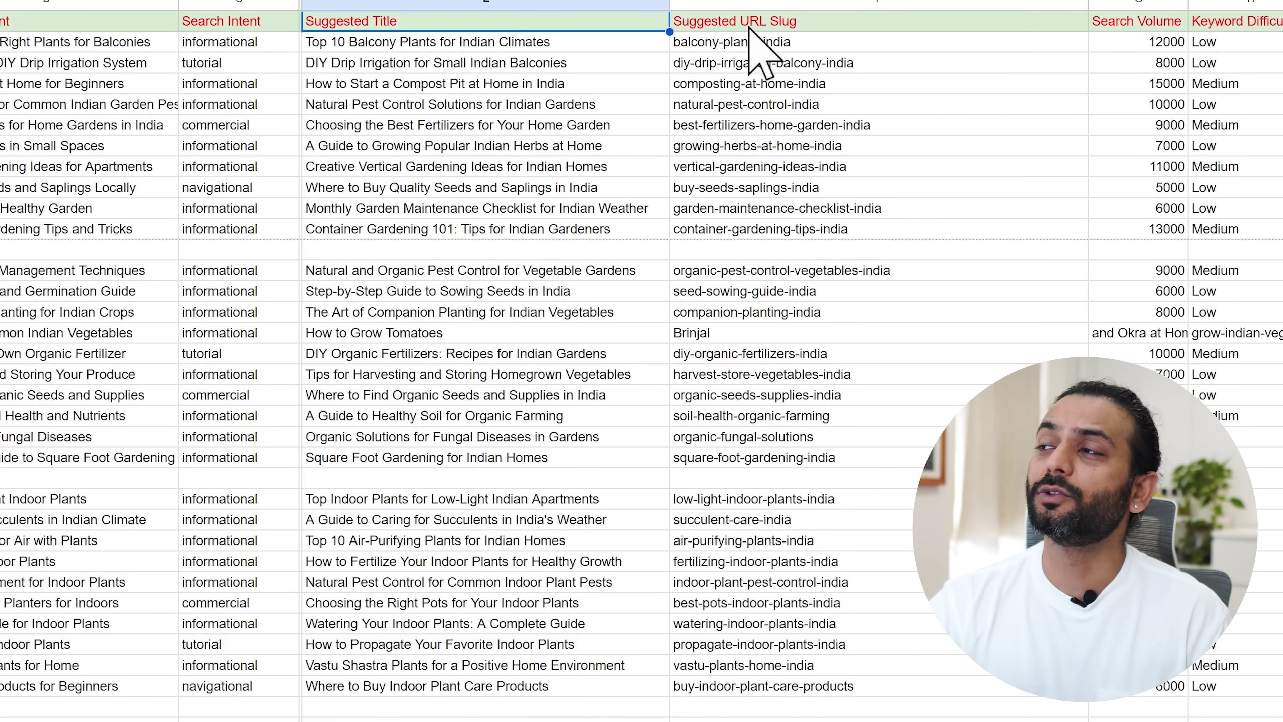
Clear the stray 'Brinjal' from F16 and append it to the E16 tomato title
click(740, 332)
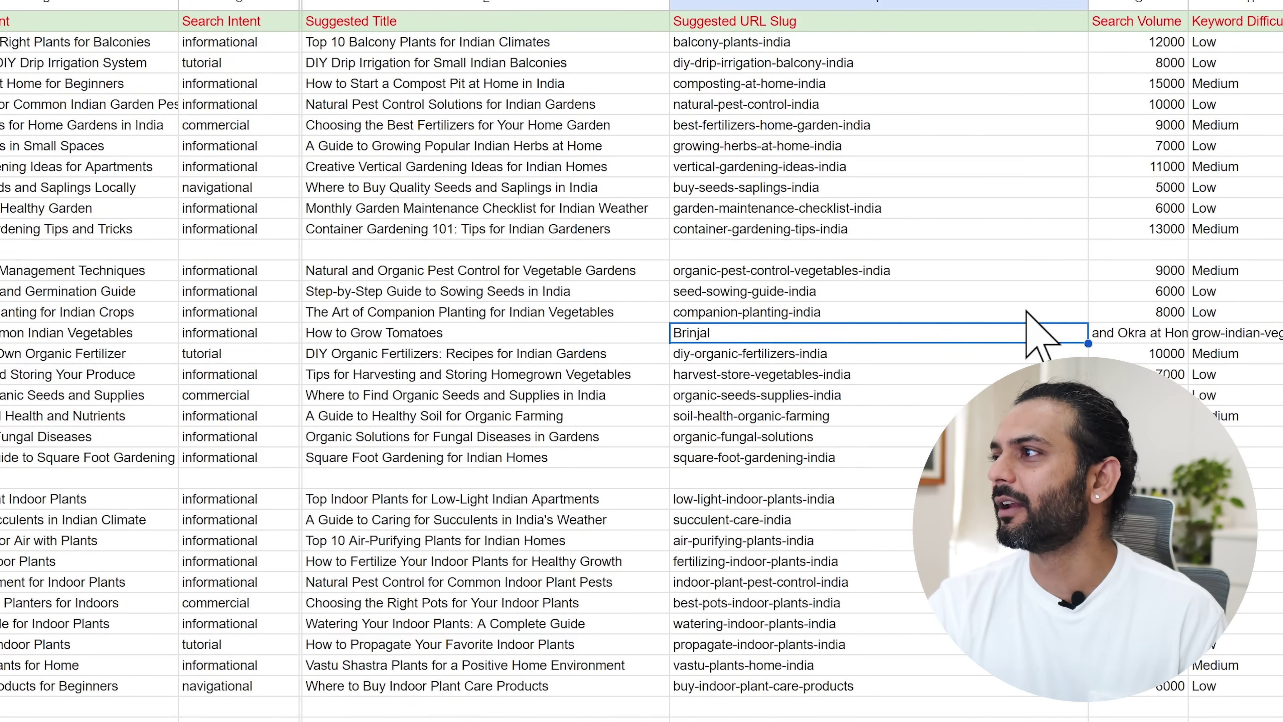
click(1131, 333)
click(1212, 334)
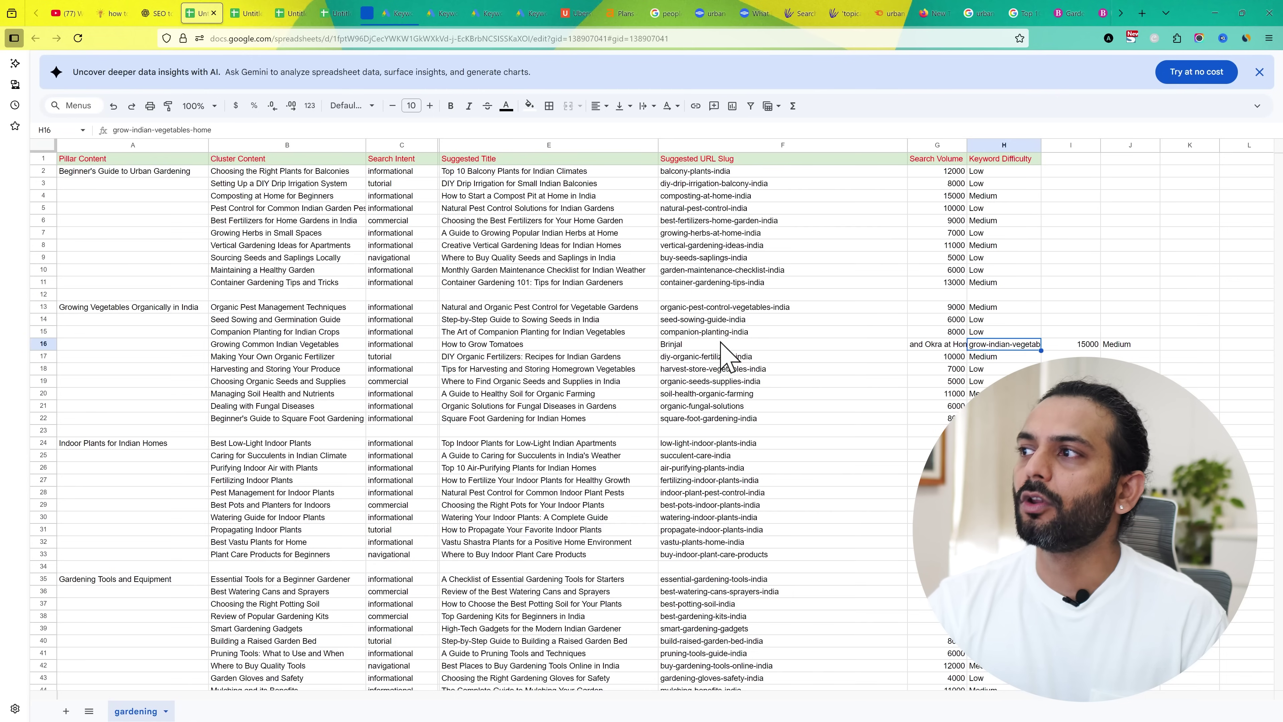
key(Left)
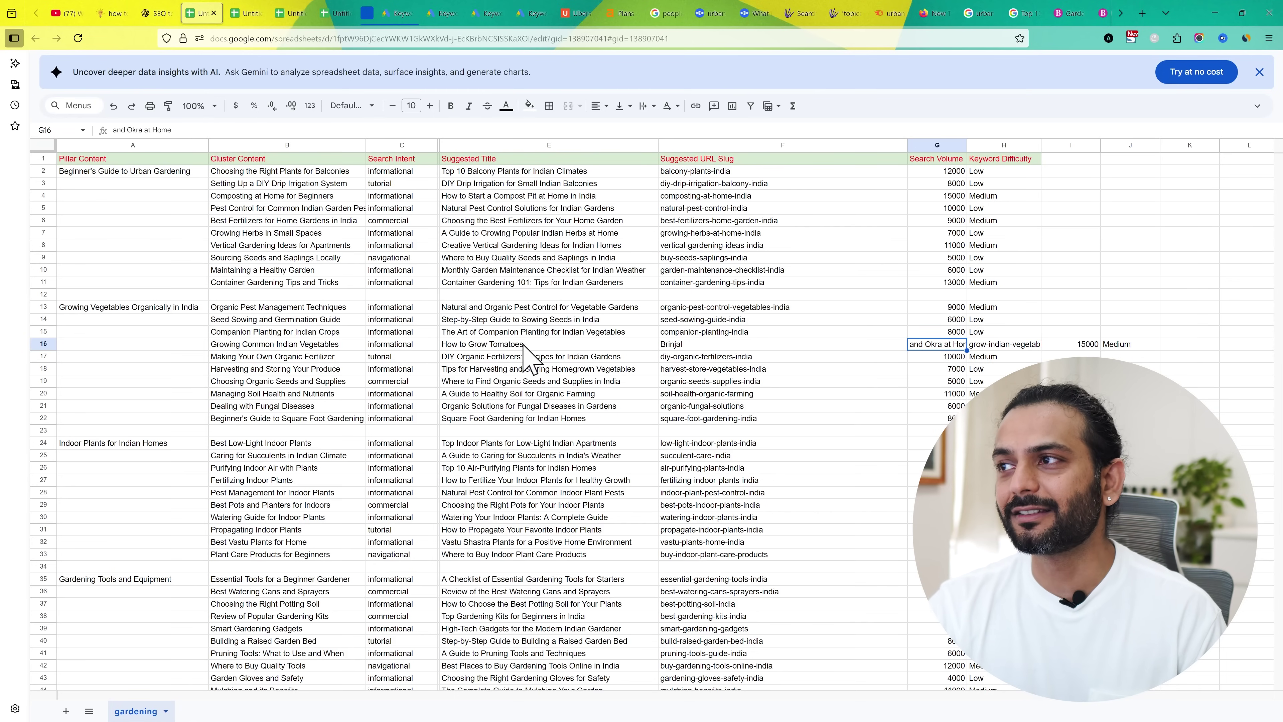
click(688, 345)
key(Delete)
double_click(571, 344)
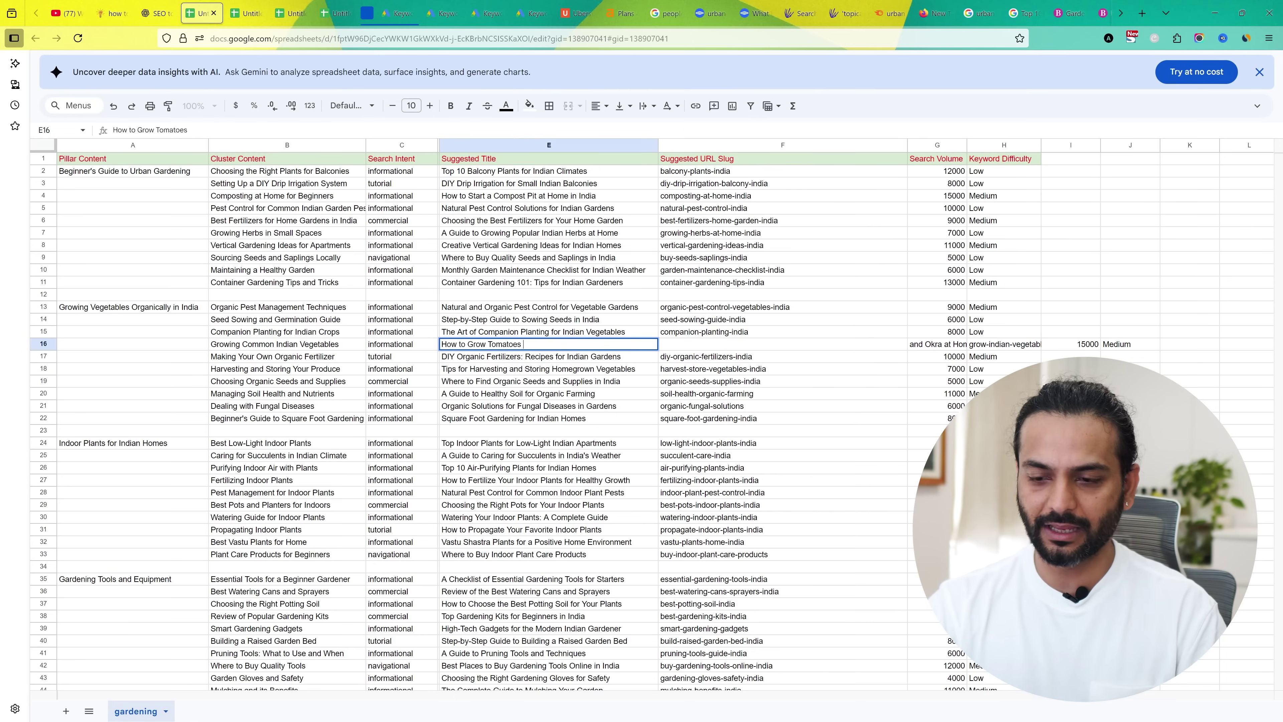
text(Brinjal)
click(841, 368)
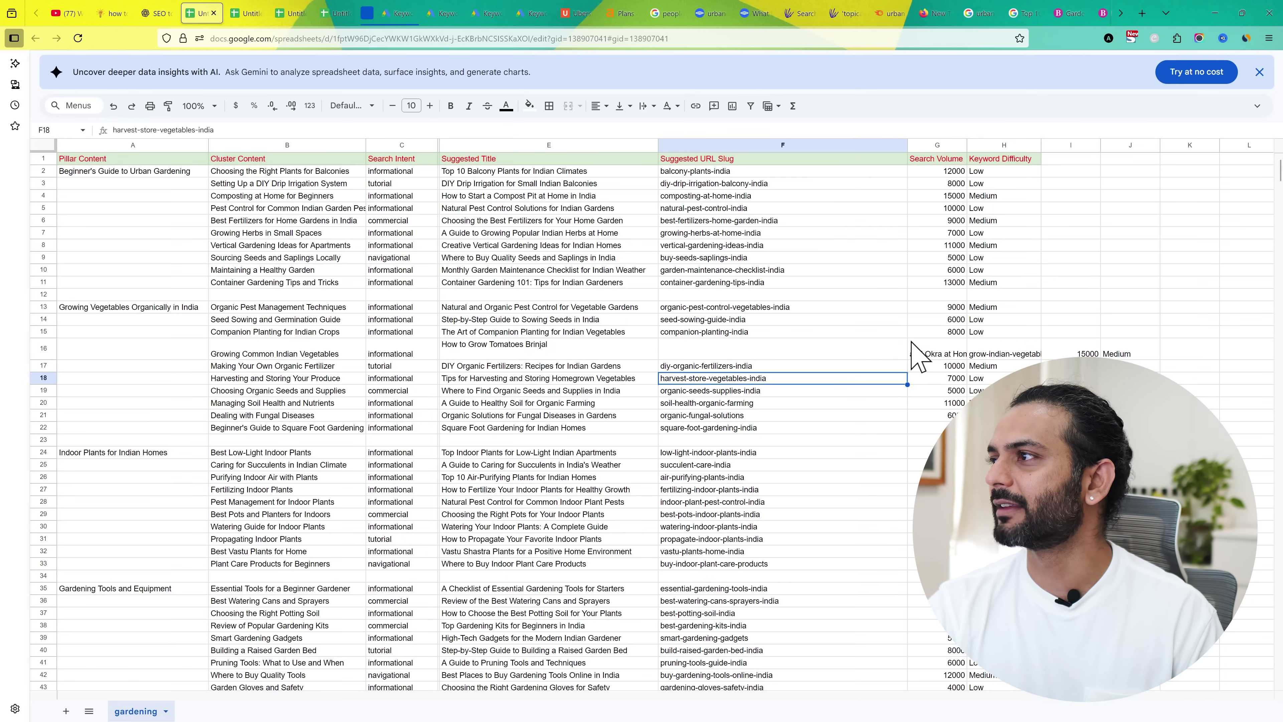
Remove the 'and Okra at Home' fragment from G16 and move slug grow-indian-vegetables-home into F16
click(945, 353)
key(BackSpace)
key(ctrl+z)
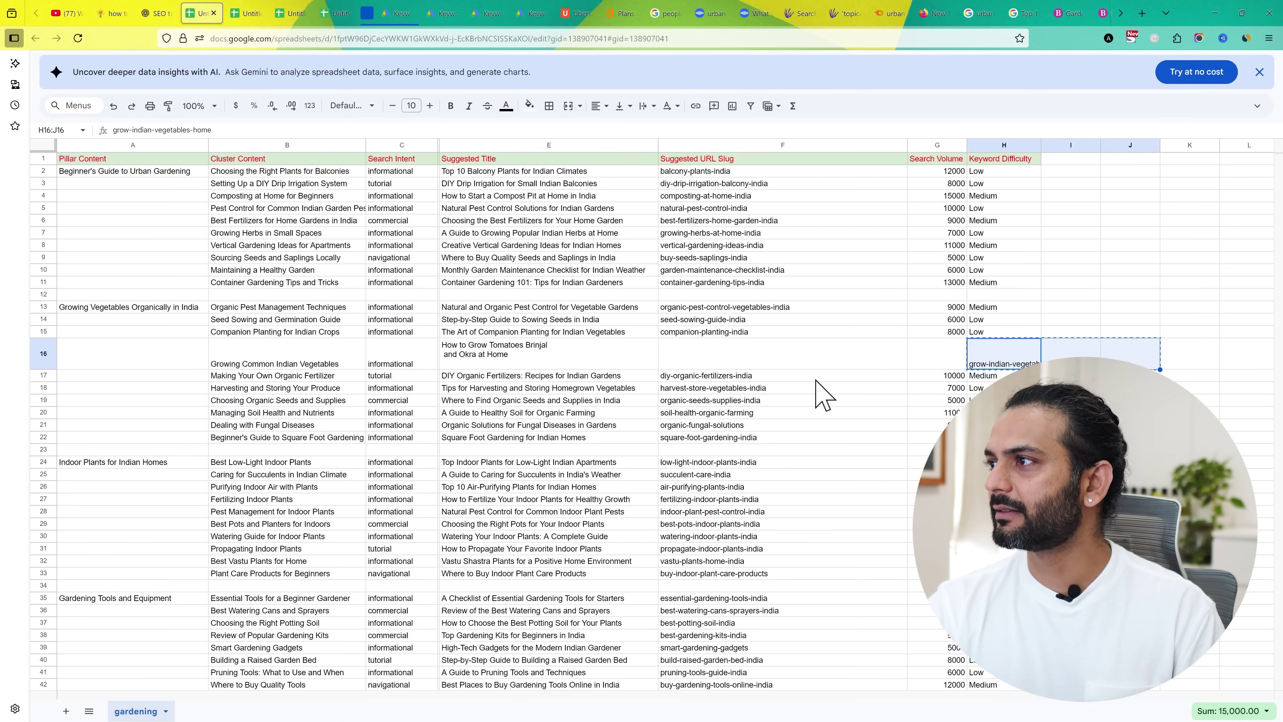
click(787, 360)
text(grow-indian-vegetables-home)
click(743, 498)
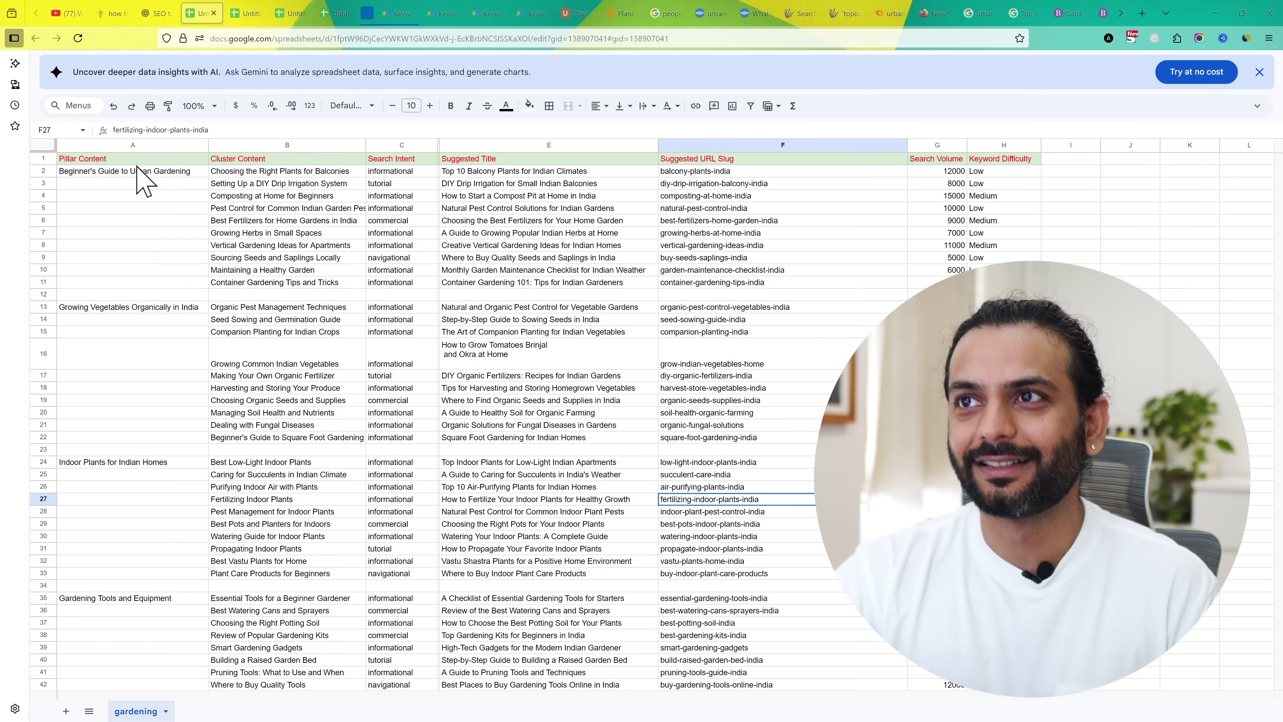
Review the four pillars and their clusters, from Urban Gardening to Gardening Tools and Equipment
click(122, 173)
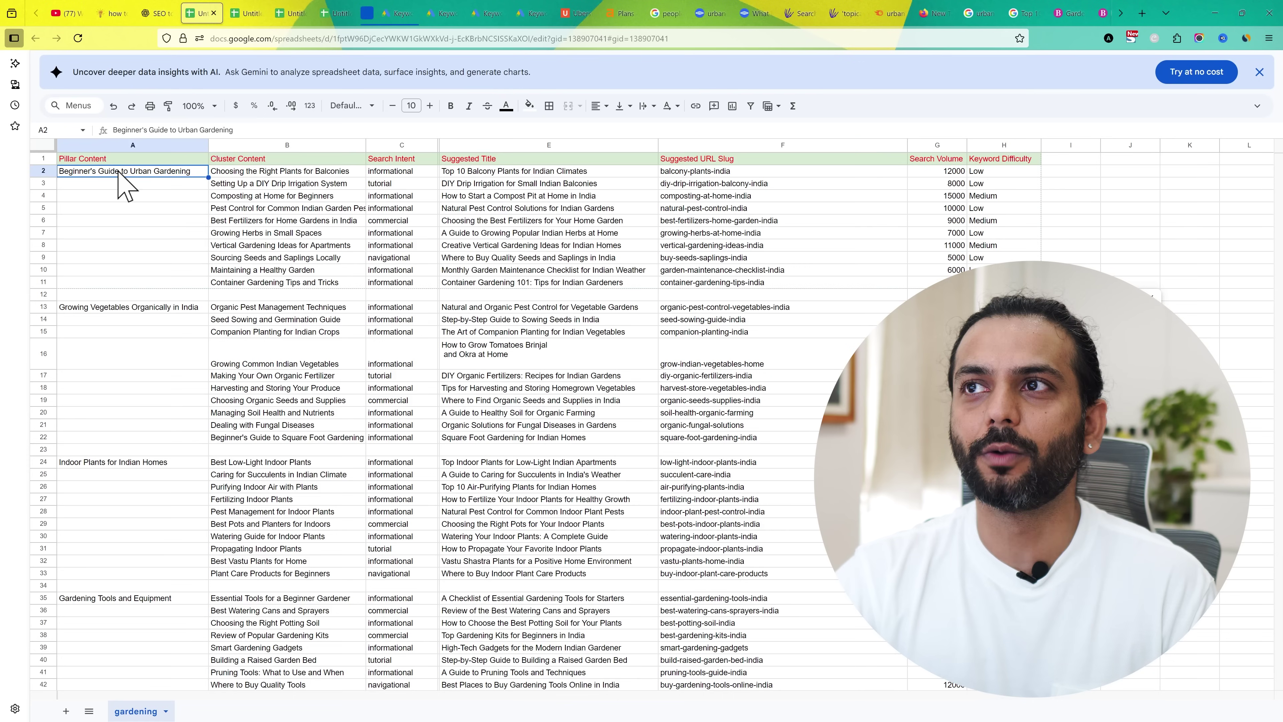
click(286, 173)
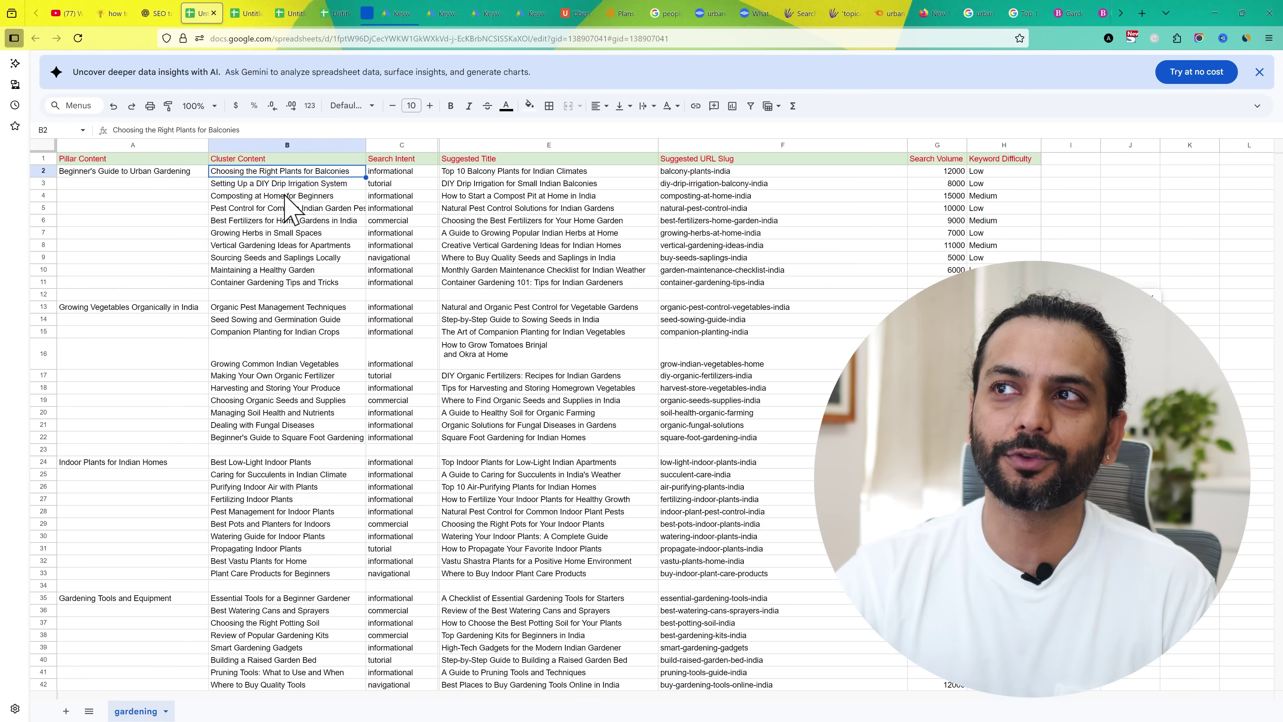
click(285, 196)
click(286, 221)
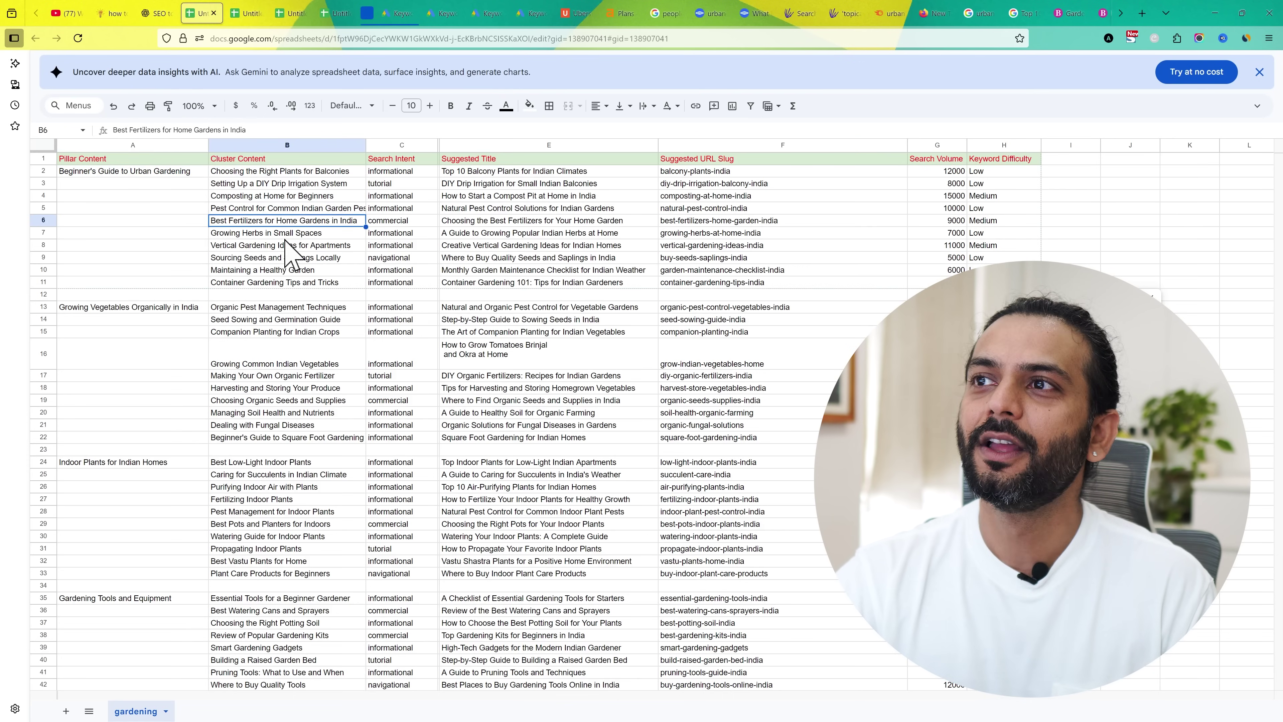
click(284, 235)
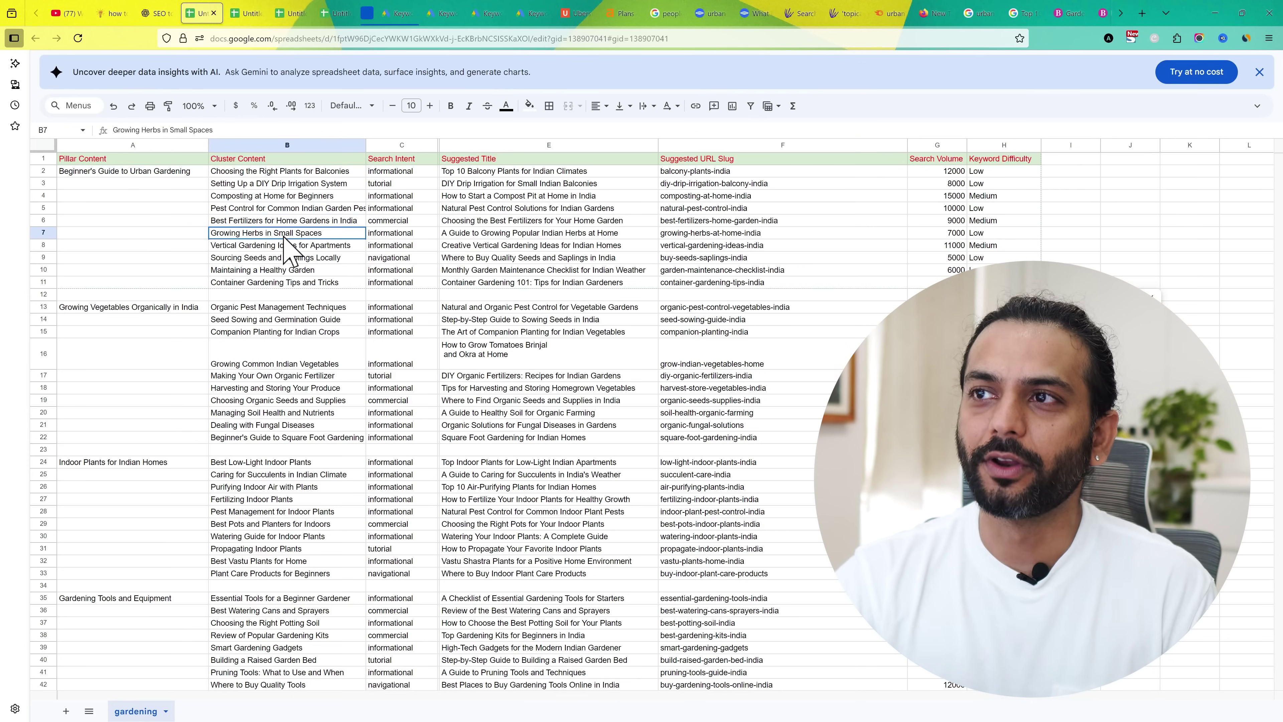
click(280, 283)
click(108, 310)
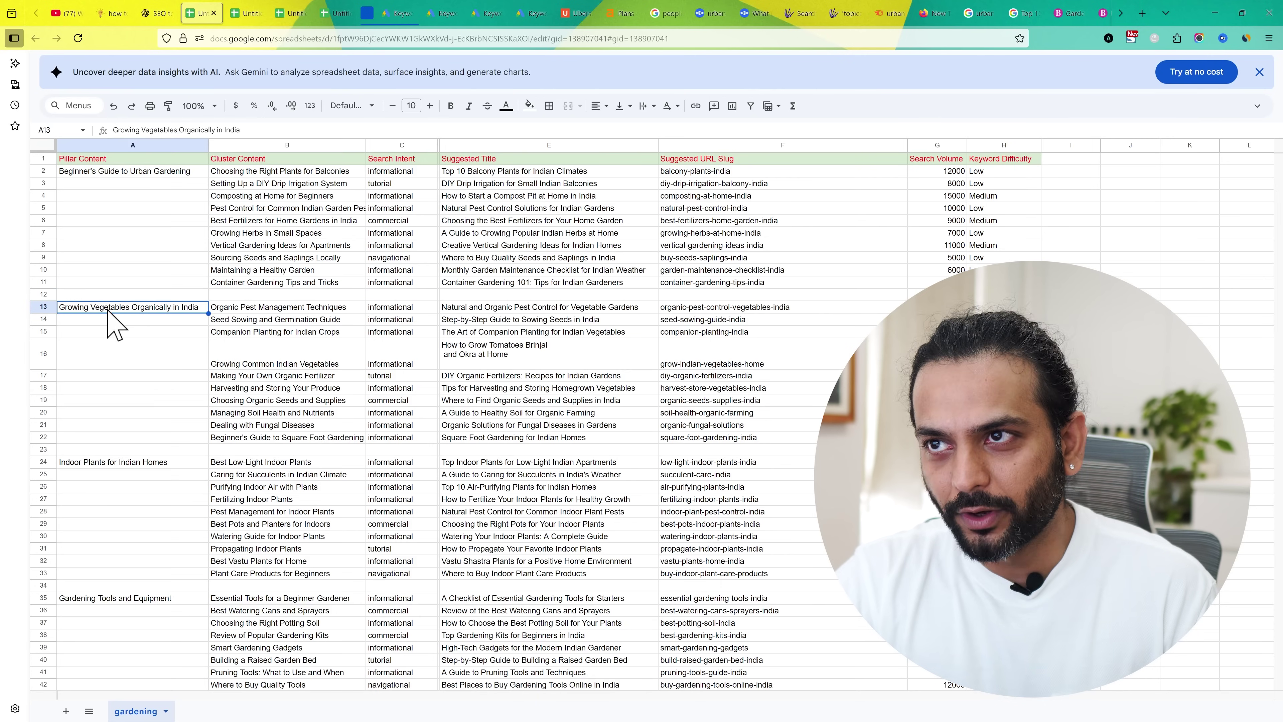
click(111, 463)
click(112, 602)
scroll(257, 571, down, 3)
scroll(458, 401, up, 2)
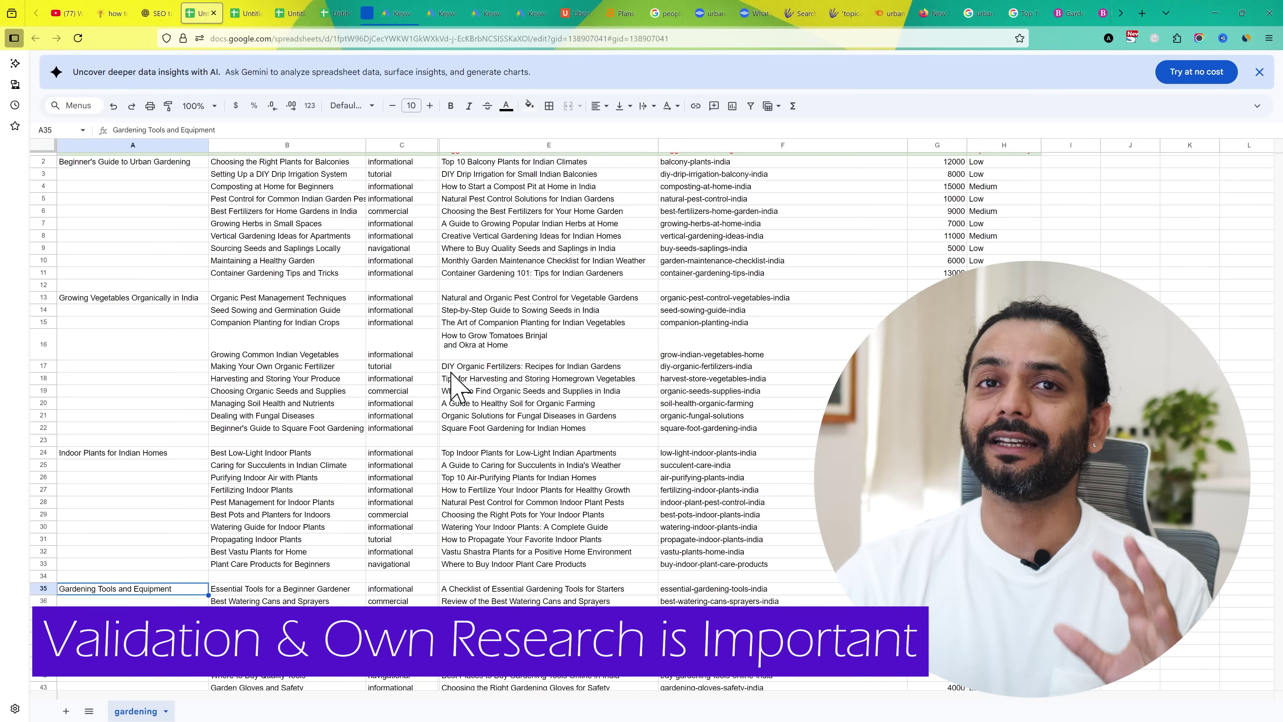
scroll(120, 287, up, 1)
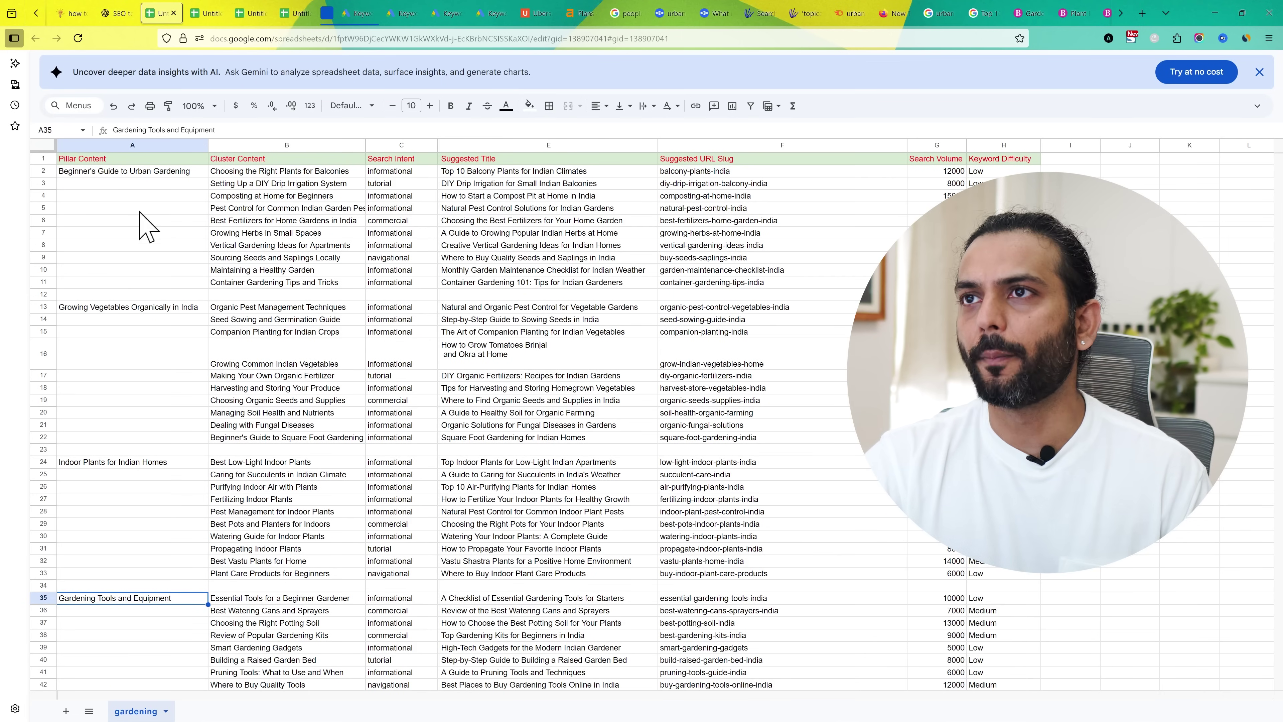
click(93, 174)
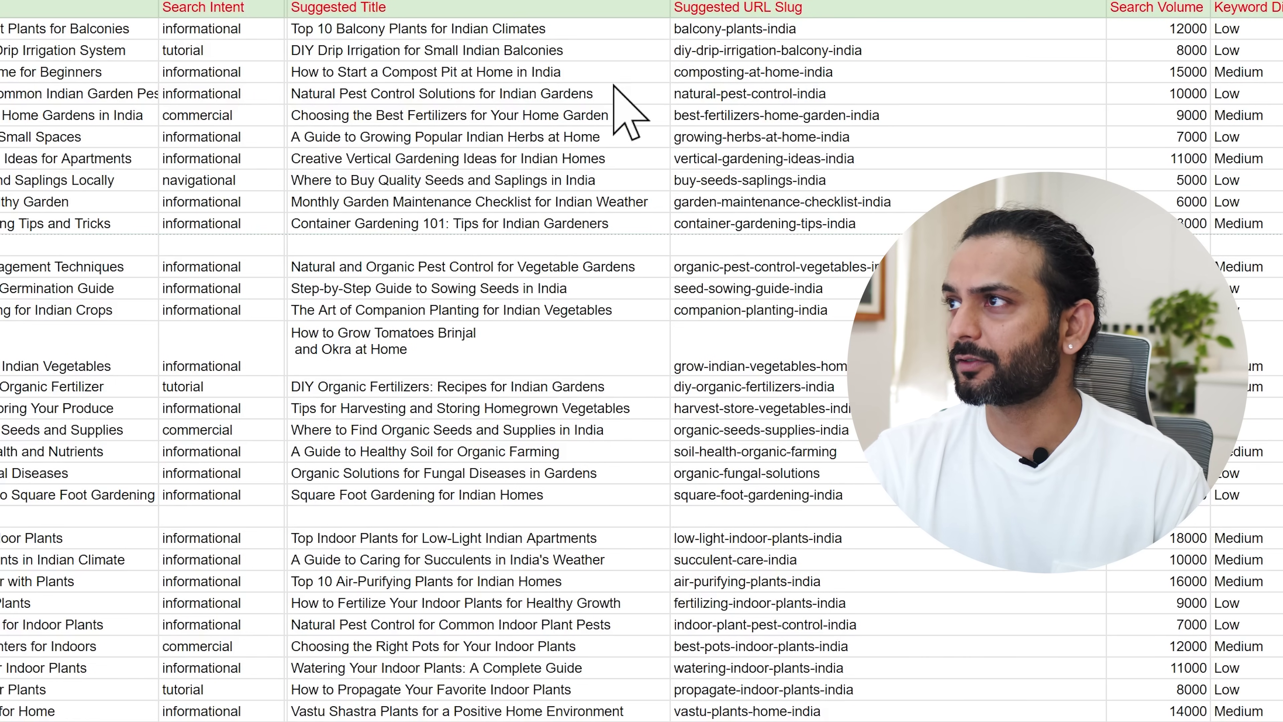
Google the title 'Top 10 Balcony Plants' to see its search results
click(374, 29)
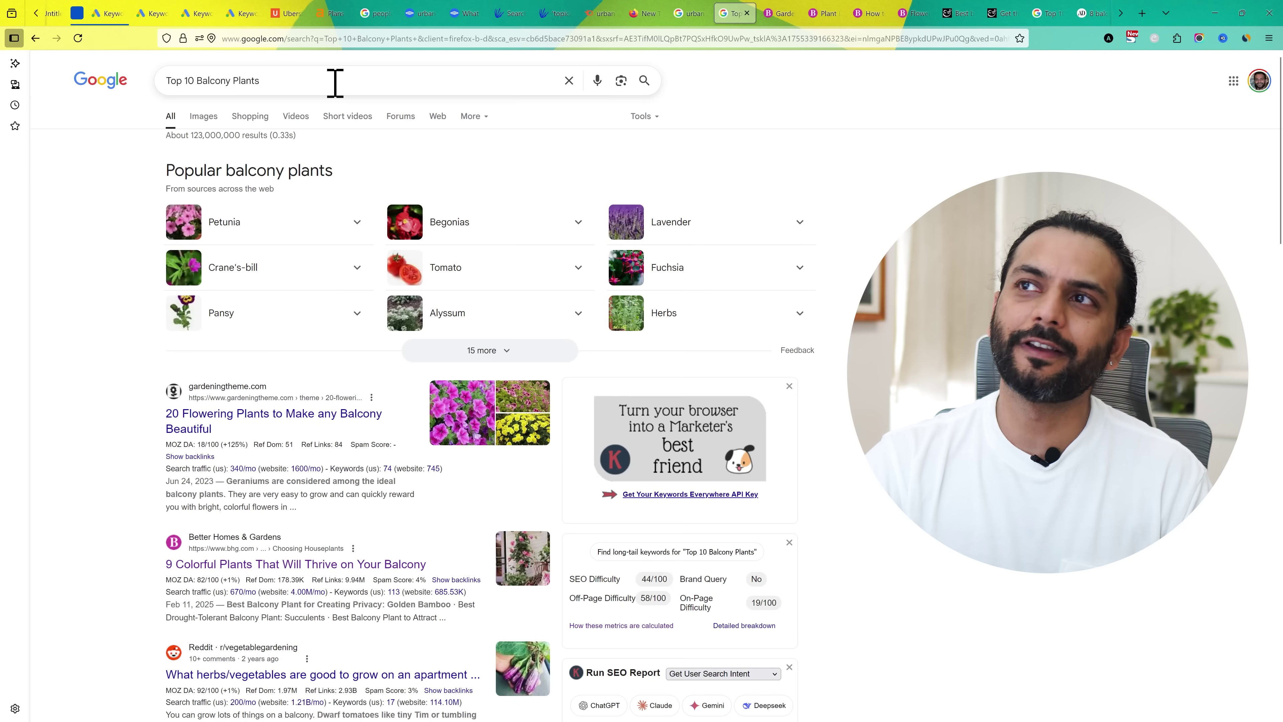
click(335, 83)
click(88, 369)
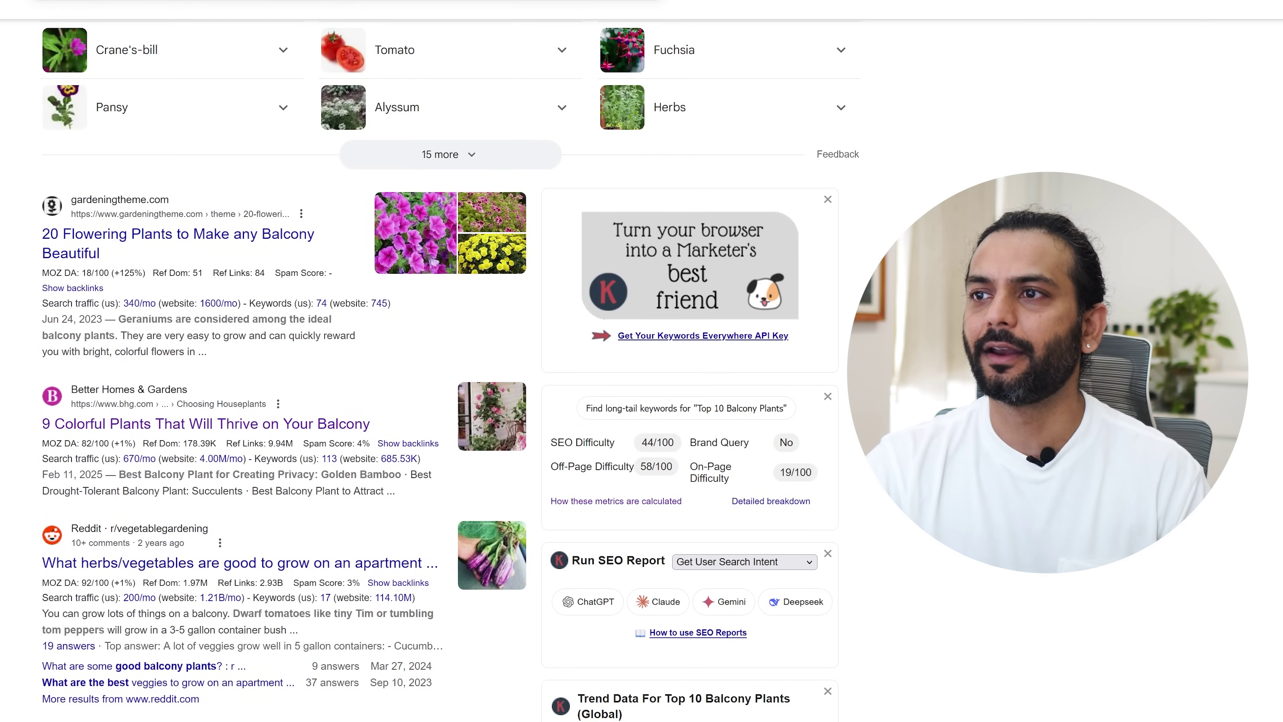
Skim the Top 10 Balcony Plants results and open the Better Homes & Gardens balcony article
scroll(455, 354, down, 1)
scroll(451, 370, down, 1)
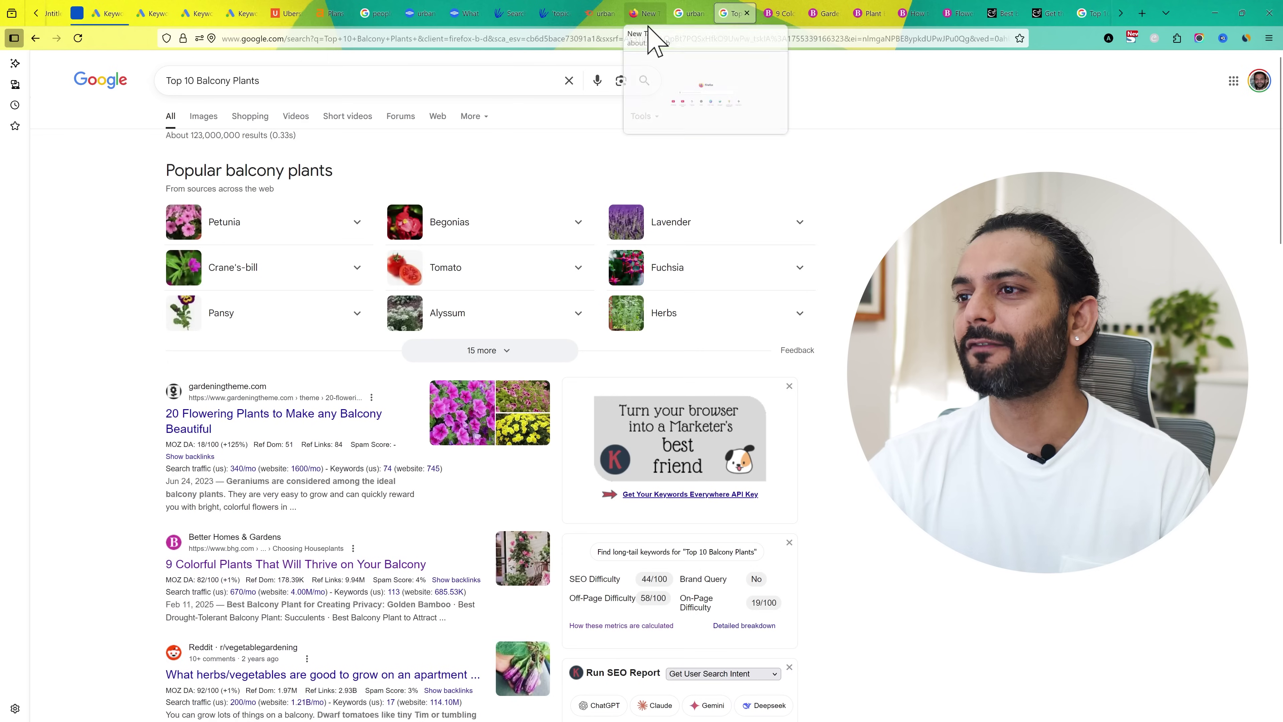
key(ctrl+Tab)
scroll(210, 474, down, 5)
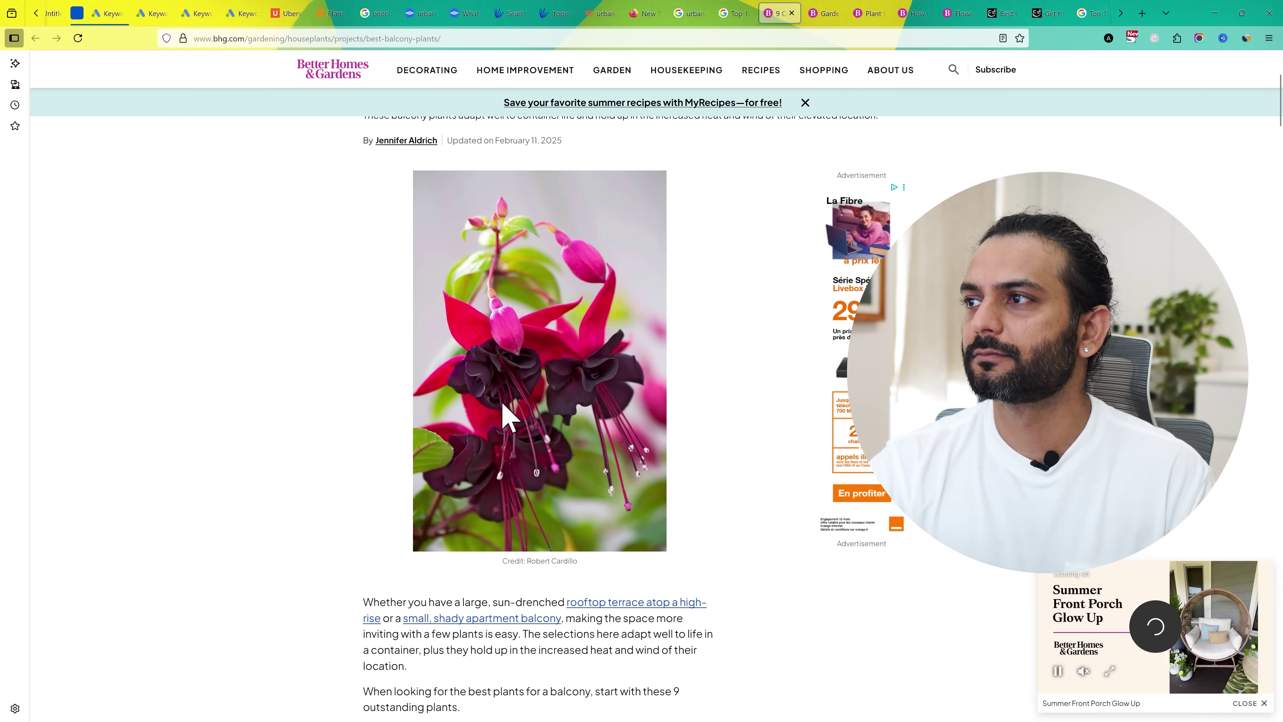
Read through the Better Homes & Gardens '9 Colorful Plants' balcony article
scroll(407, 445, down, 9)
scroll(404, 438, down, 14)
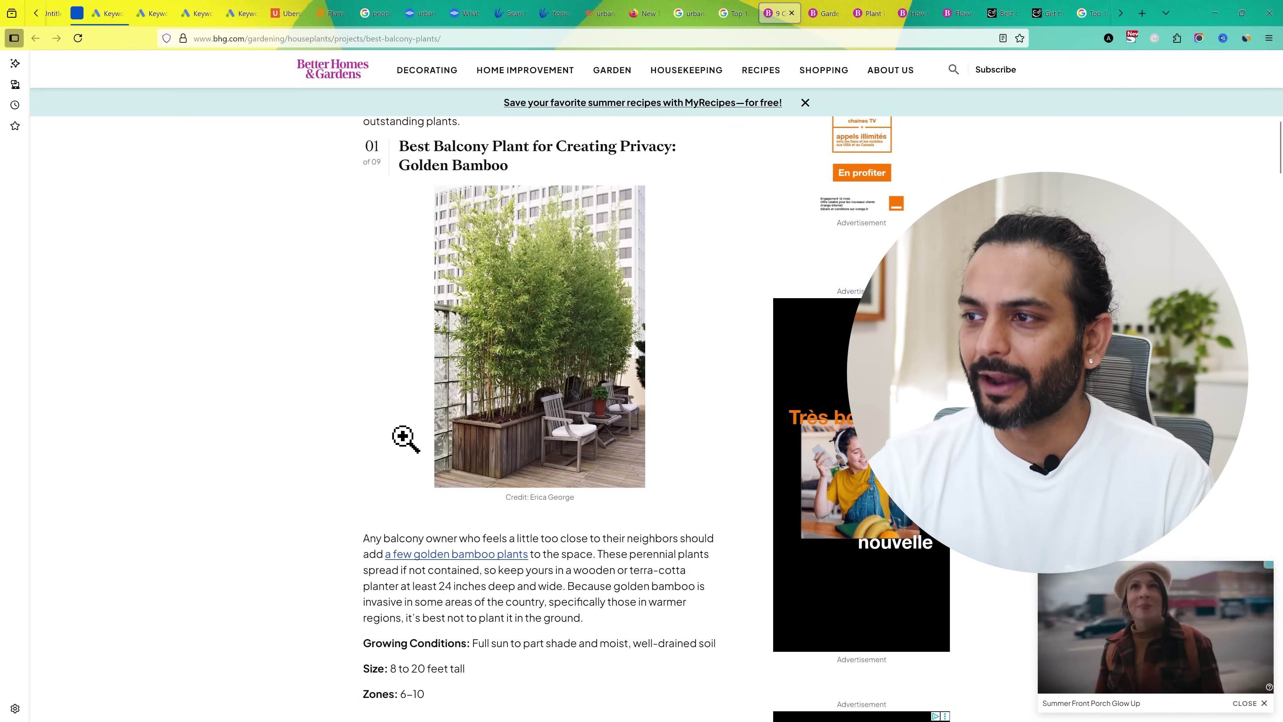
scroll(404, 438, down, 12)
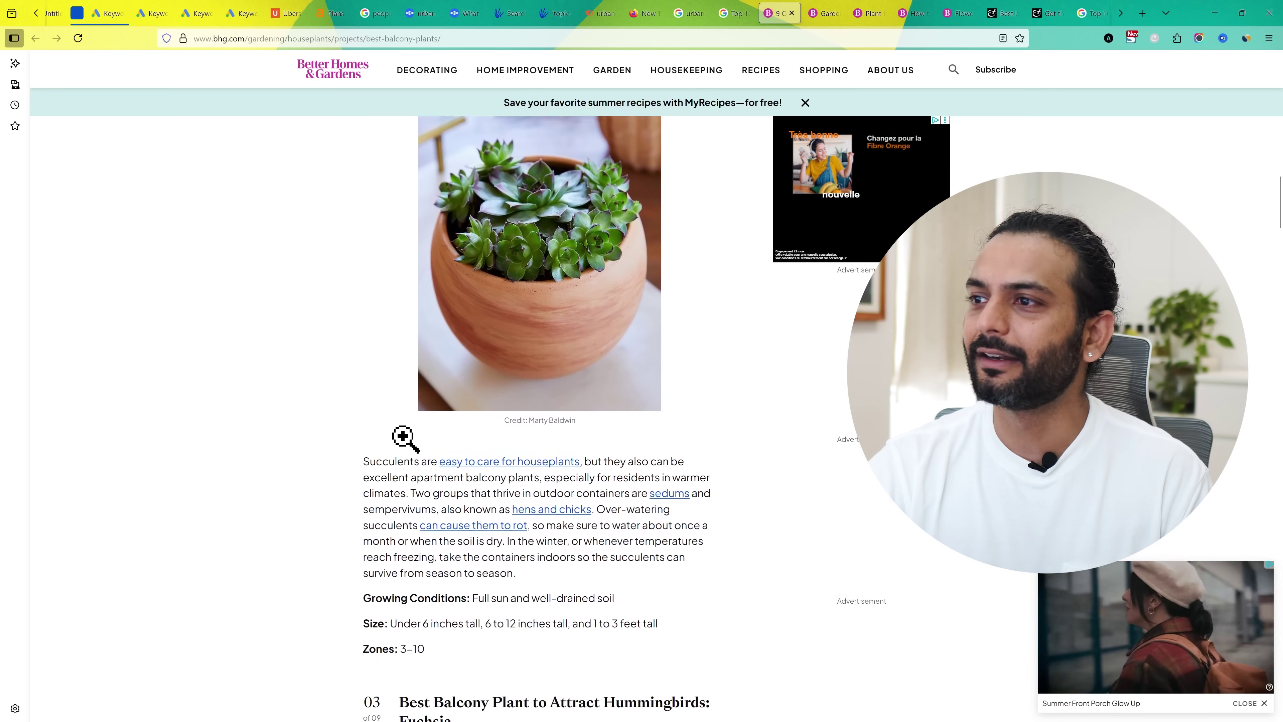
scroll(407, 438, up, 9)
scroll(406, 438, up, 20)
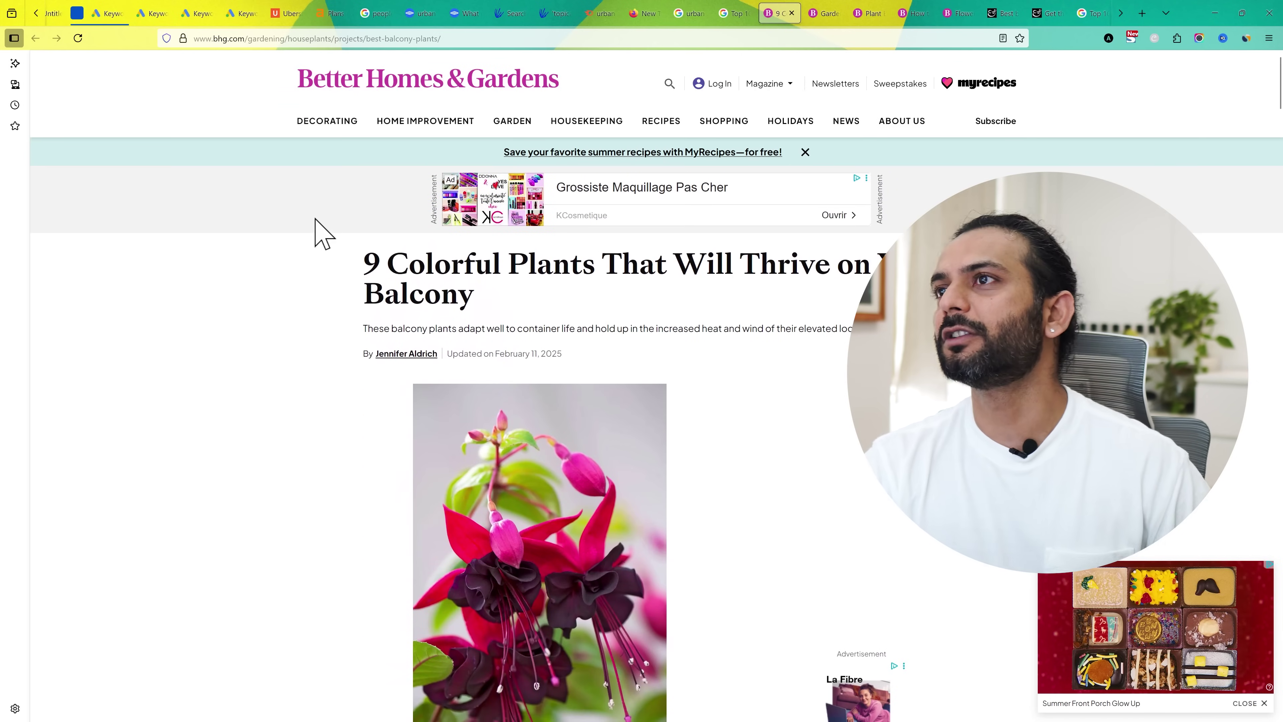
mouse_move(383, 112)
mouse_move(438, 122)
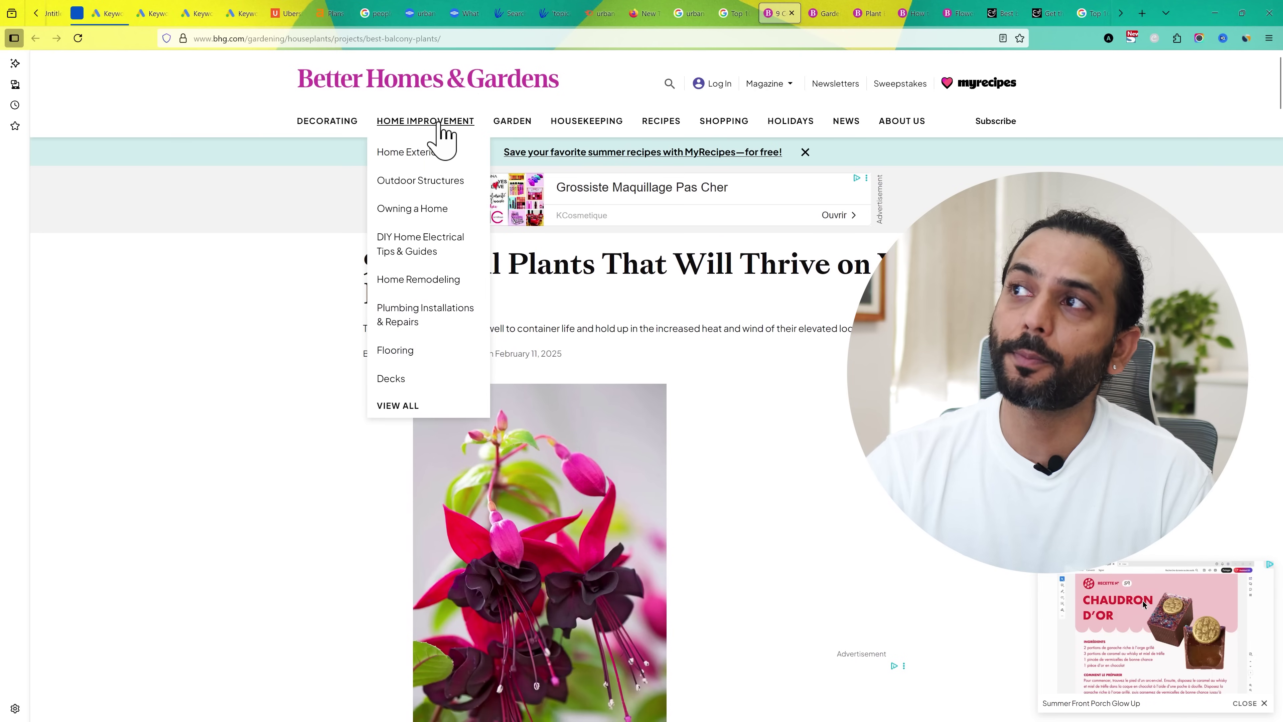
mouse_move(518, 131)
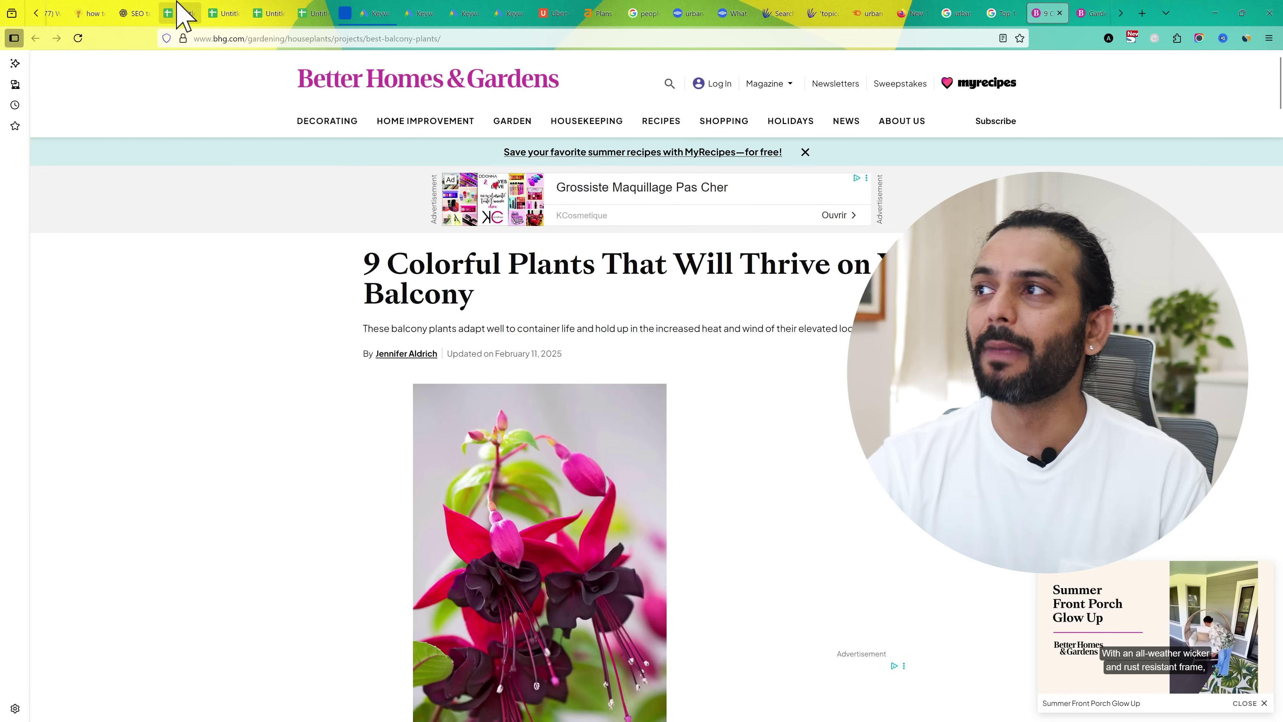
Check the topical map spreadsheet and the Notepad notes
click(180, 13)
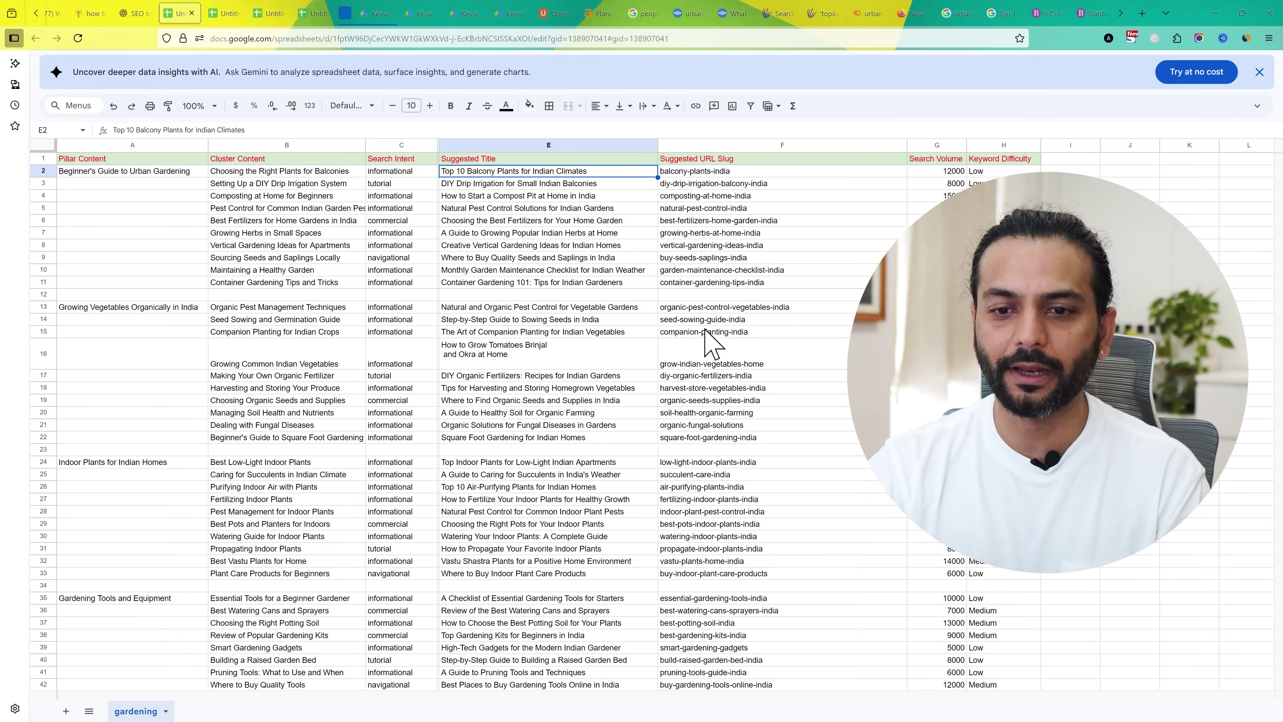
key(alt+Tab)
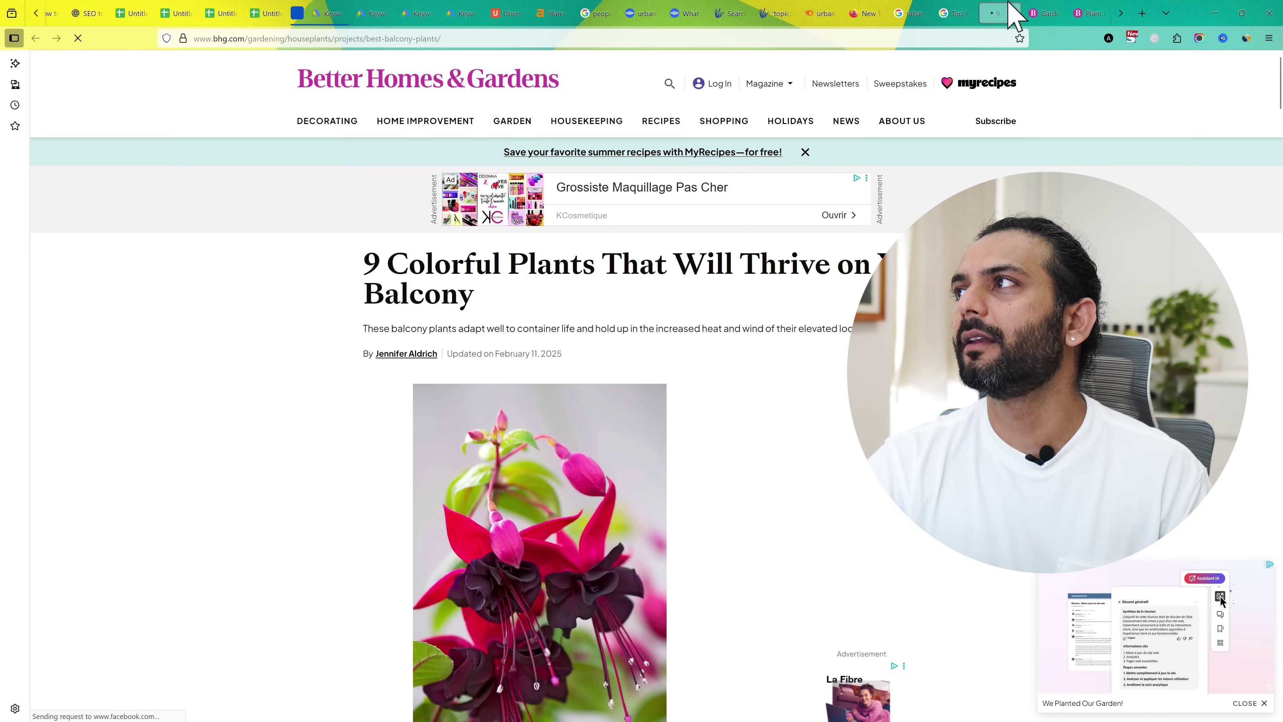
scroll(657, 520, down, 6)
scroll(457, 561, up, 2)
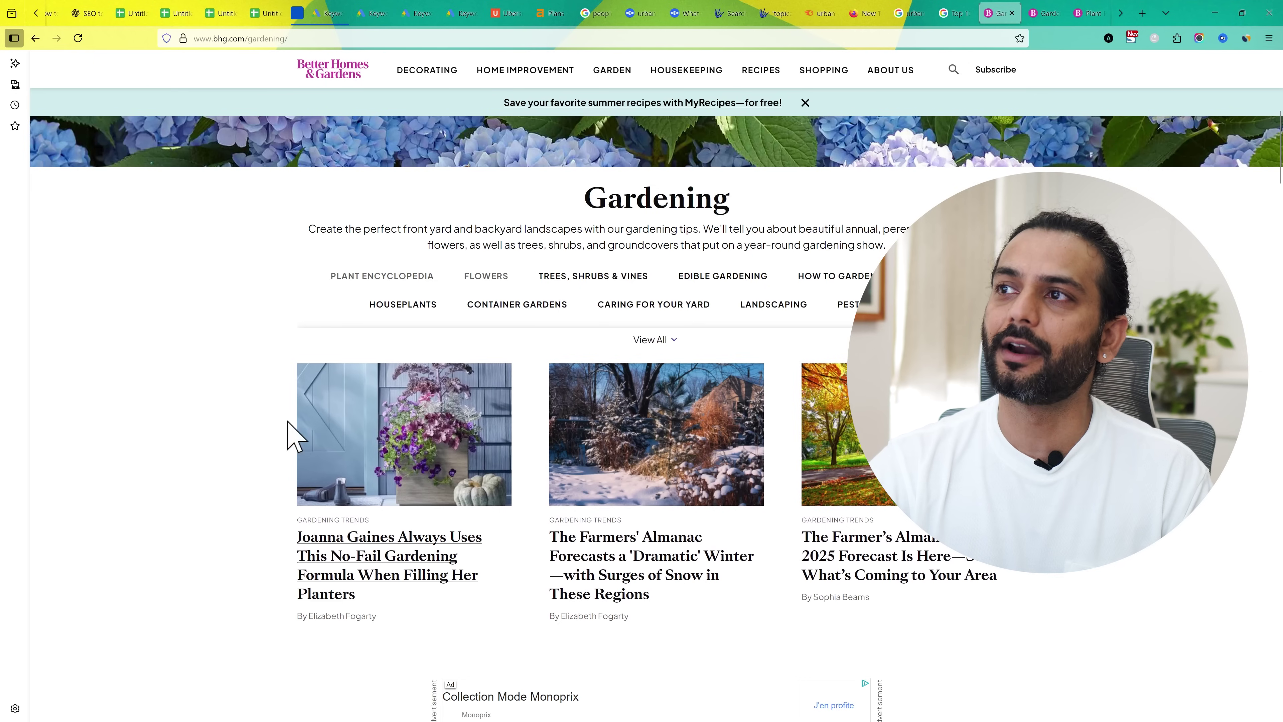
Browse the Better Homes & Gardens Plant Encyclopedia listing
click(403, 279)
scroll(358, 364, down, 4)
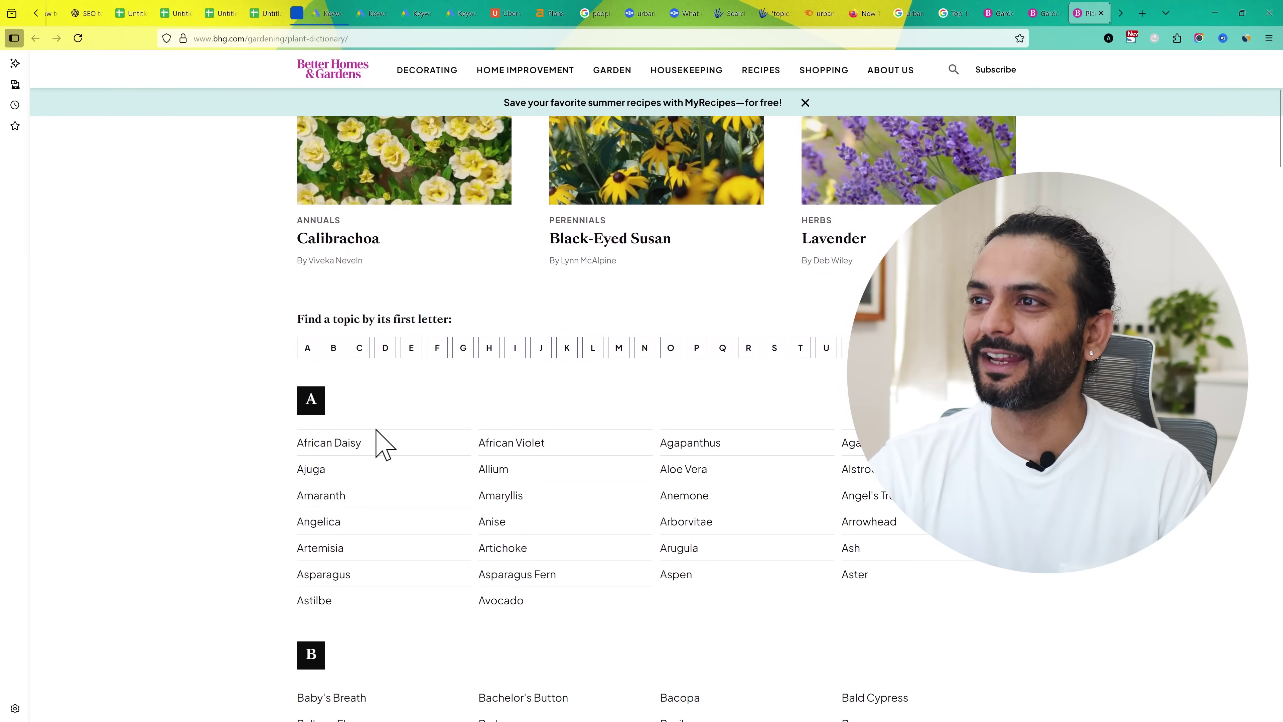
scroll(384, 444, down, 3)
scroll(381, 444, down, 2)
scroll(382, 444, up, 1)
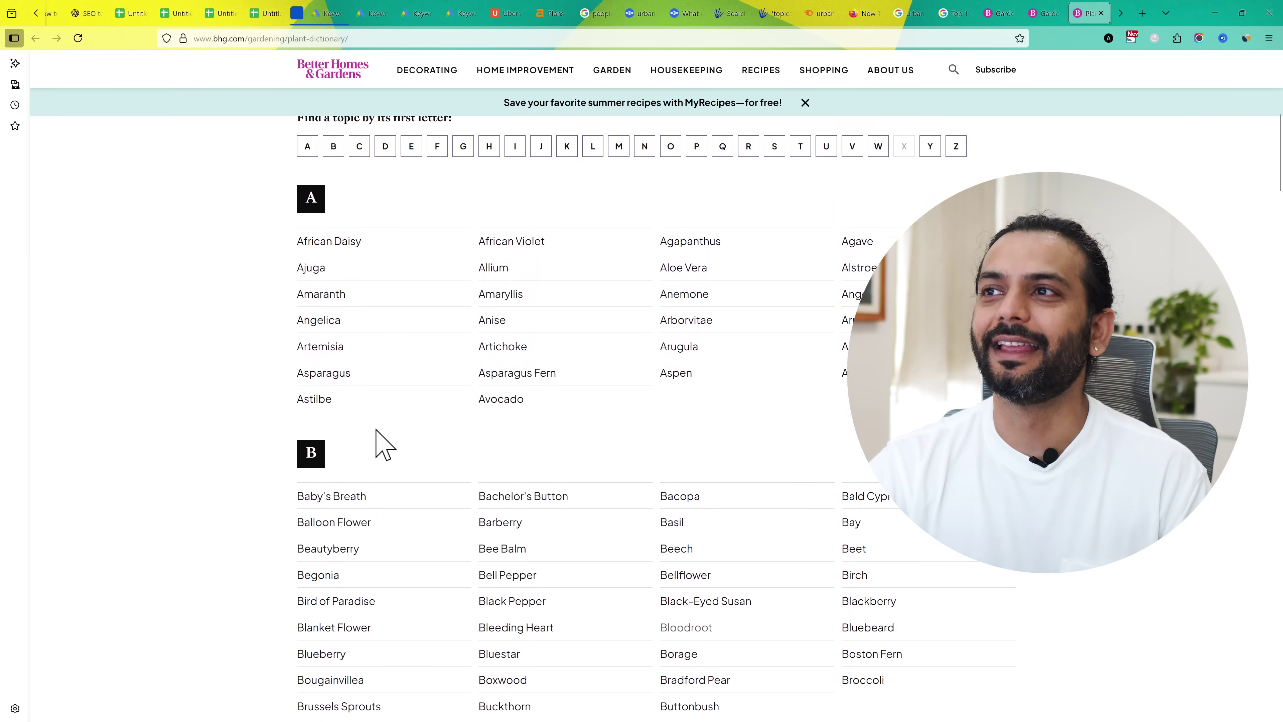
Read the African Daisy encyclopedia entry, then consult the plant encyclopedia notes
click(328, 251)
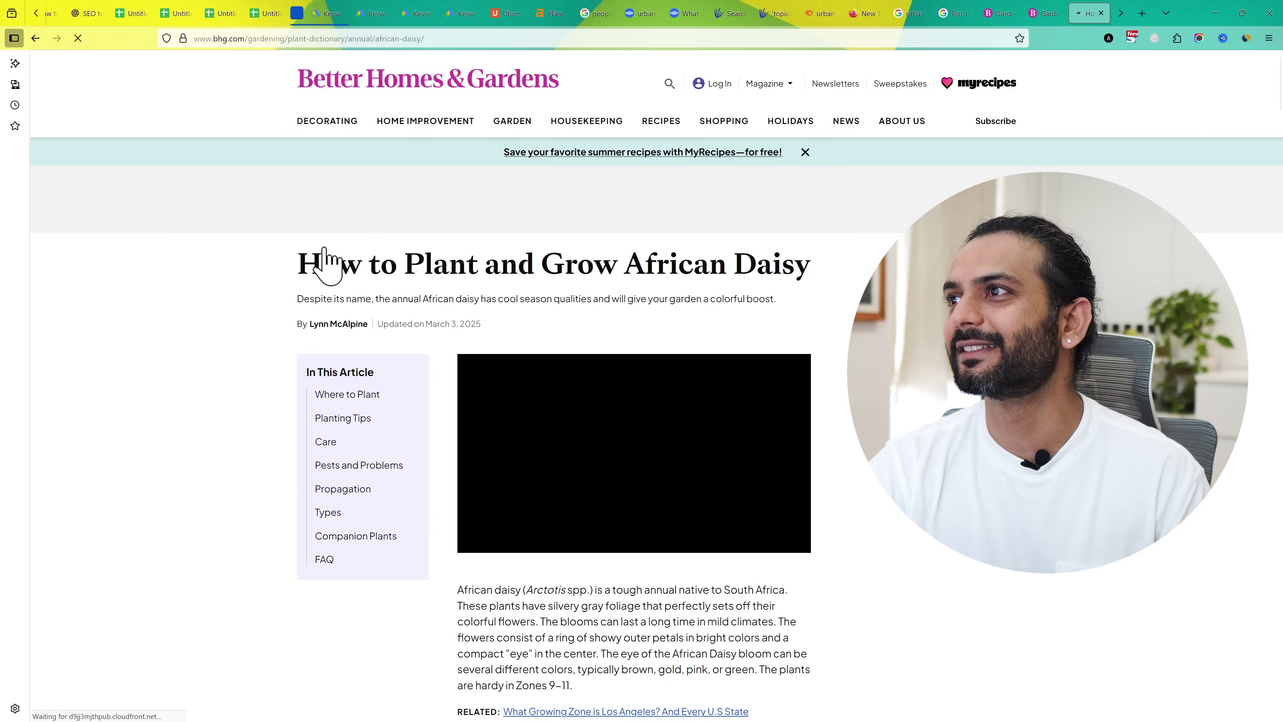
scroll(200, 247, down, 5)
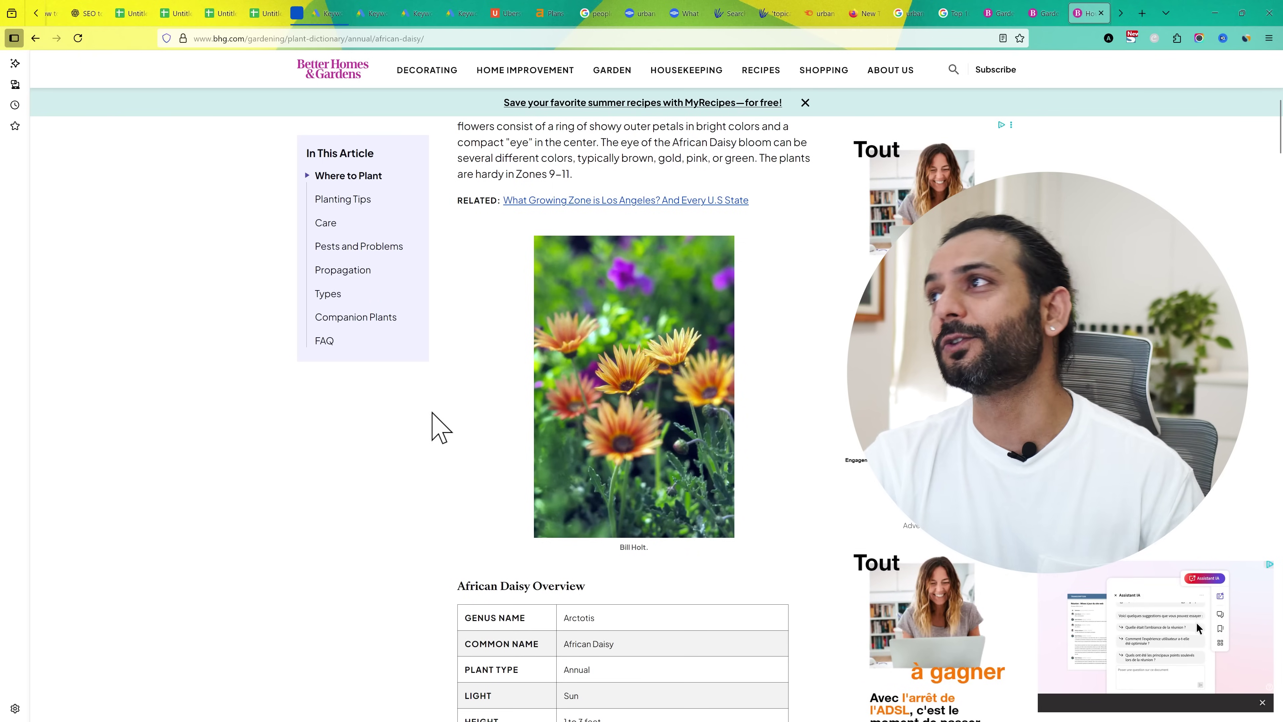
mouse_move(847, 5)
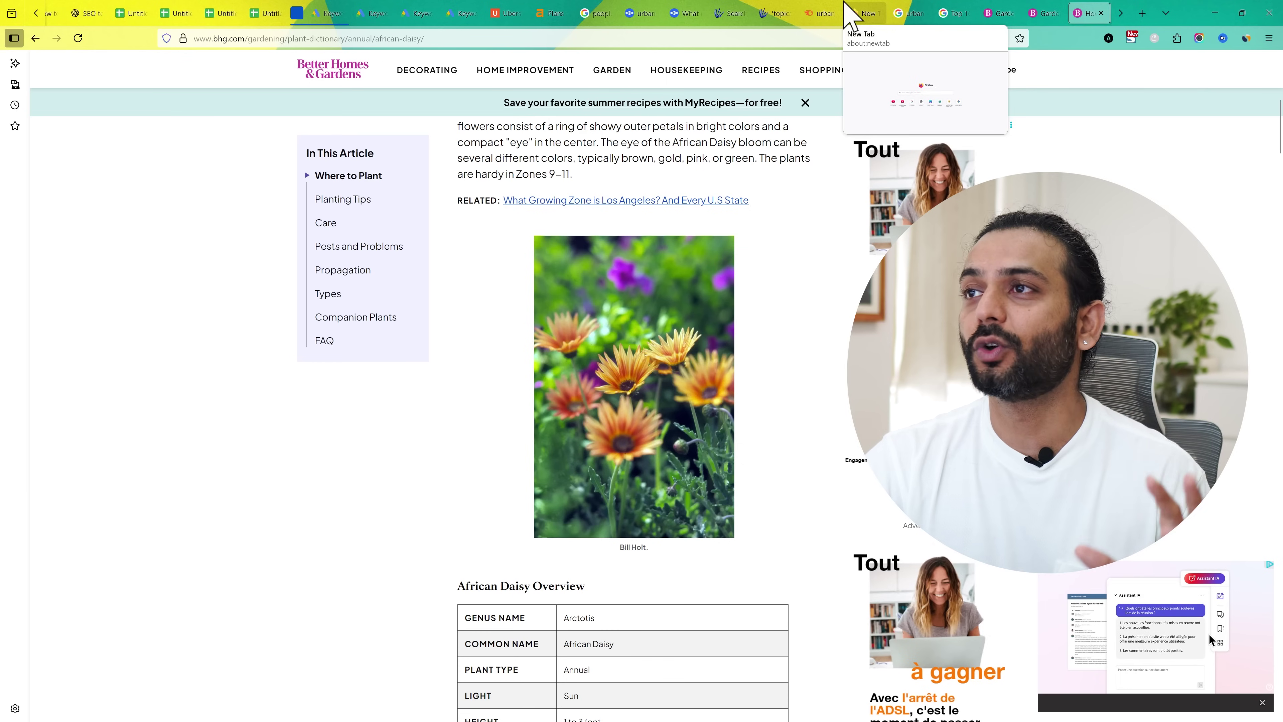
mouse_move(759, 7)
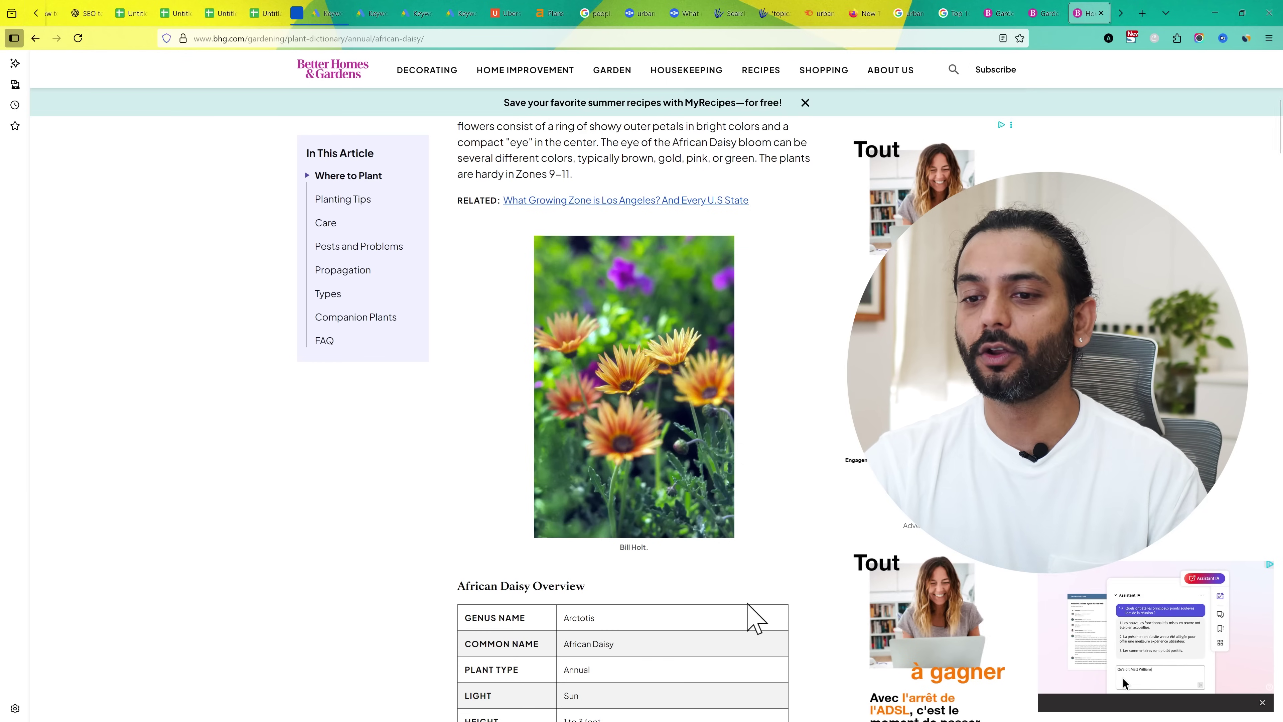
key(alt+Tab)
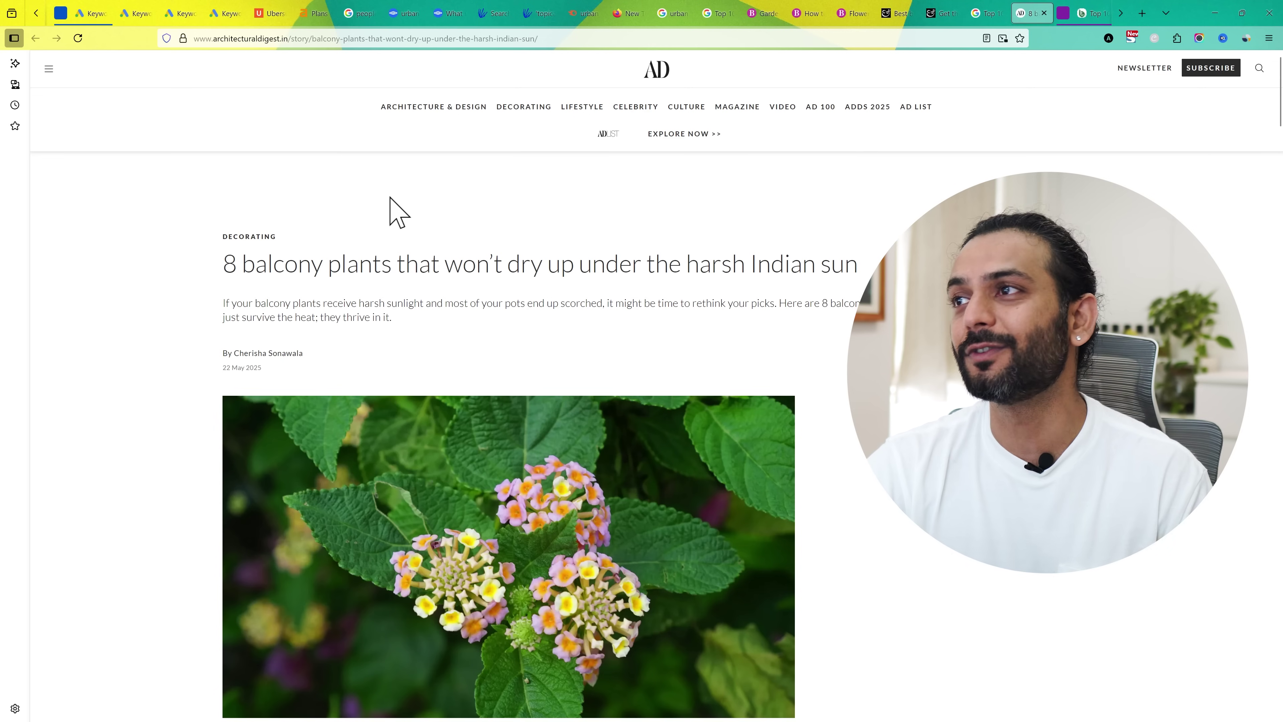
Read the Architectural Digest harsh-sun balcony plants article, then move to the TrustBasket flowers post
scroll(555, 295, down, 12)
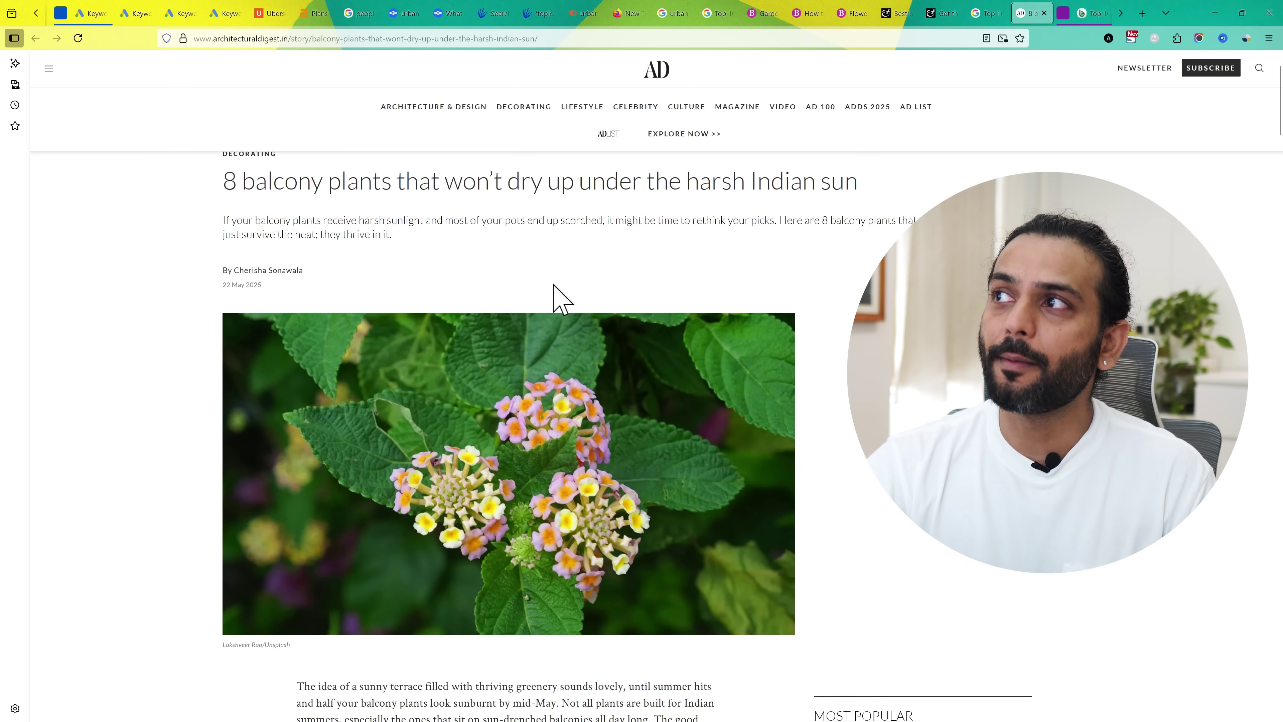
scroll(555, 296, down, 15)
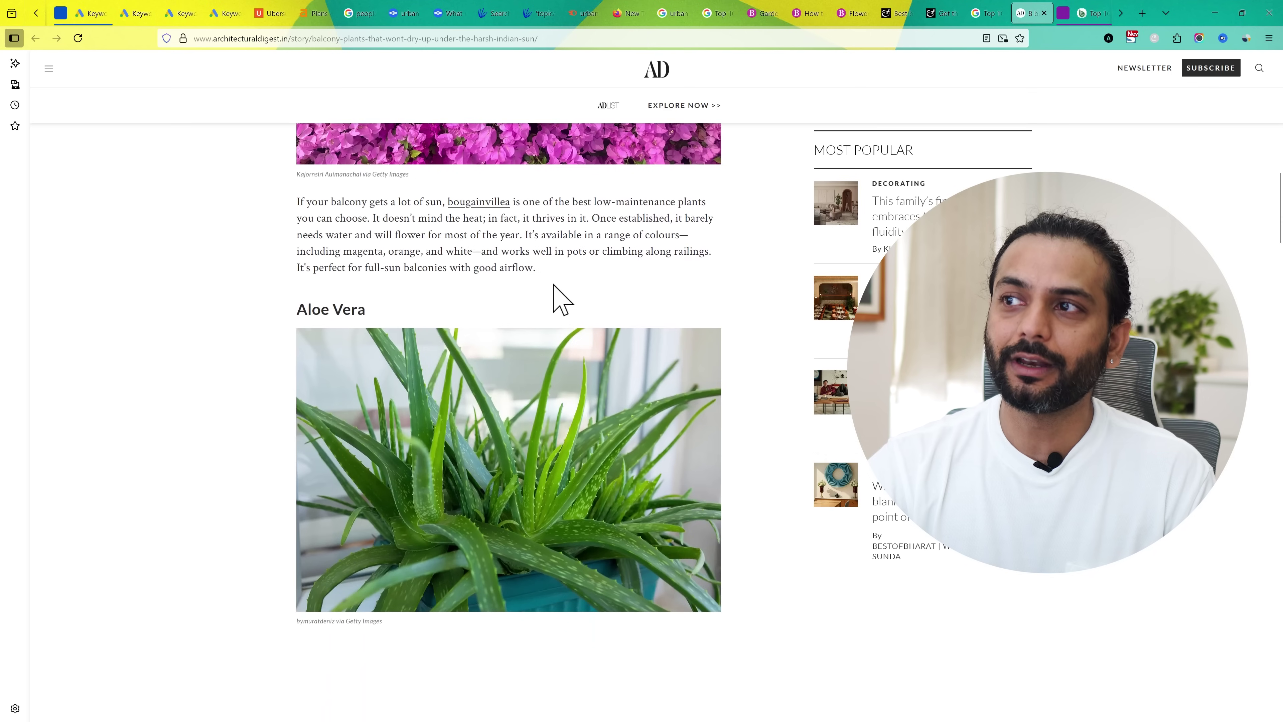
scroll(556, 295, down, 5)
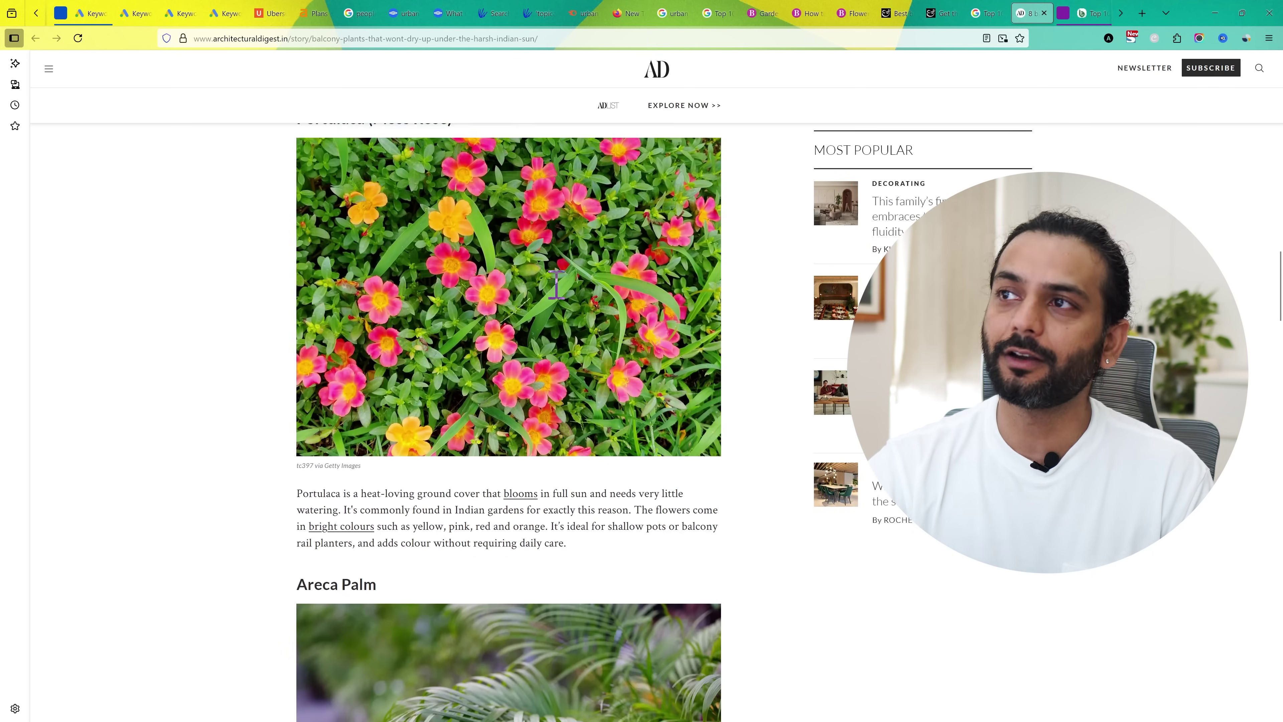
scroll(556, 296, up, 20)
scroll(561, 298, up, 4)
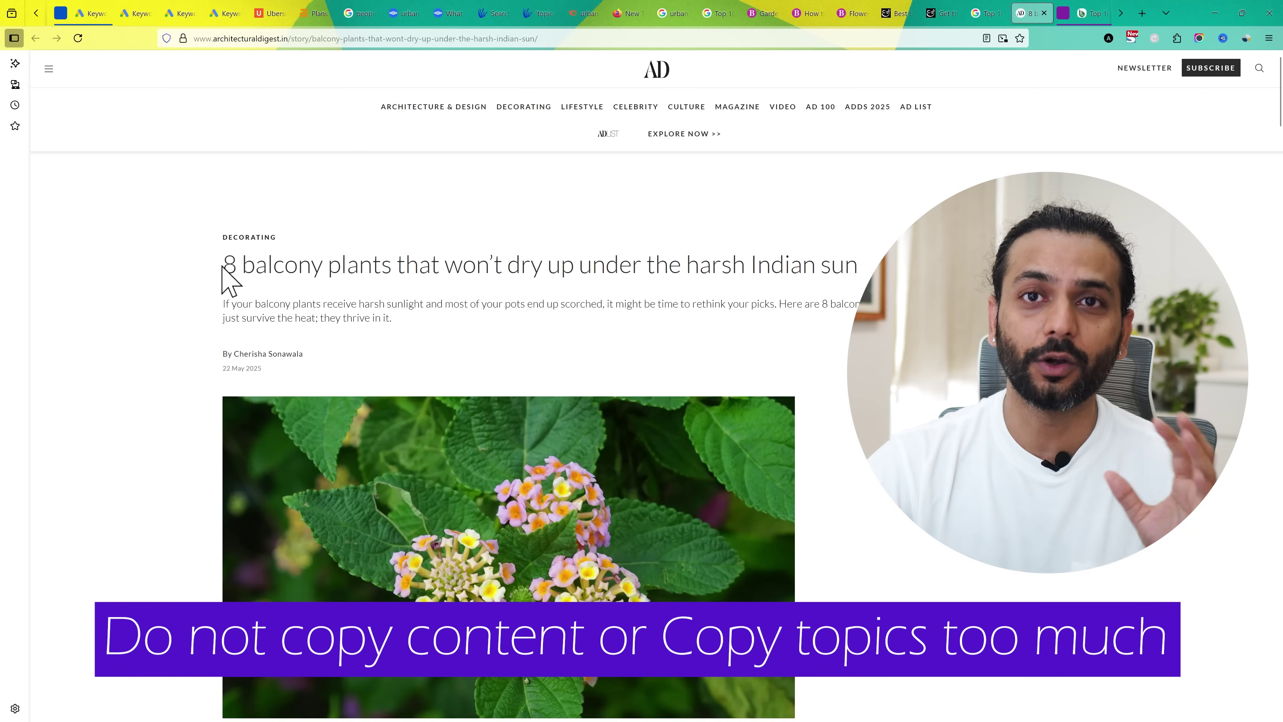
key(ctrl+Tab)
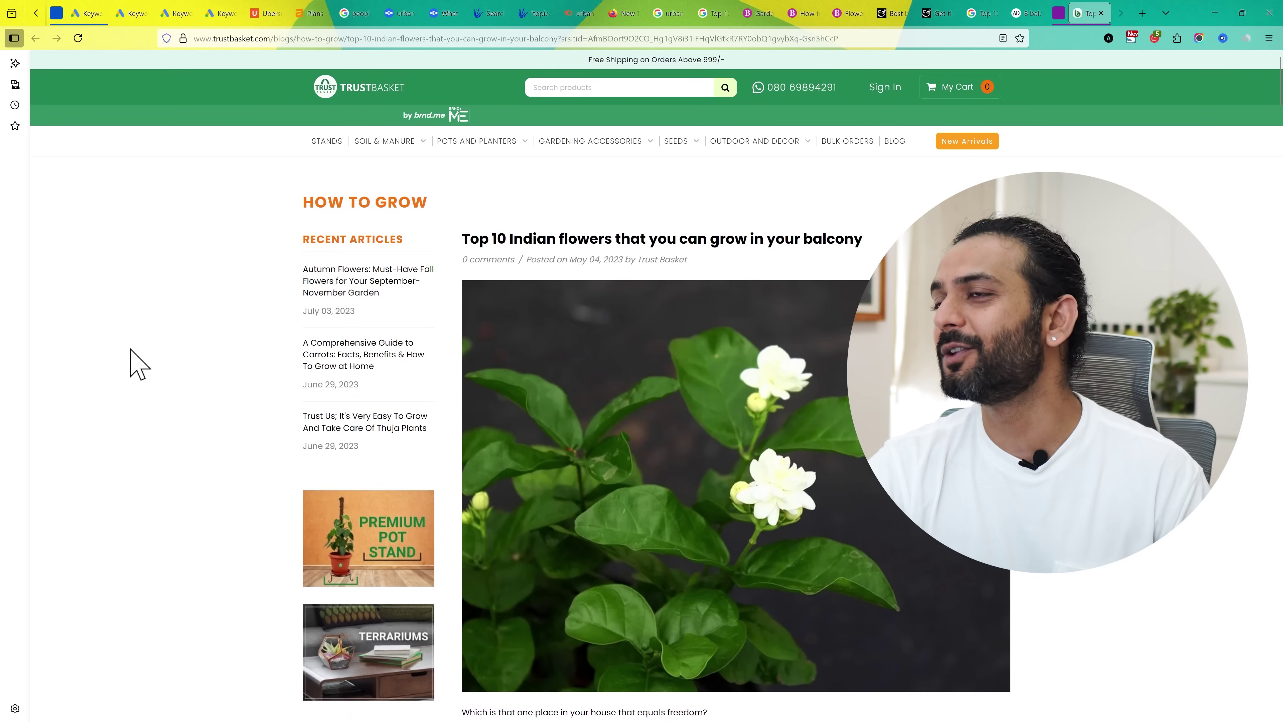
Scroll the TrustBasket post and select 'Colorful Plant Pots' in its Popular Categories list
mouse_move(394, 141)
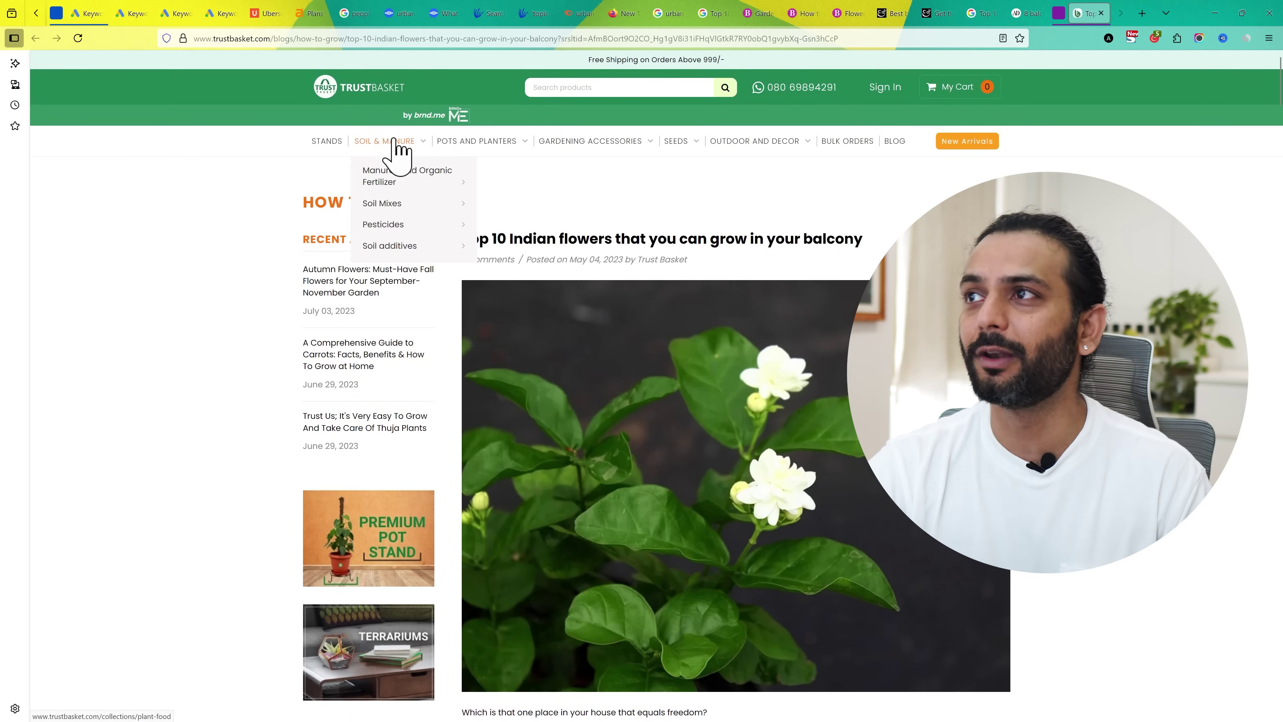
mouse_move(474, 144)
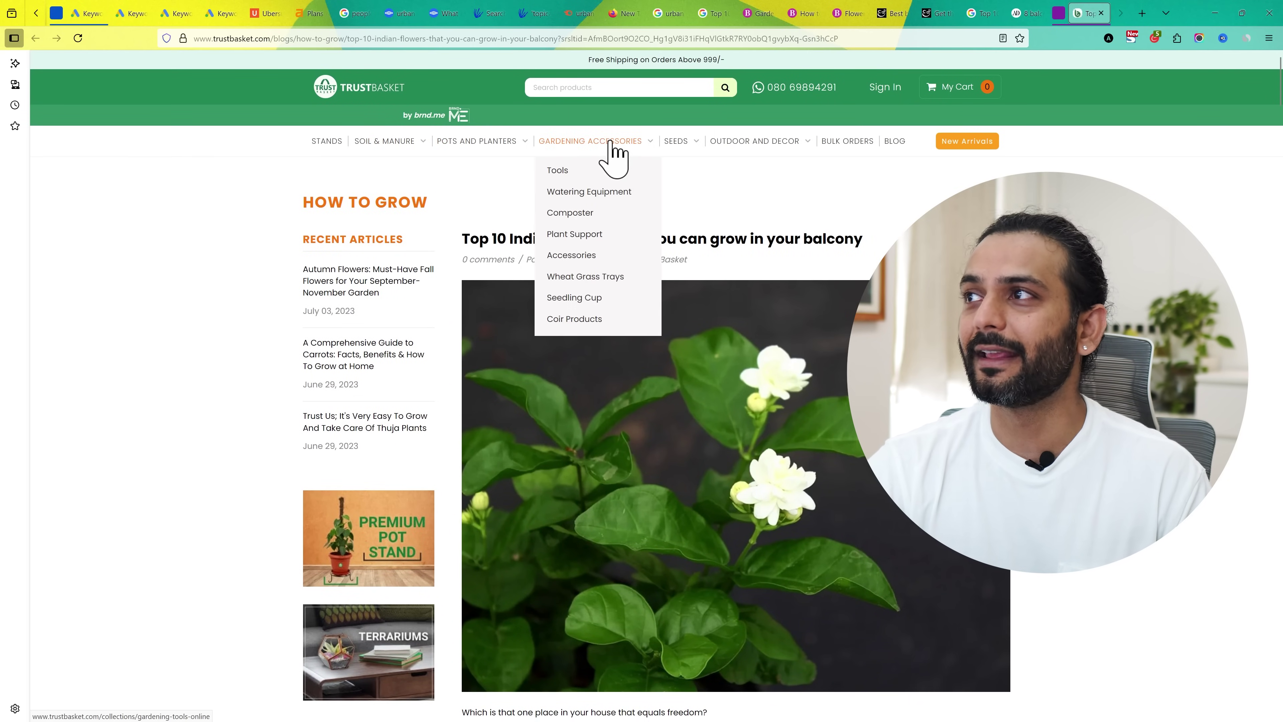
mouse_move(751, 140)
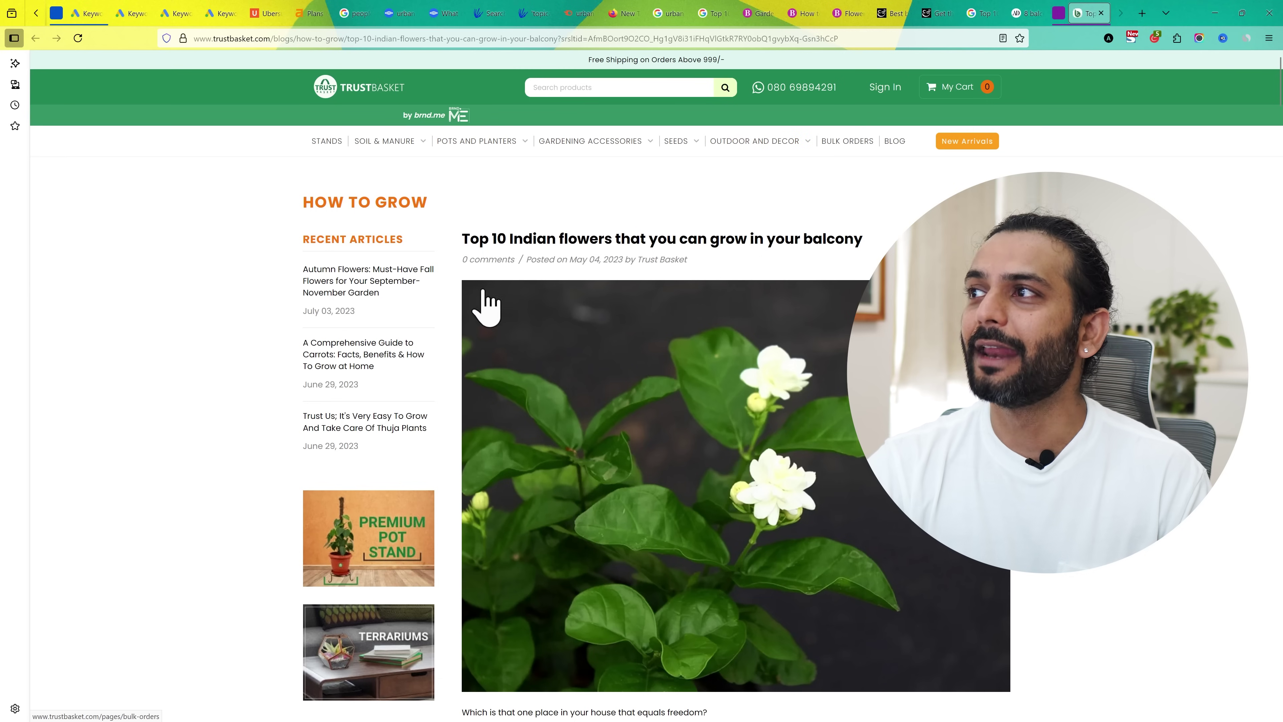
scroll(379, 361, down, 5)
scroll(374, 361, down, 2)
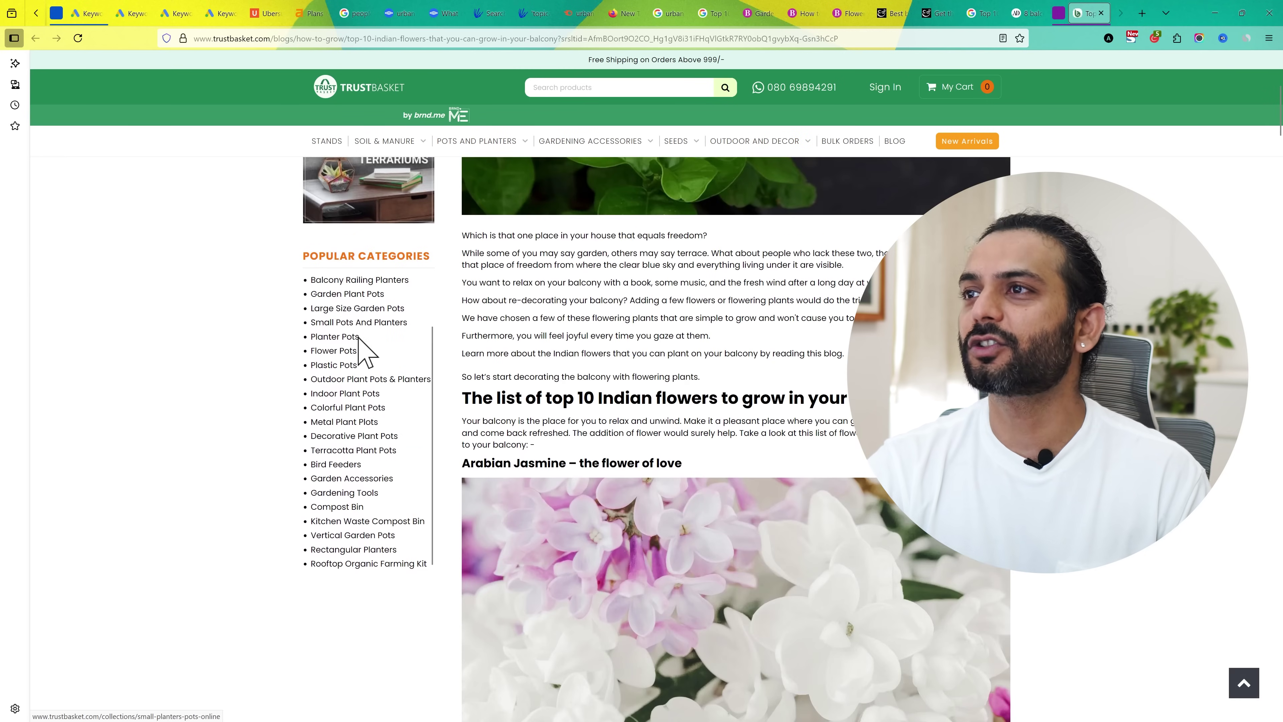
scroll(360, 420, up, 2)
scroll(354, 409, down, 2)
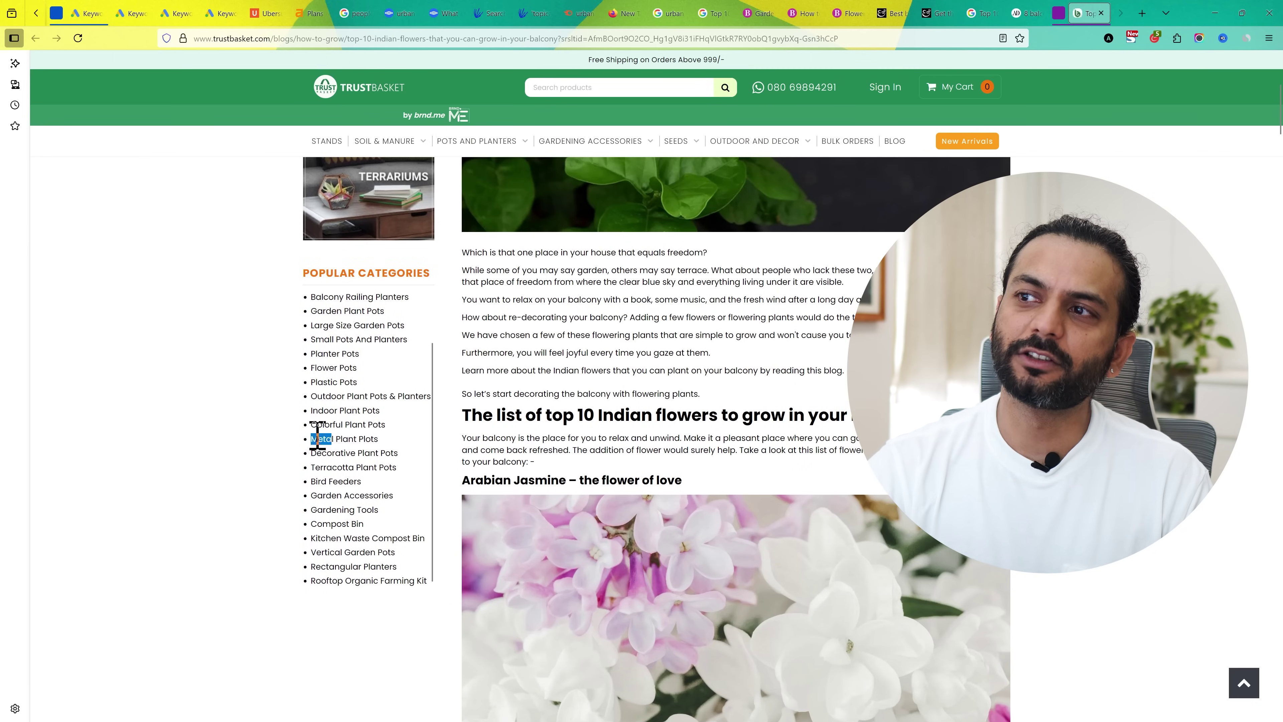
shift+click(305, 428)
triple_click(315, 426)
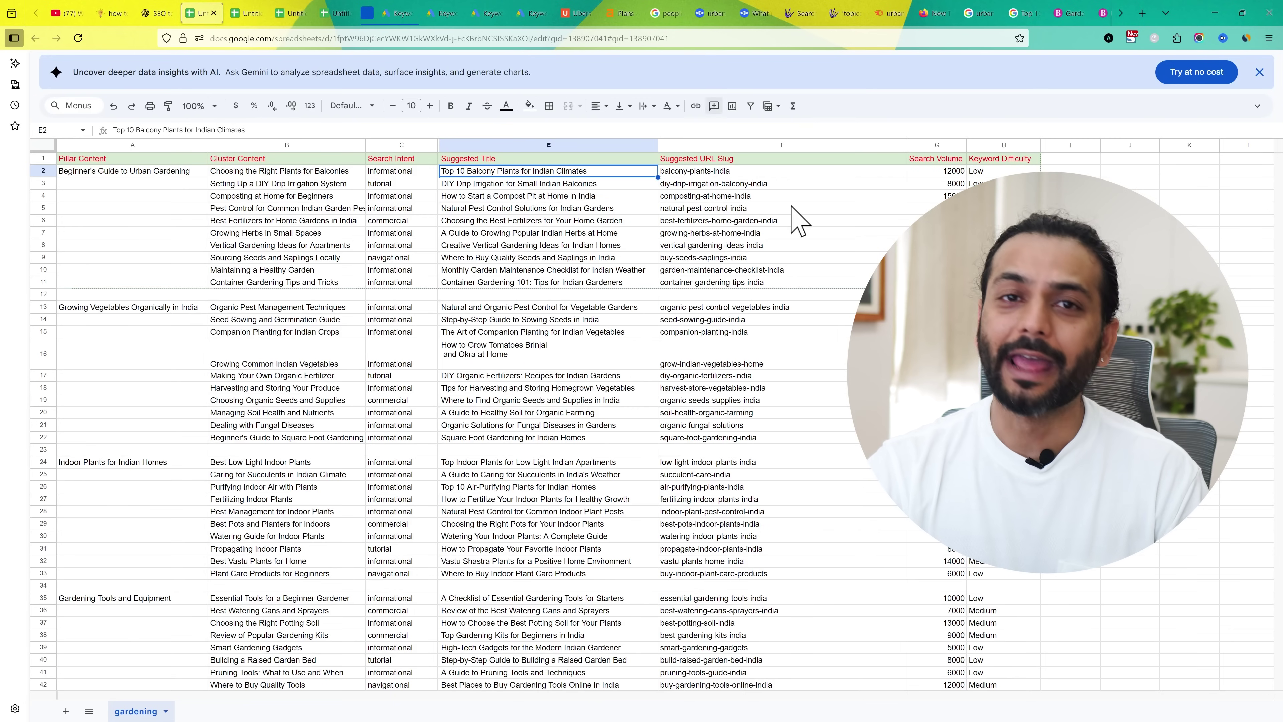
Copy the missing subtopic names from Notepad and paste the drafted follow-up into ChatGPT's message box
key(alt+Tab)
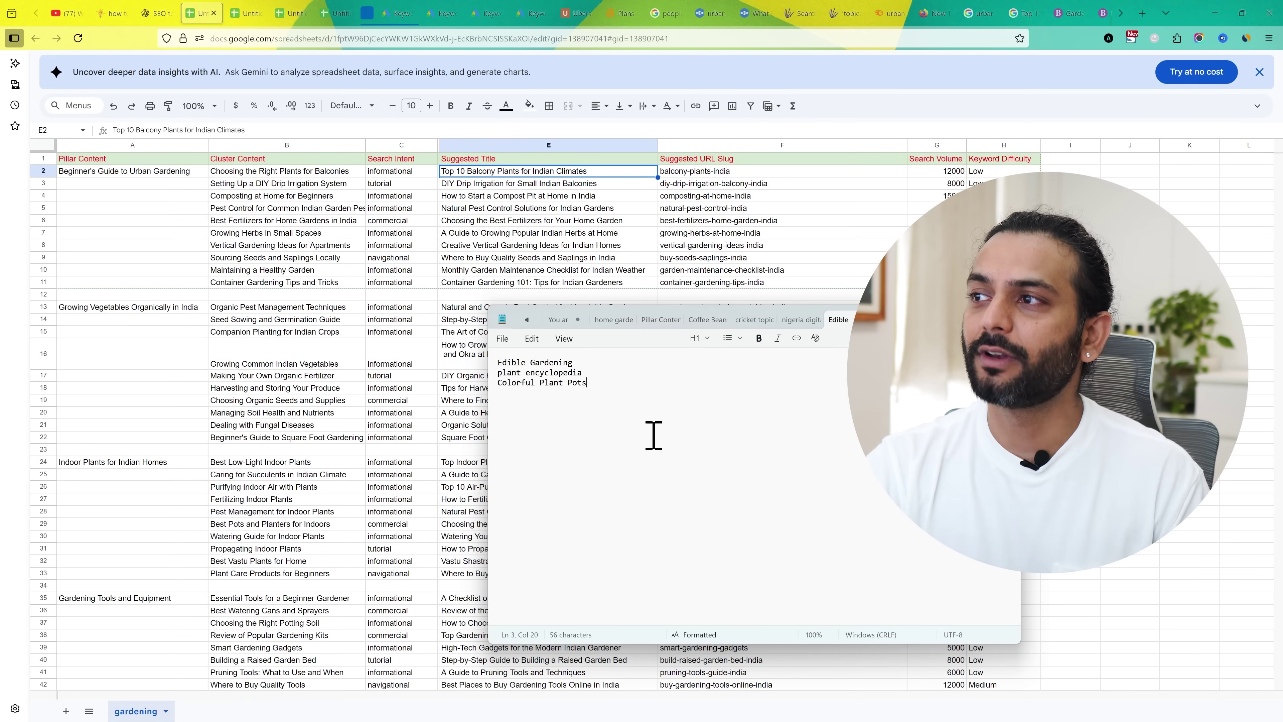
key(ctrl+a)
key(ctrl+c)
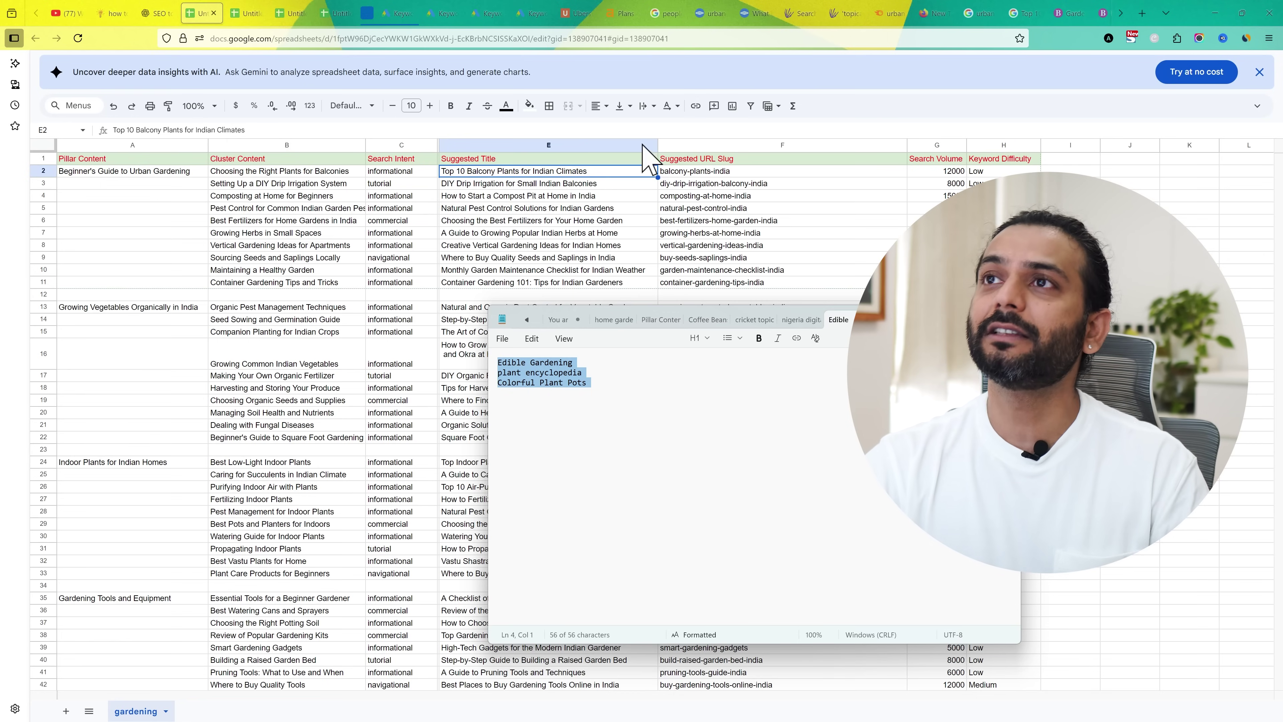
click(153, 14)
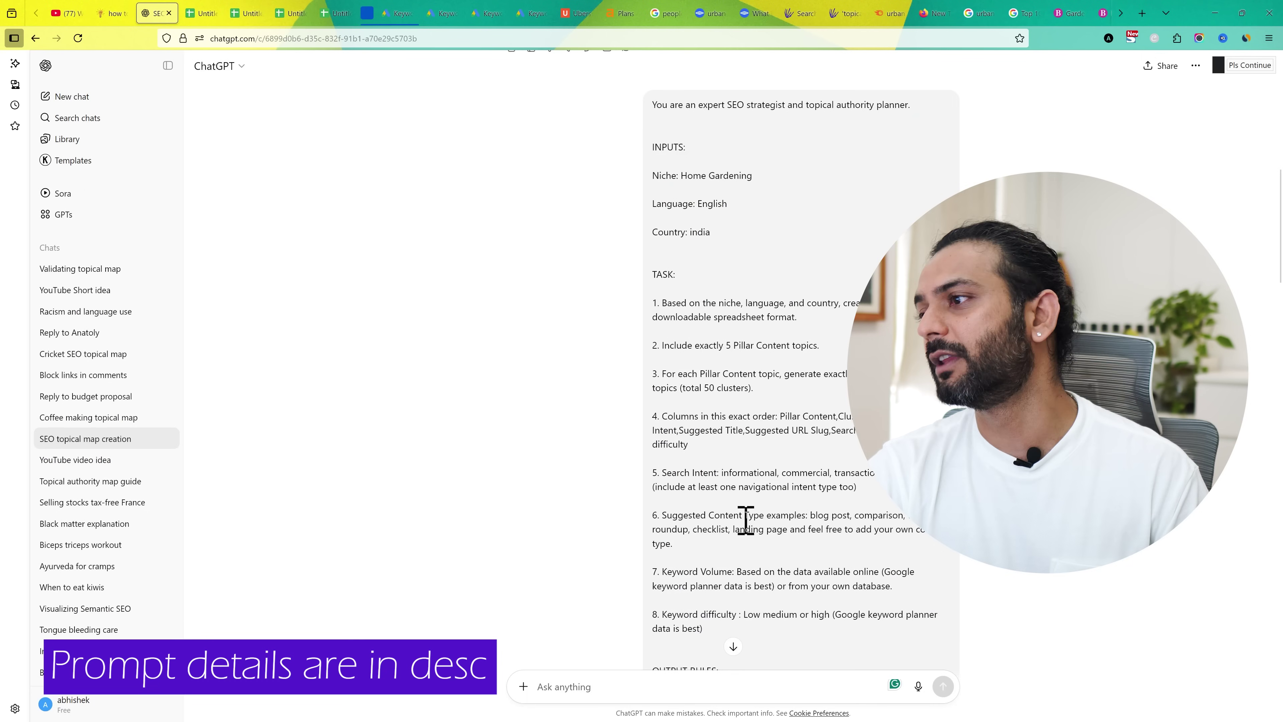
click(734, 647)
click(596, 687)
text(you missed these 3 subtopics include those in the topical map)
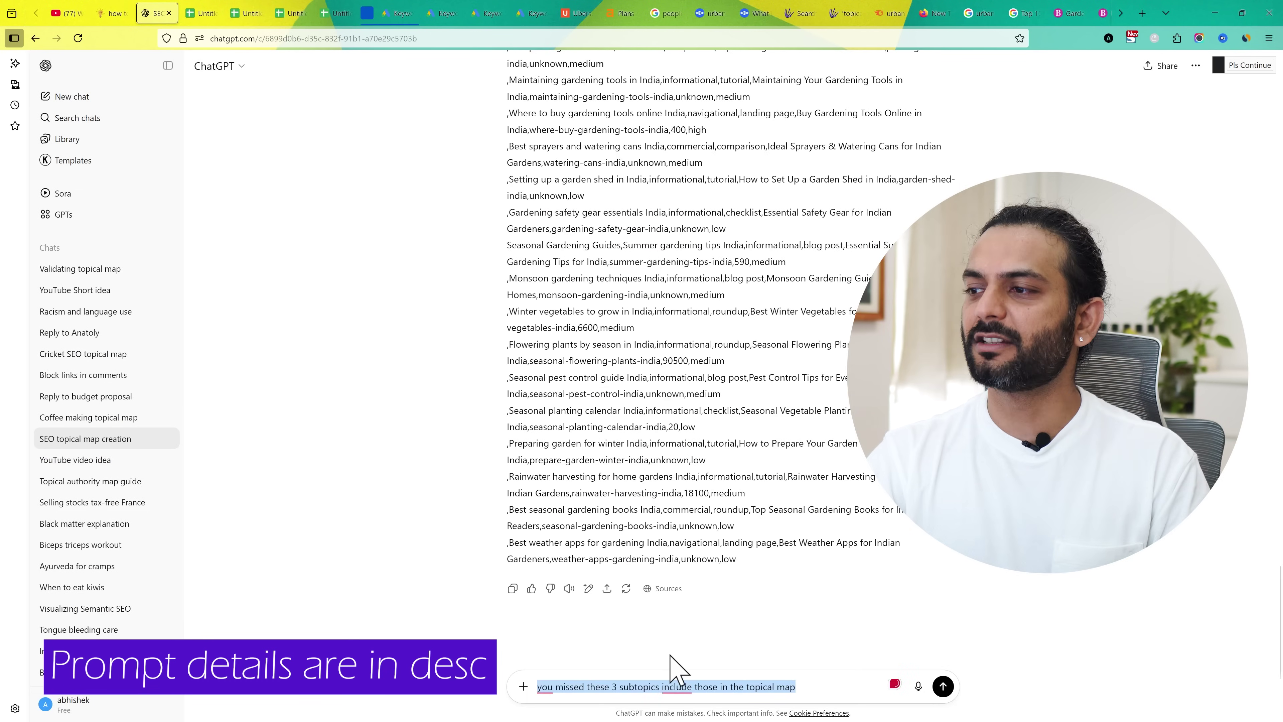
Add Edible Gardening, plant encyclopedia and Colorful Plant Pots on a new line and send it
drag(672, 667, 604, 699)
drag(703, 695, 720, 695)
click(814, 686)
key(shift+Return)
key(ctrl+v)
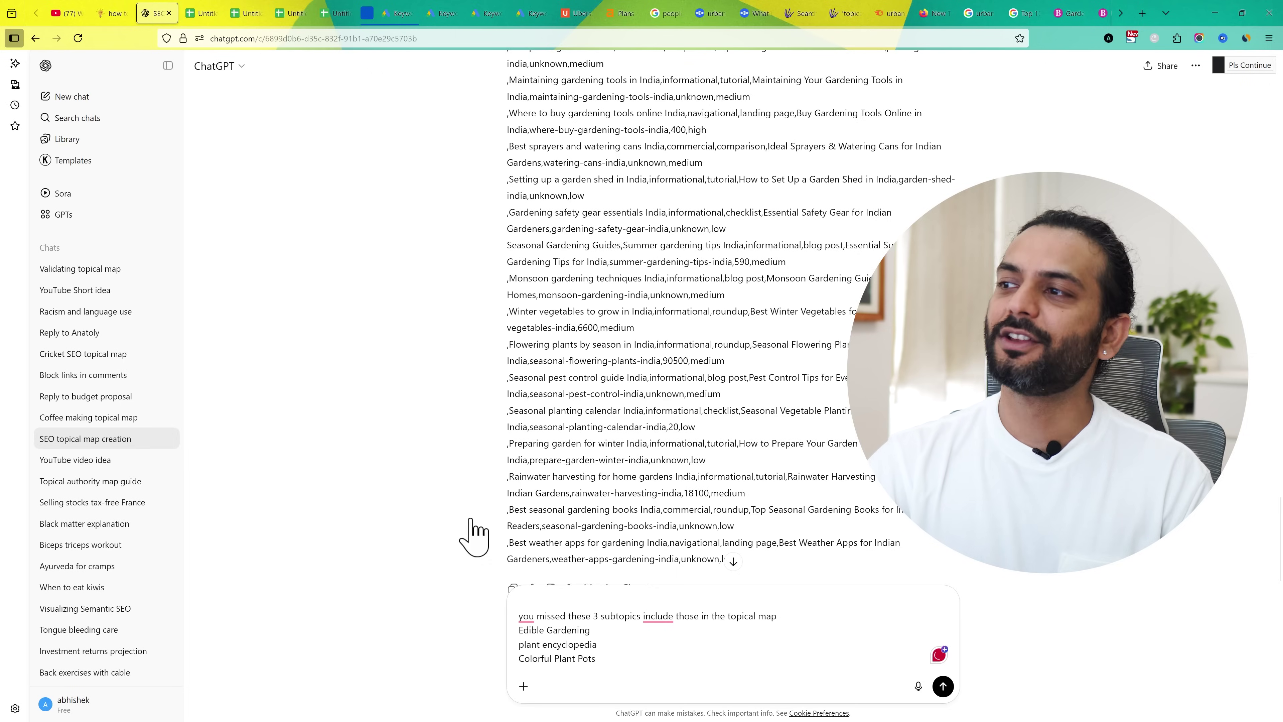
key(Return)
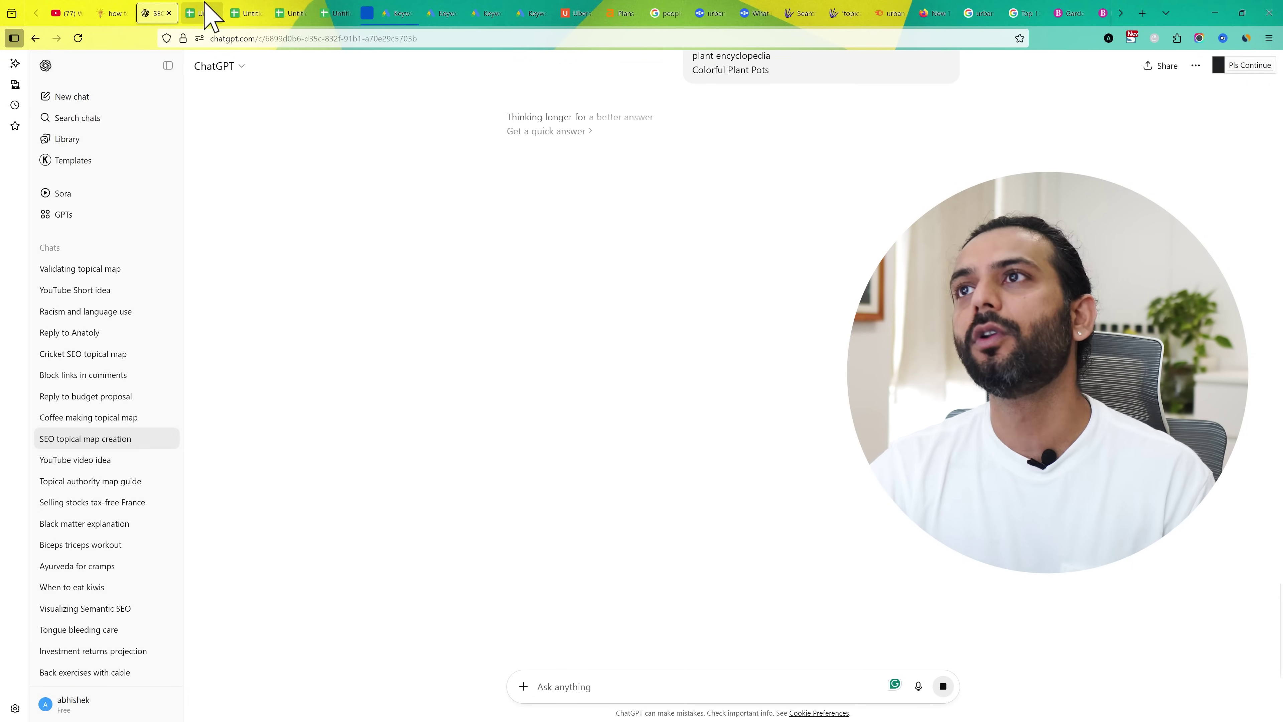
click(207, 14)
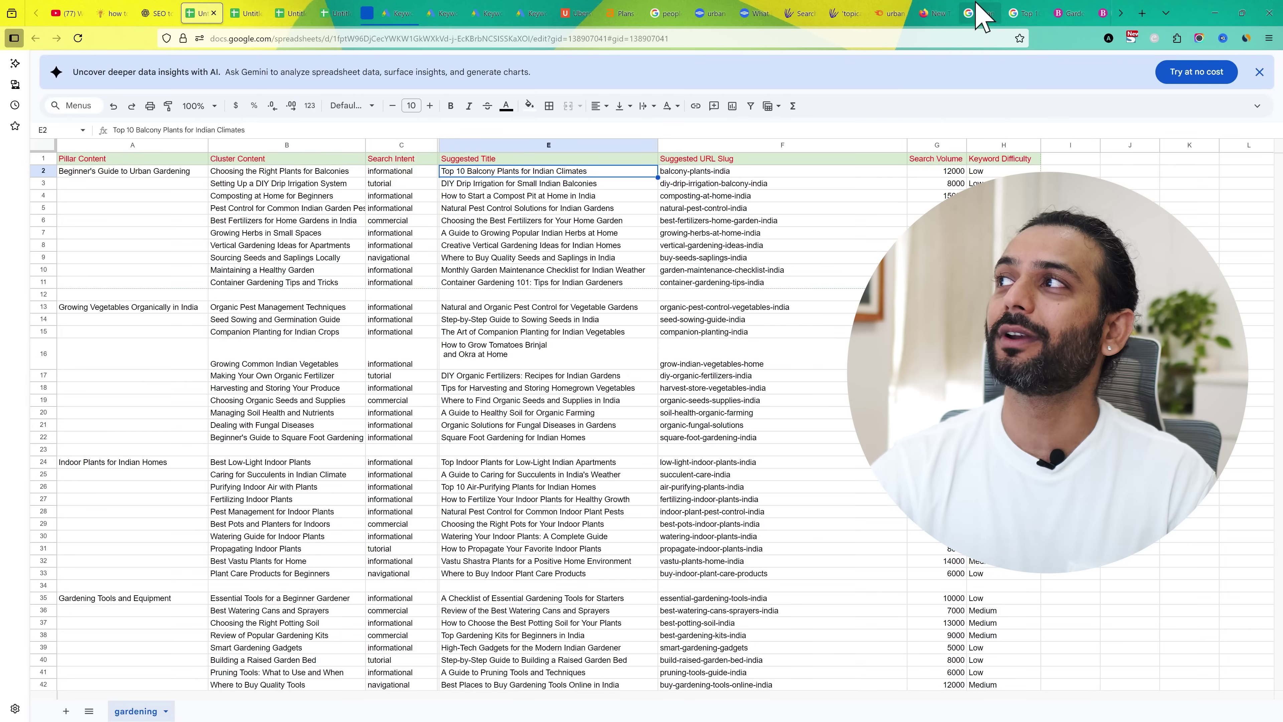
click(980, 14)
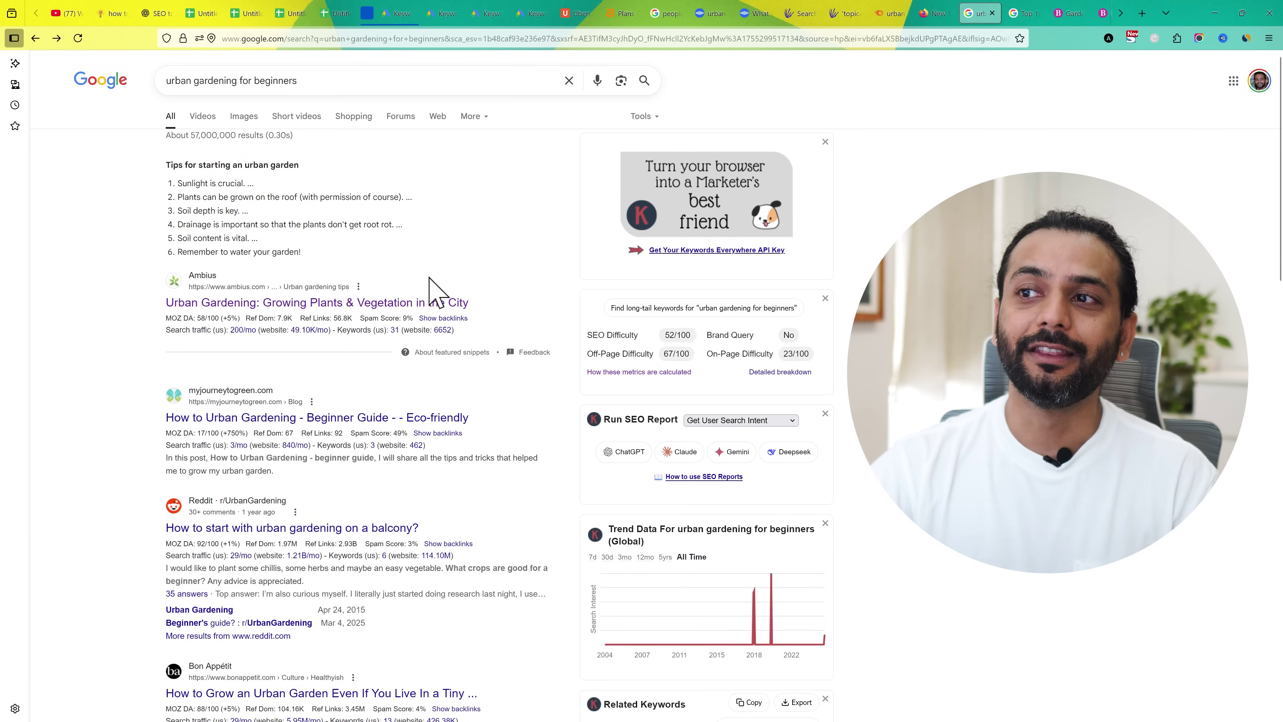
scroll(429, 291, down, 7)
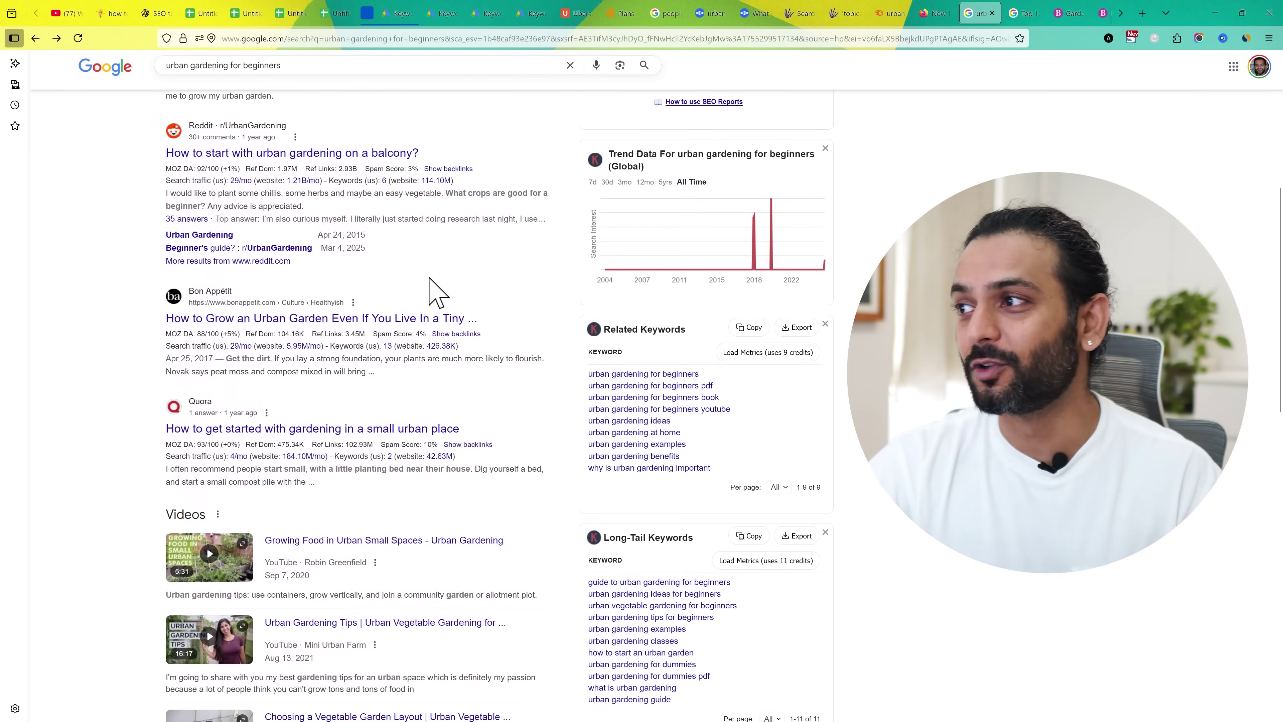
scroll(78, 422, up, 7)
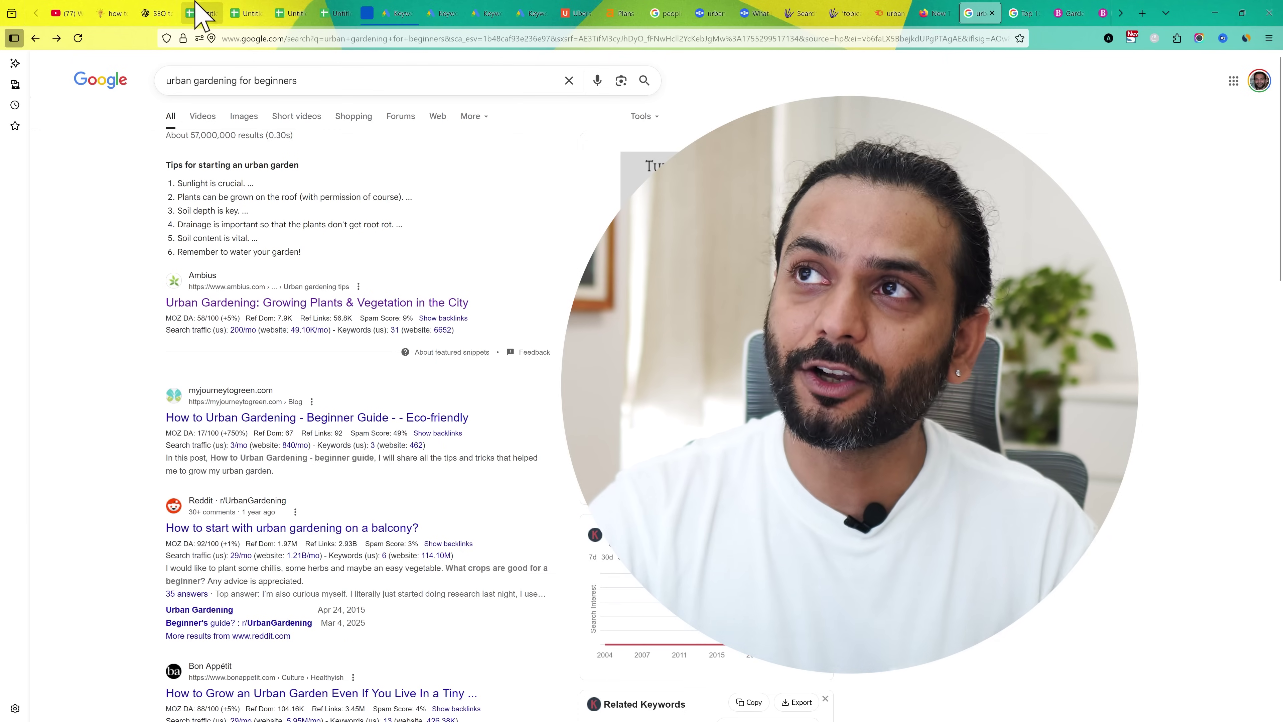
click(200, 13)
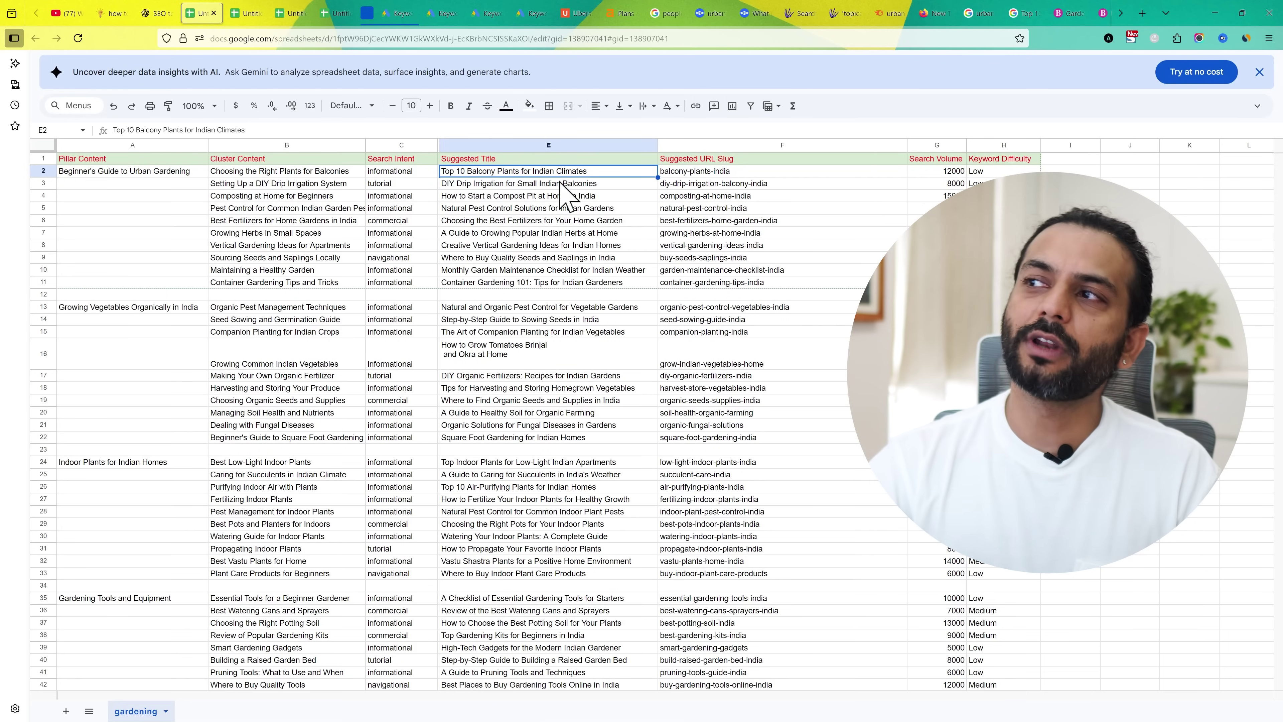
Check cell E18's title, then look over the Keyword Planner, Ubersuggest and Ahrefs pricing pages
click(601, 387)
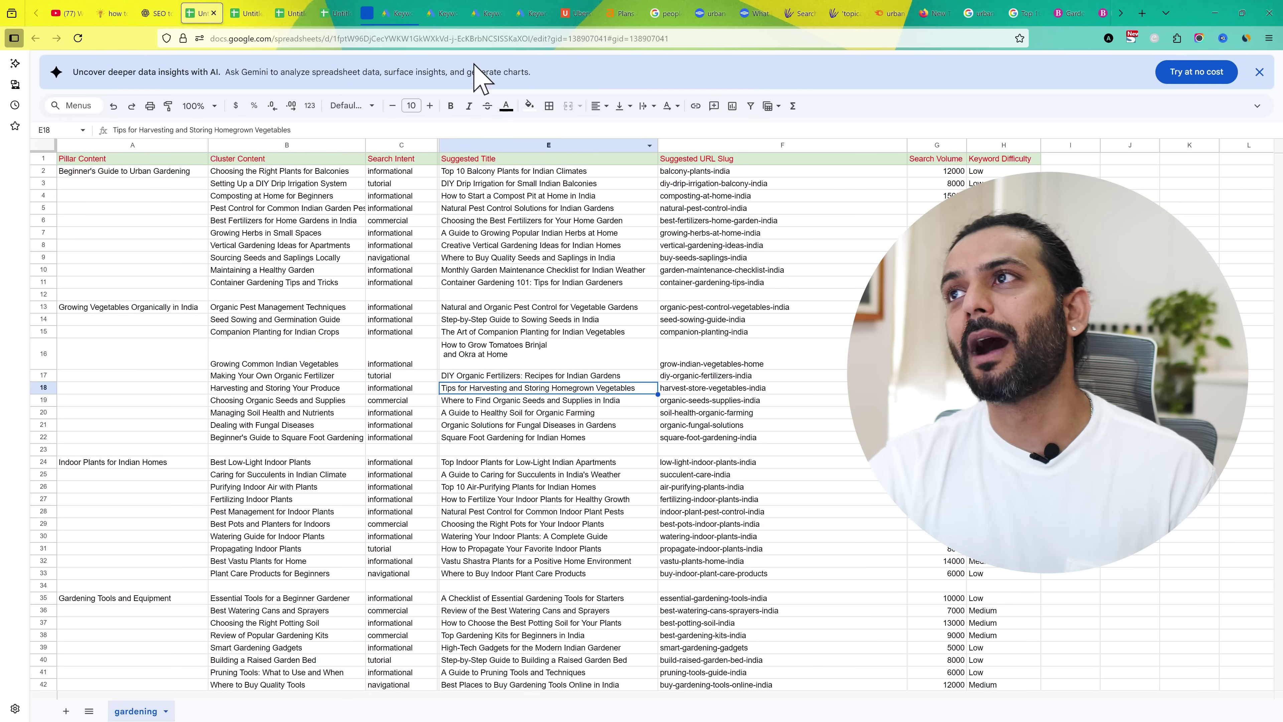
click(409, 15)
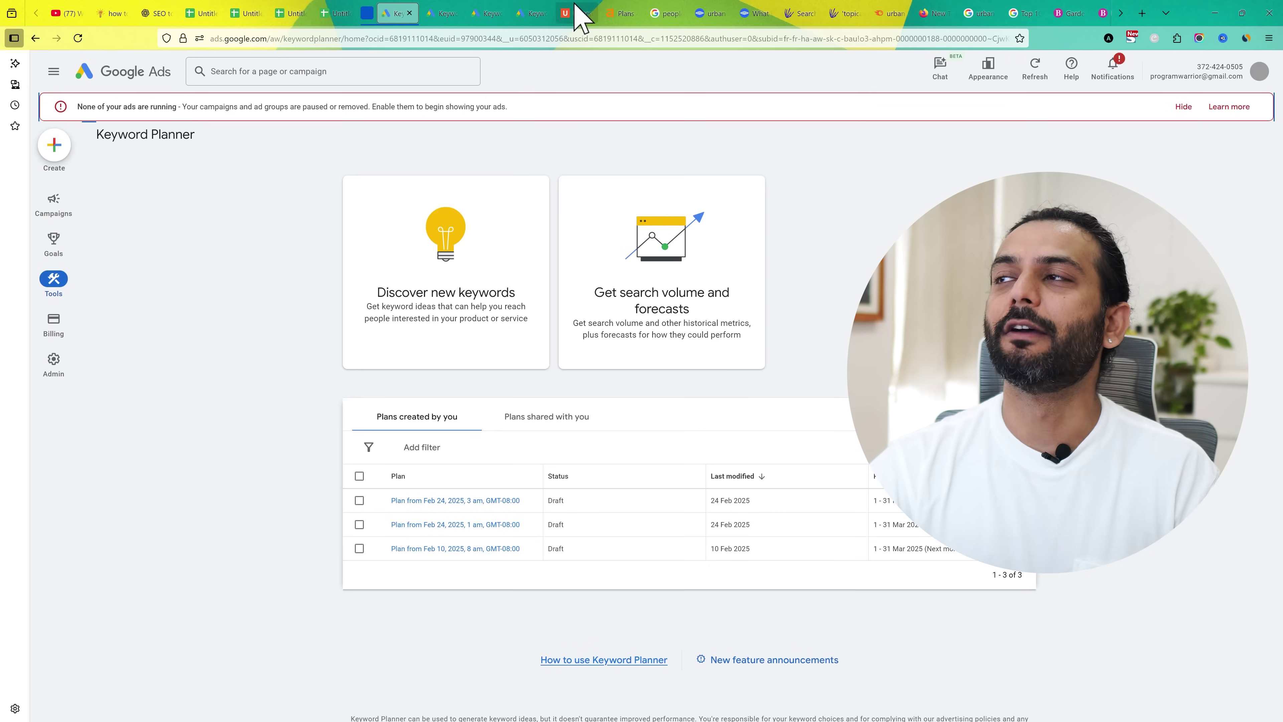
click(582, 15)
click(630, 15)
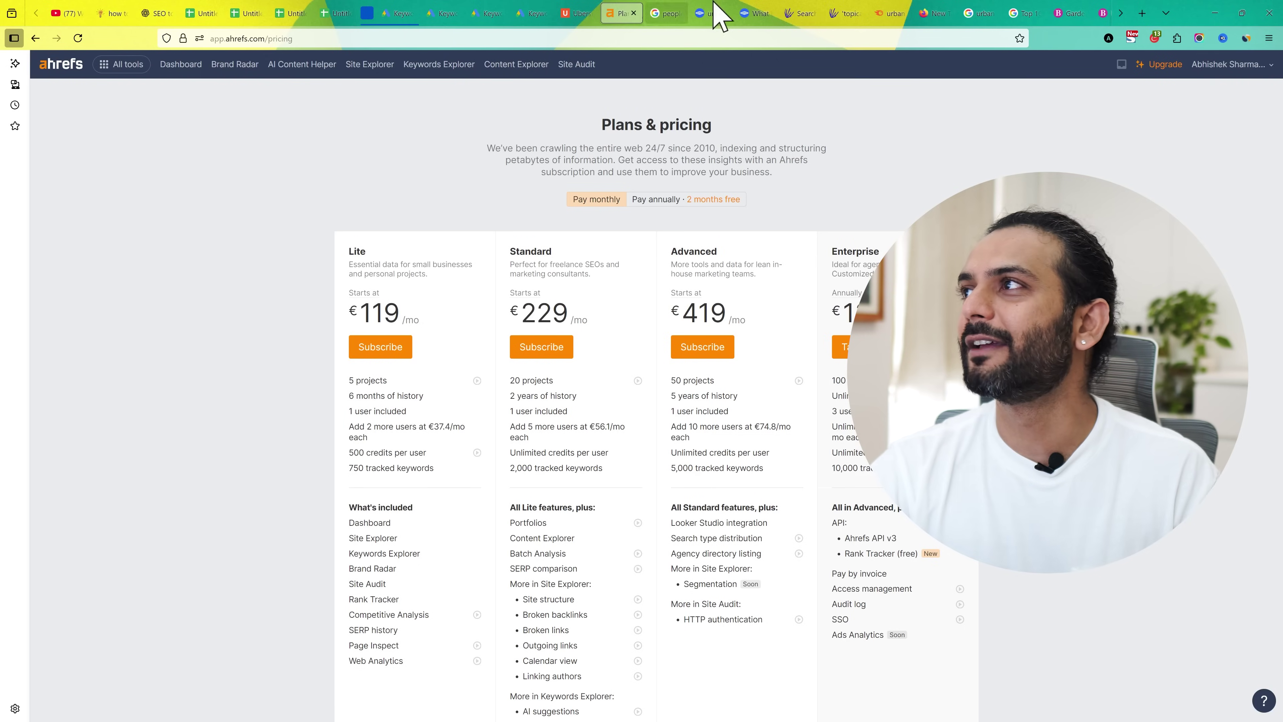
click(890, 15)
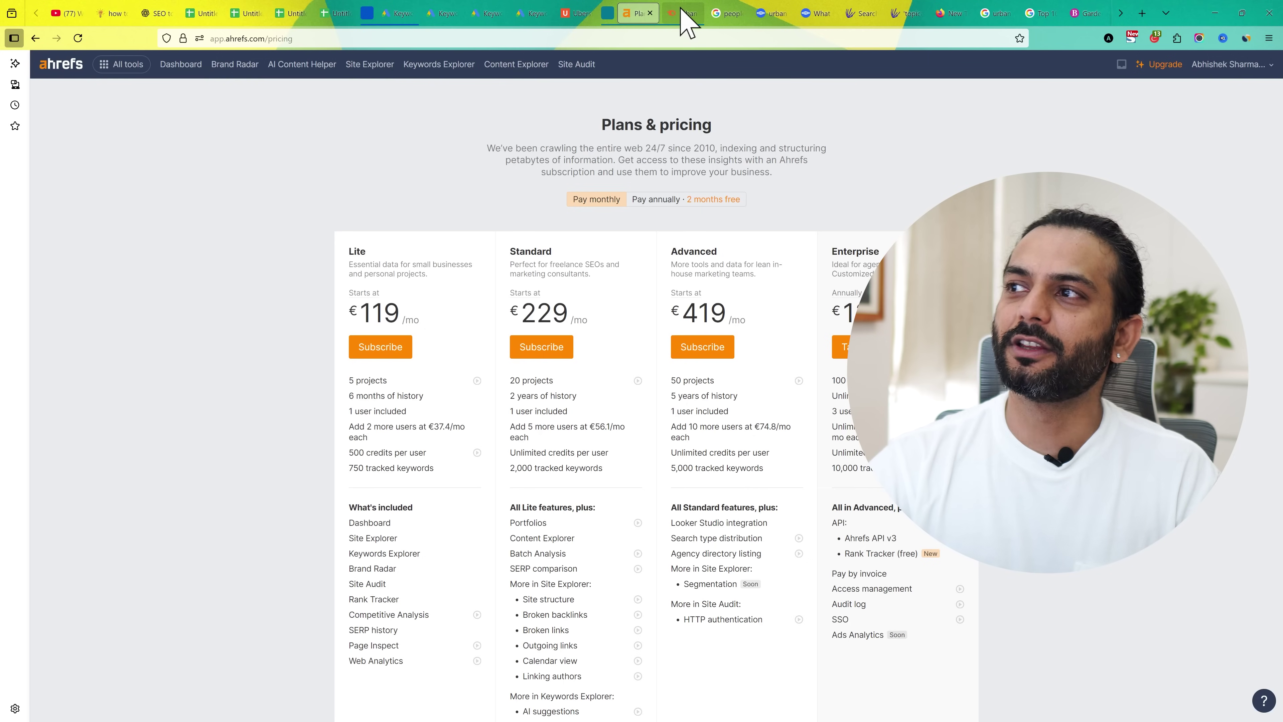
Compare Ahrefs pricing plans with Semrush's free 10-request limit for 'urban gardening'
click(682, 11)
click(641, 15)
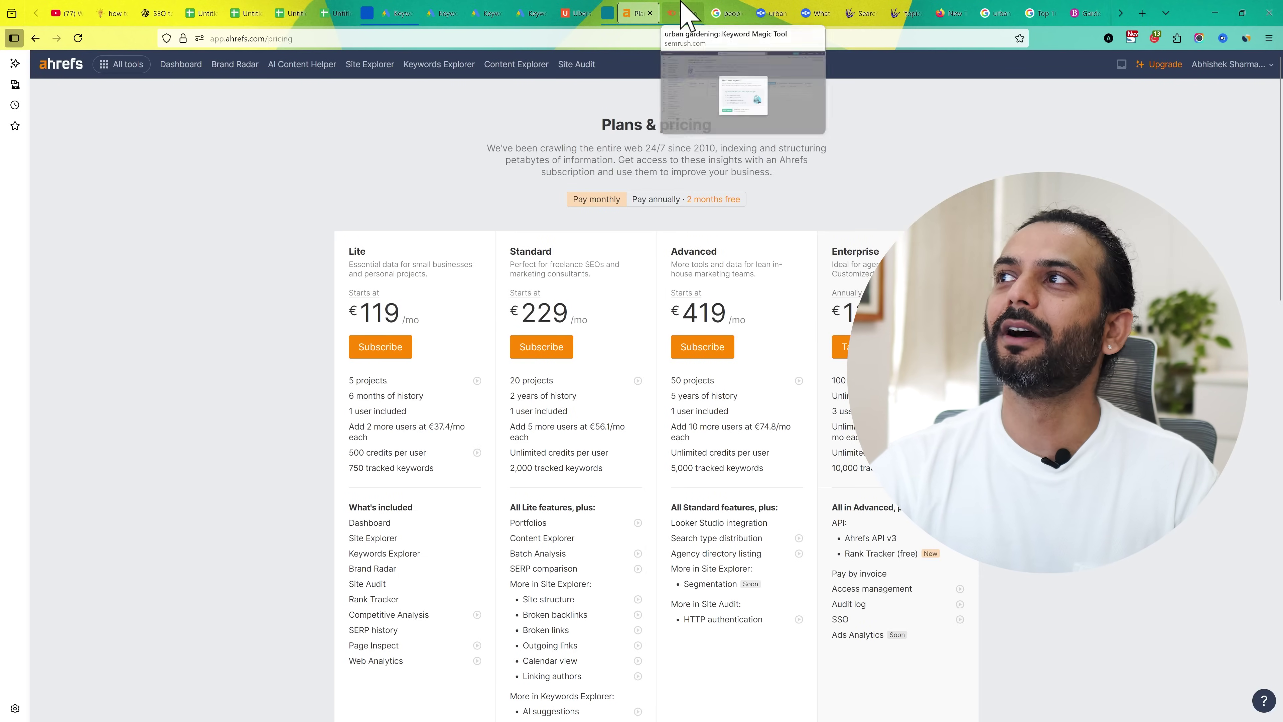
click(662, 10)
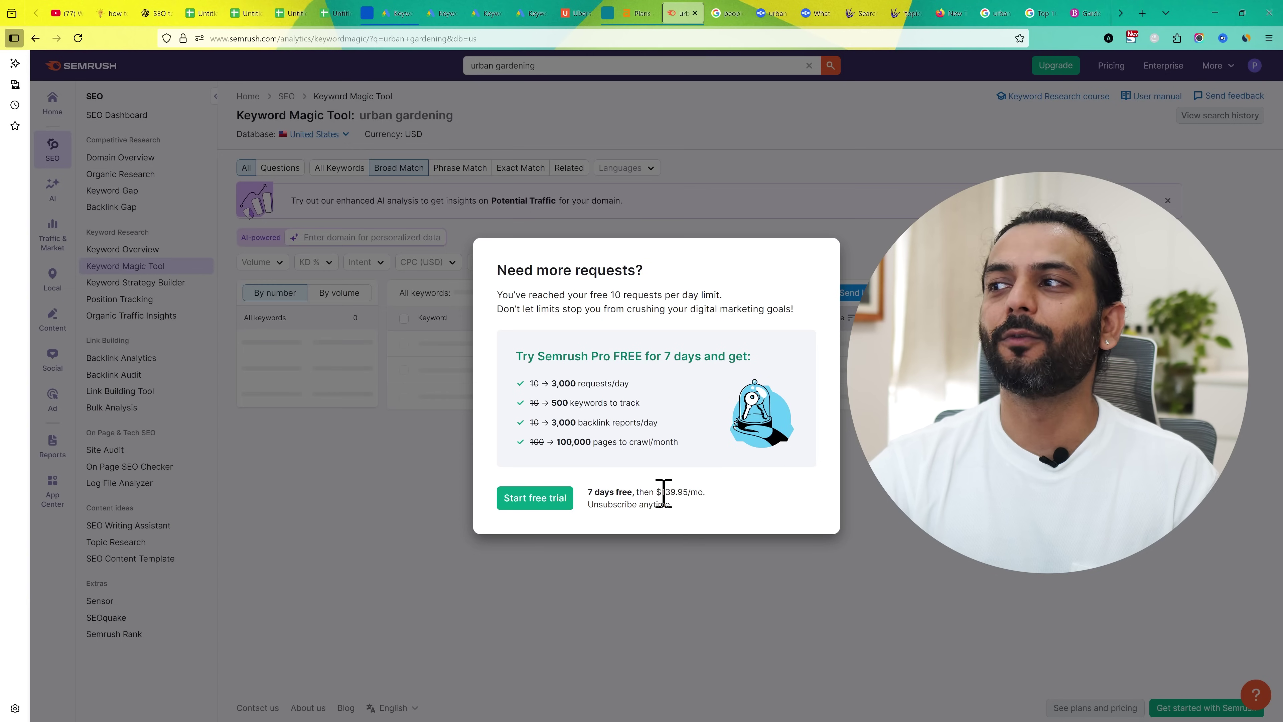
click(640, 13)
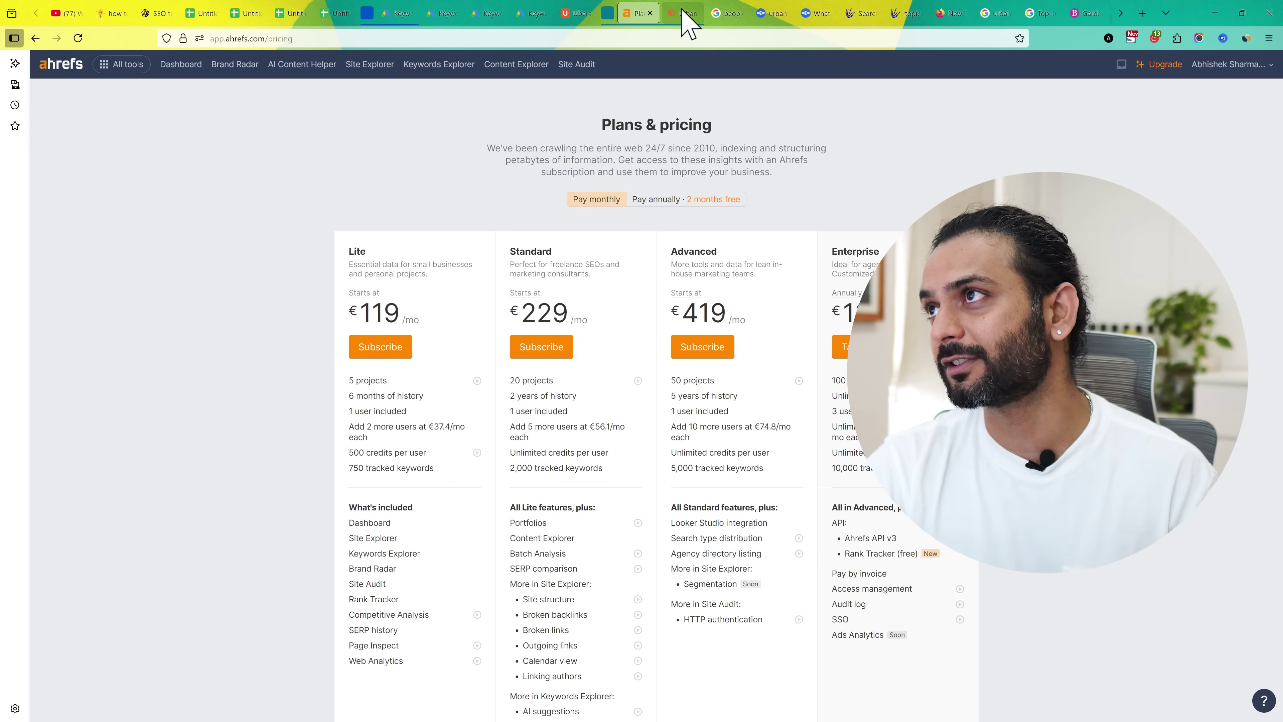
click(684, 14)
click(637, 15)
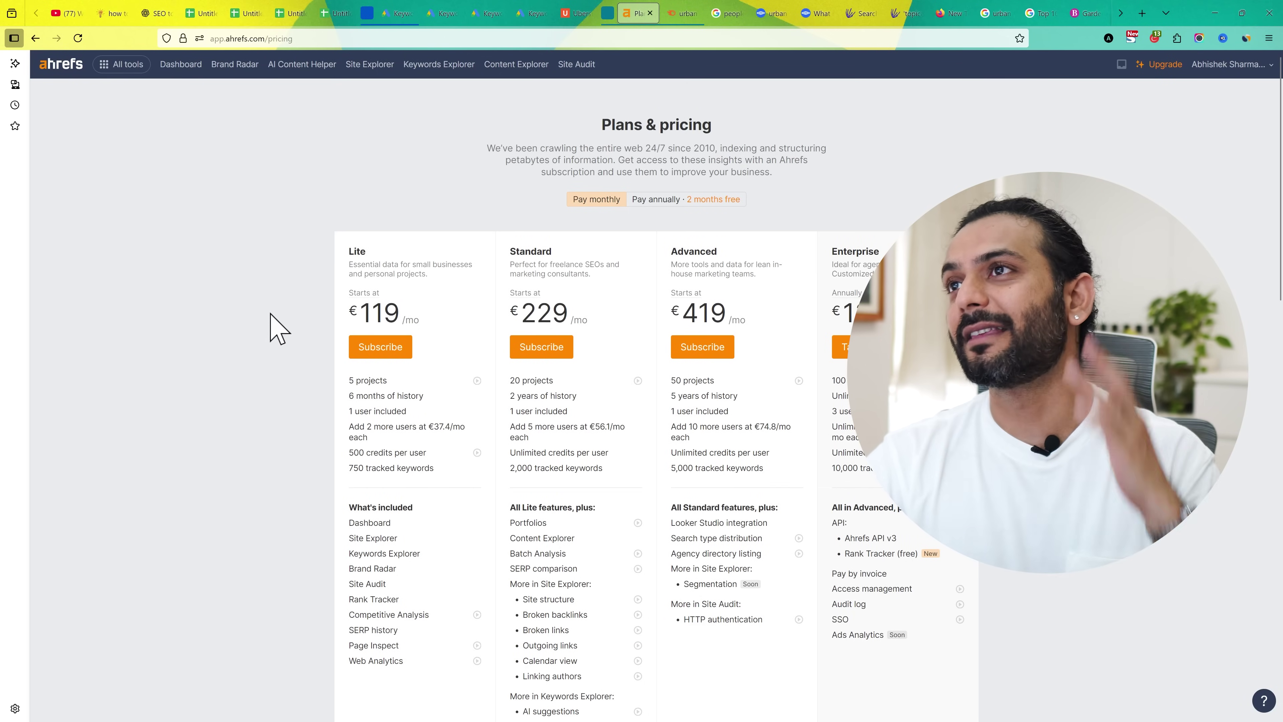
click(686, 14)
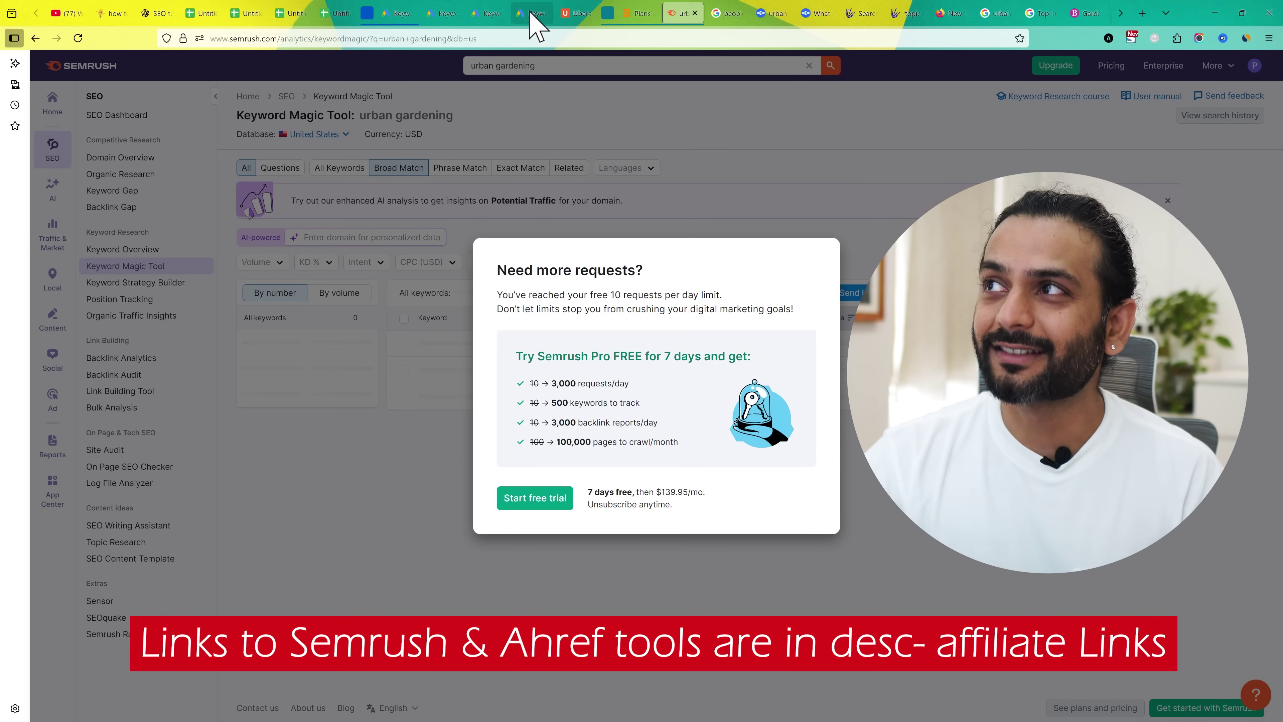
click(398, 14)
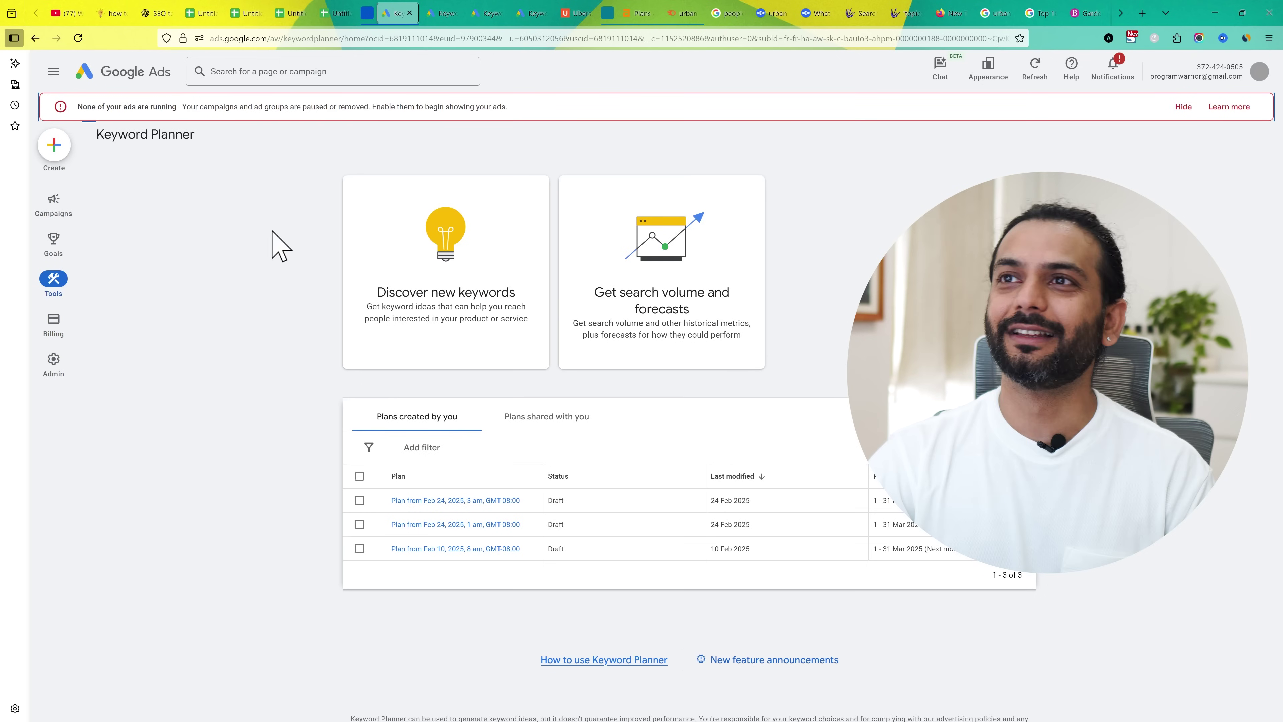
Start a Keyword Planner 'Discover new keywords' search with the seed 'uubran gardening'
click(53, 282)
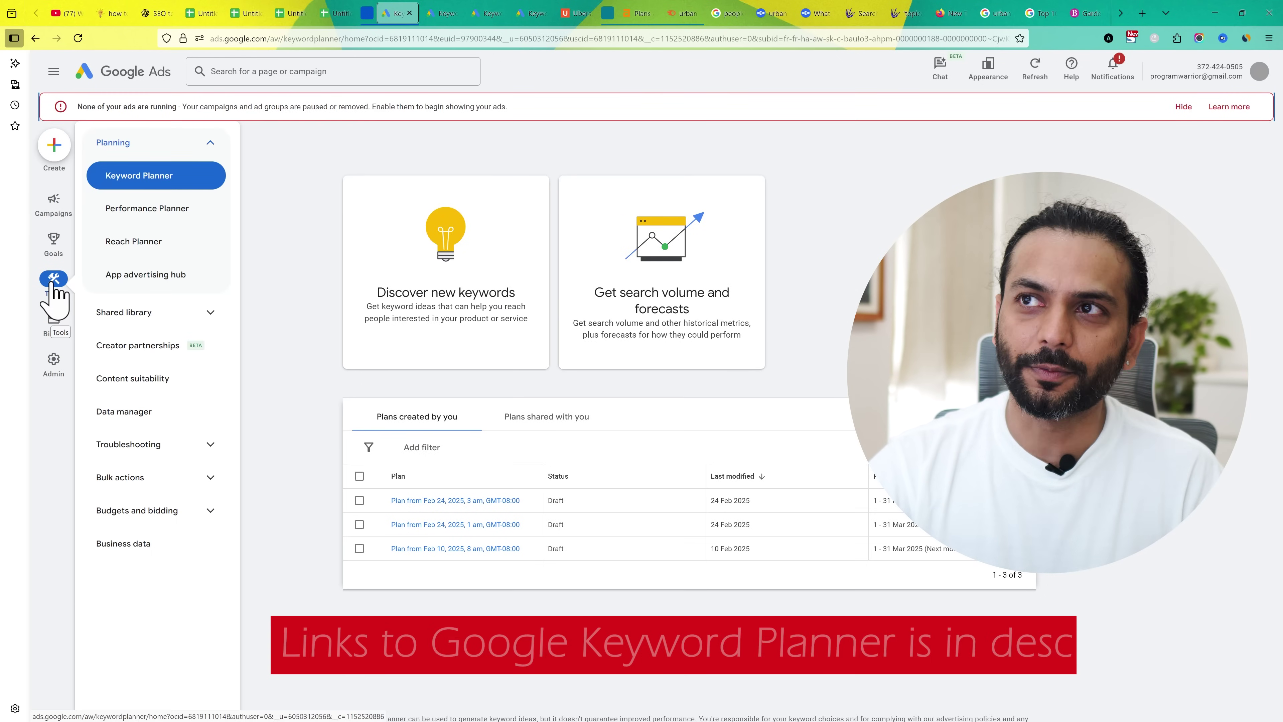
click(172, 182)
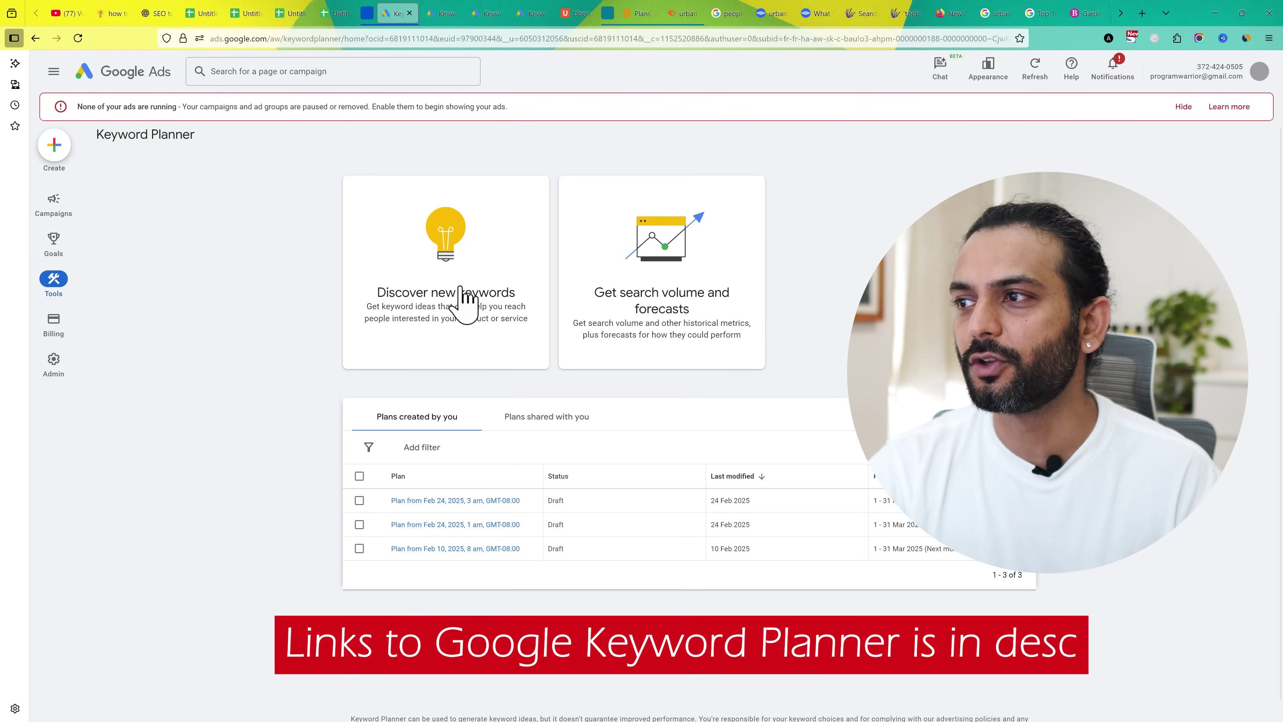
click(464, 304)
text(uubran gardening)
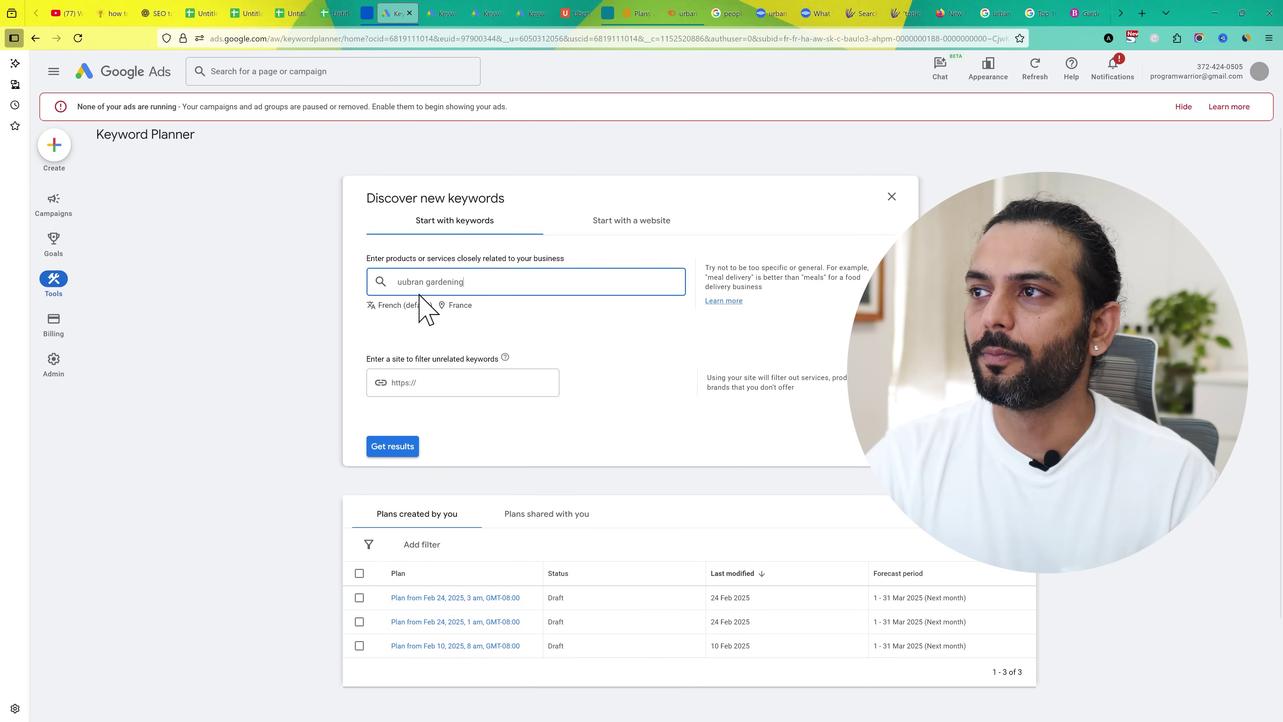
Target English and India instead of France, and get ideas showing 0–10 monthly searches
click(412, 306)
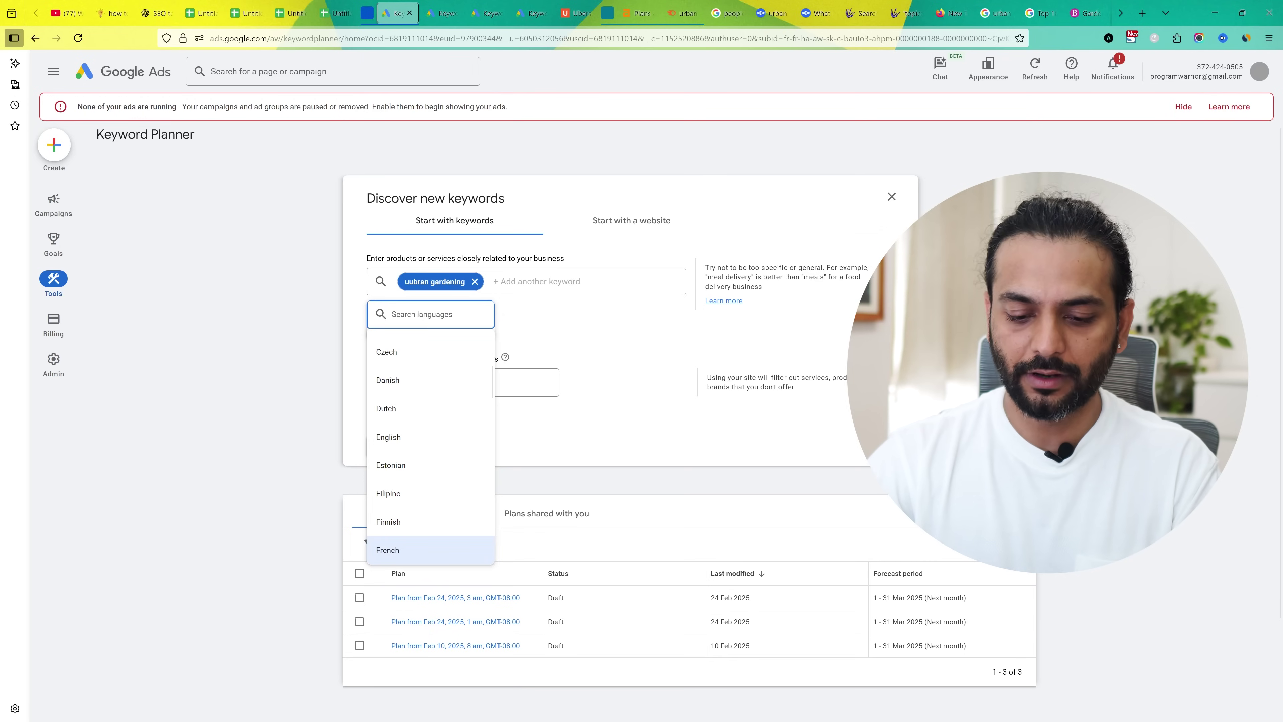
text(eng)
click(419, 372)
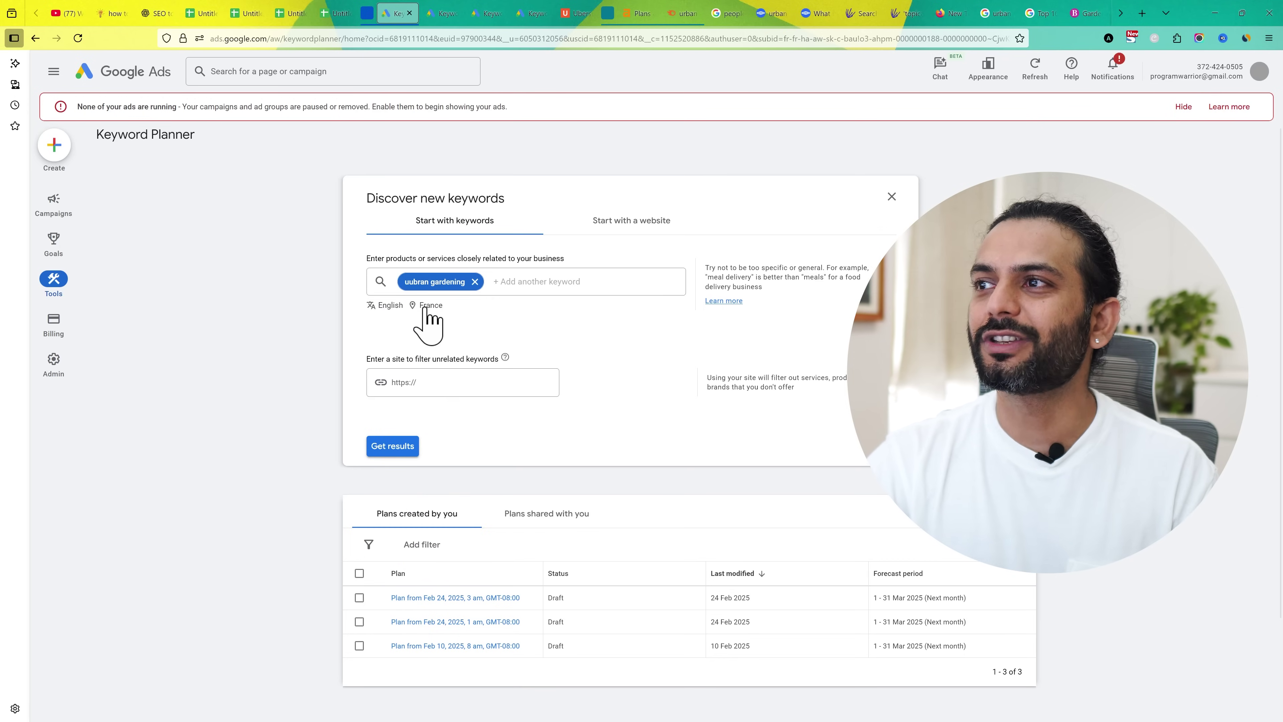
click(425, 305)
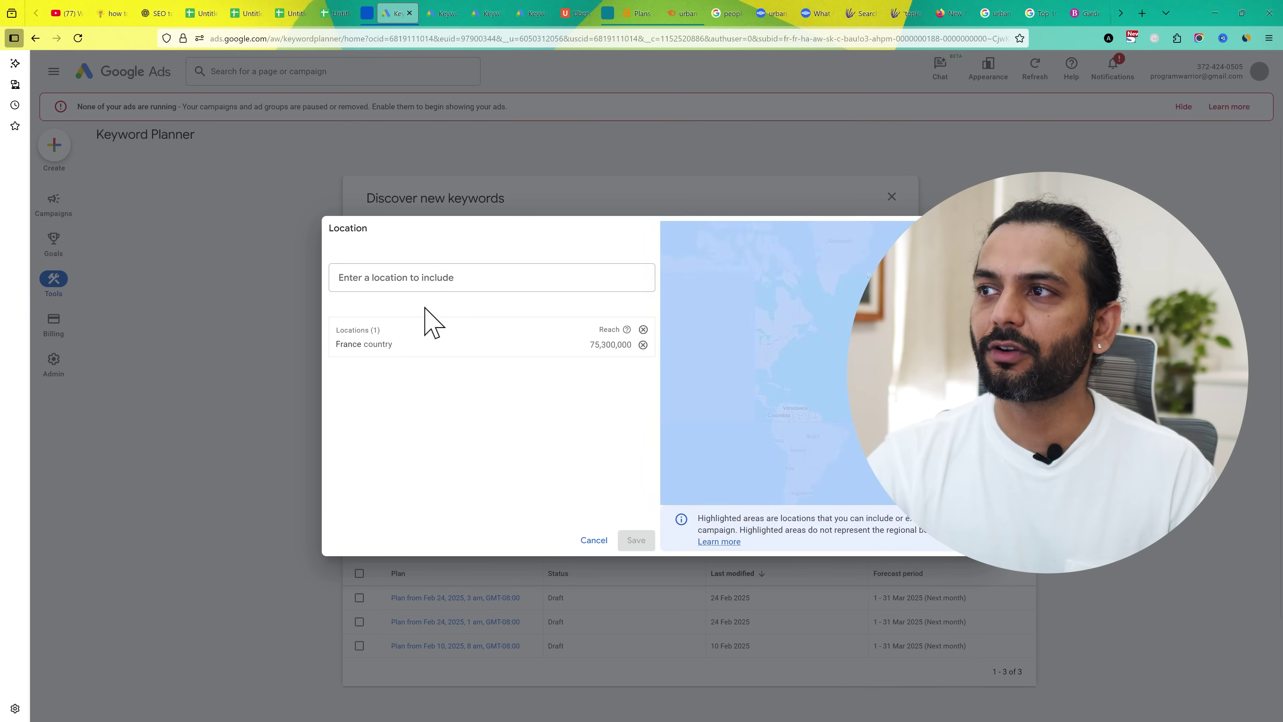
click(644, 345)
click(482, 278)
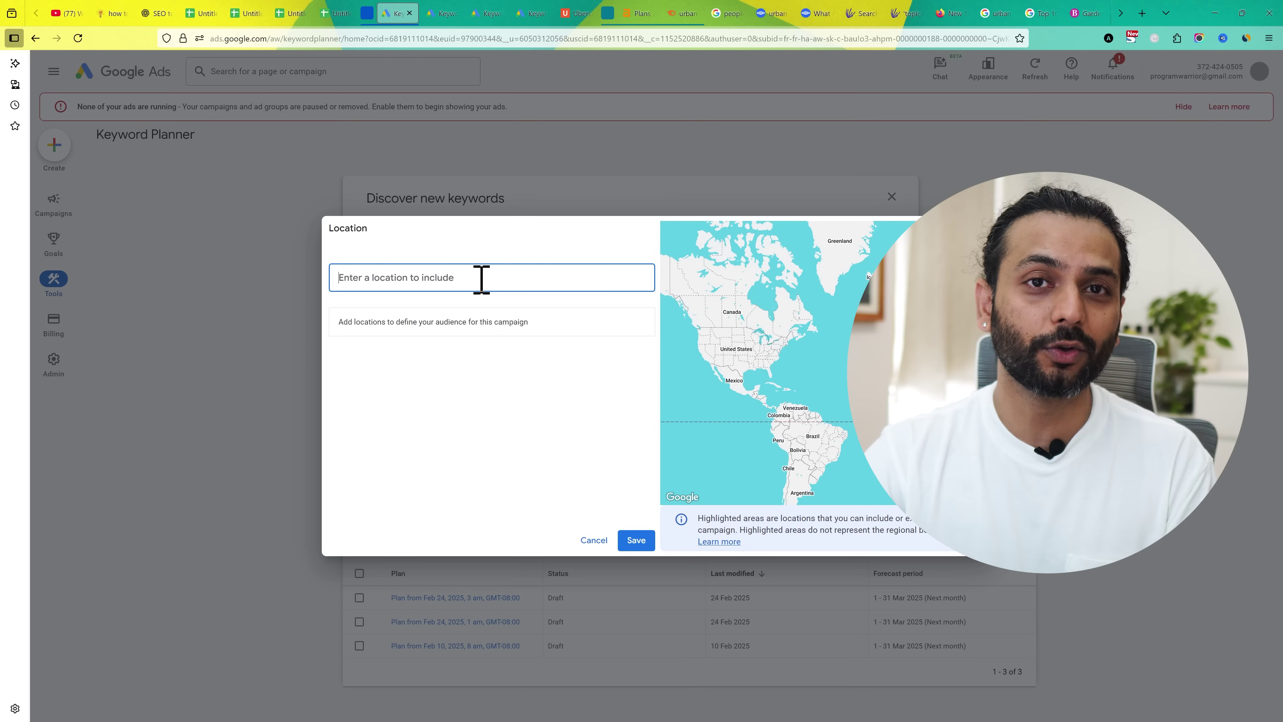
text(ind)
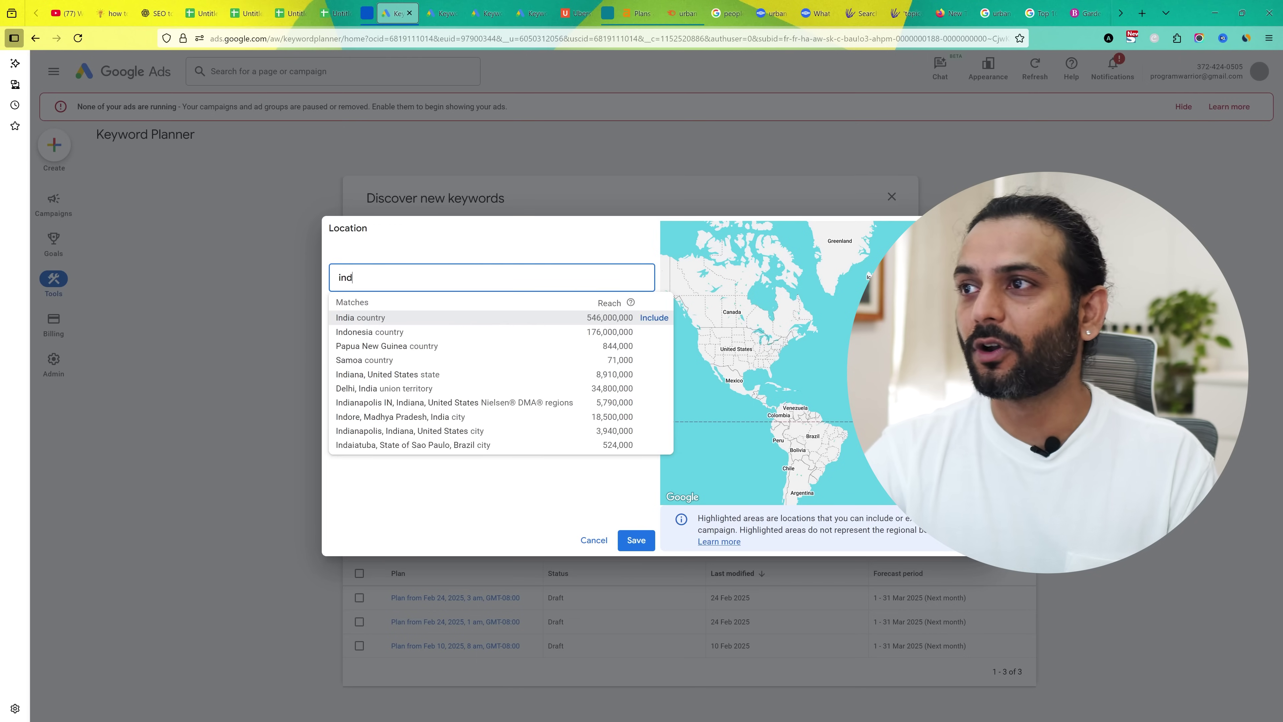
click(468, 320)
click(635, 542)
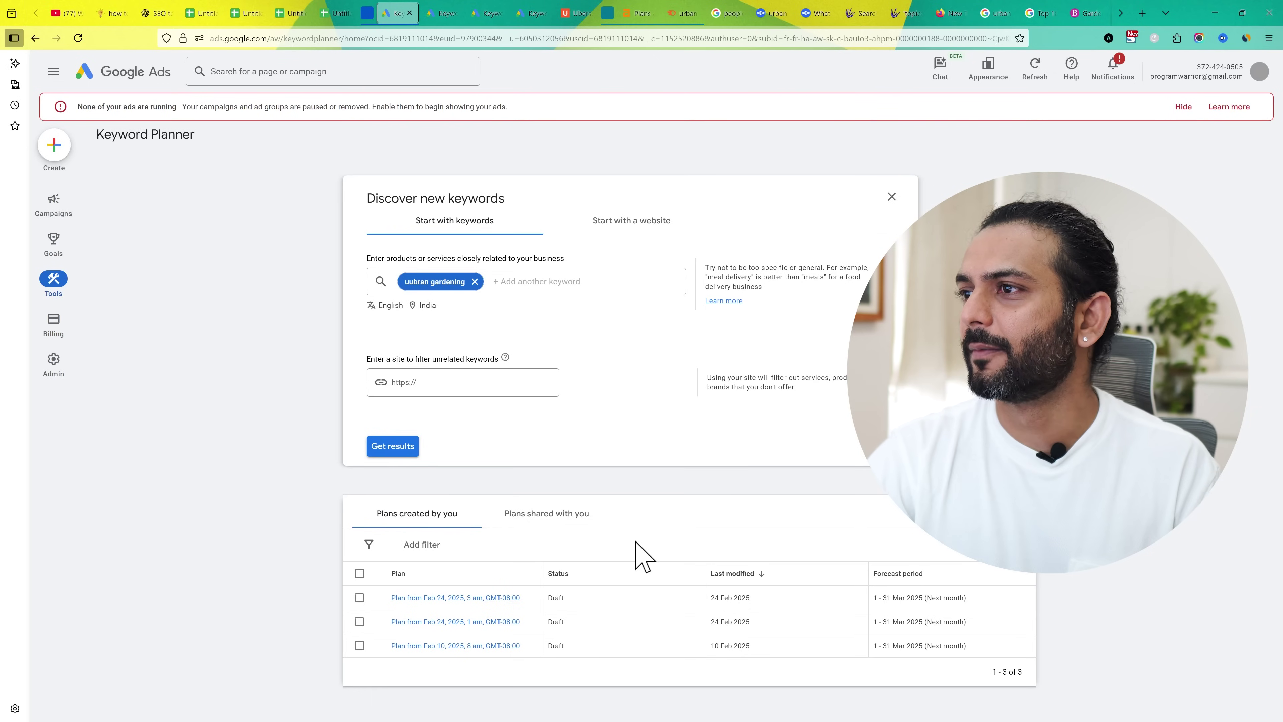
click(390, 452)
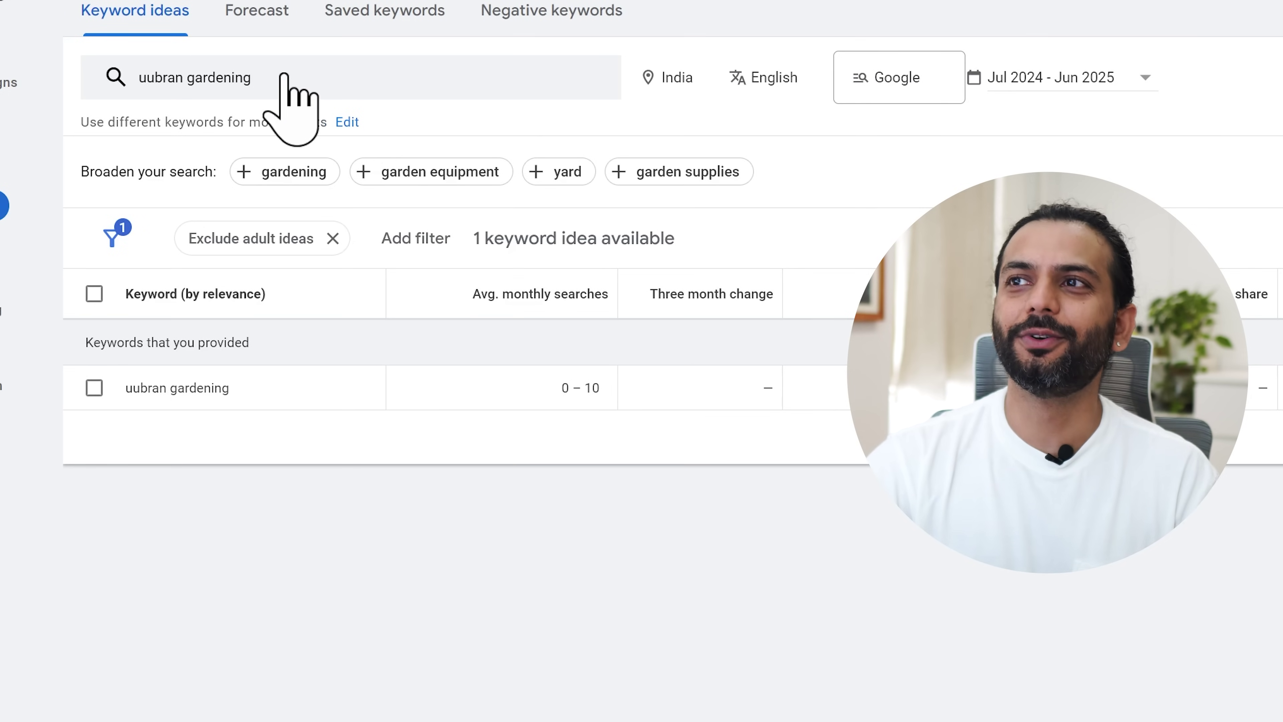
click(286, 77)
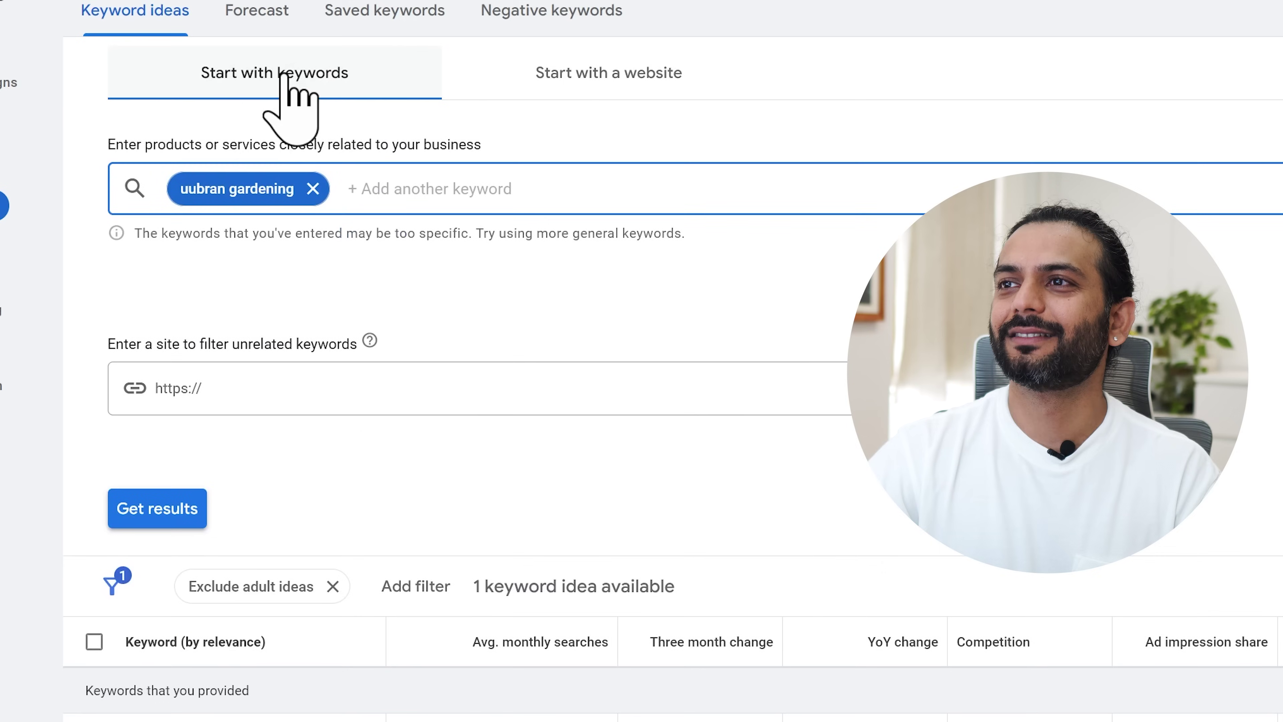
Correct the seed keyword to 'urban gardening', get results, and mark its Low competition value
click(313, 189)
text(urban gardening)
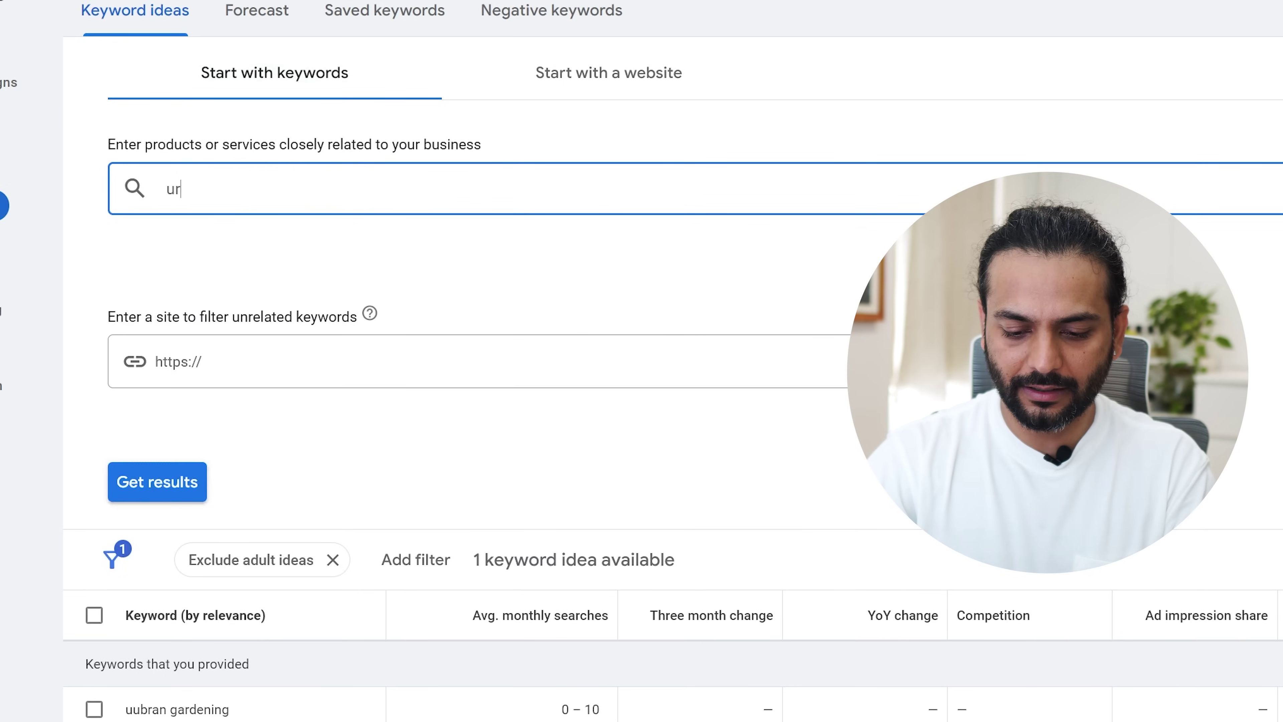
click(161, 484)
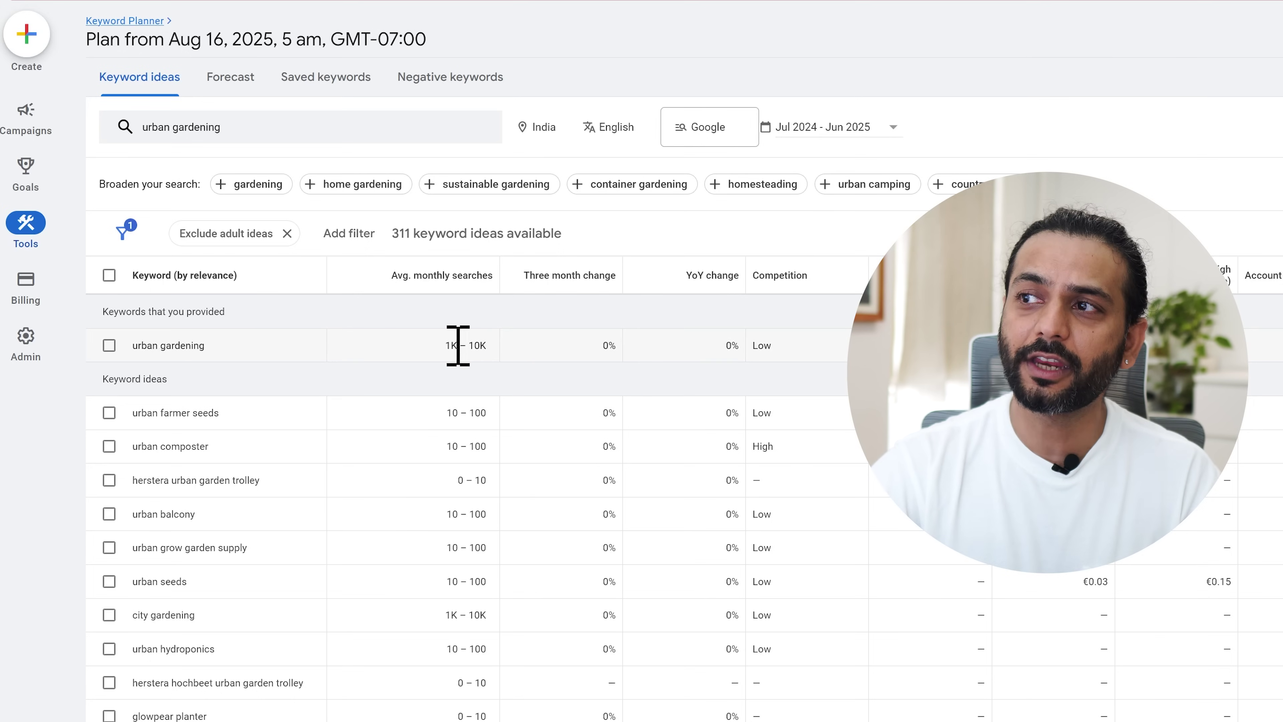
double_click(760, 346)
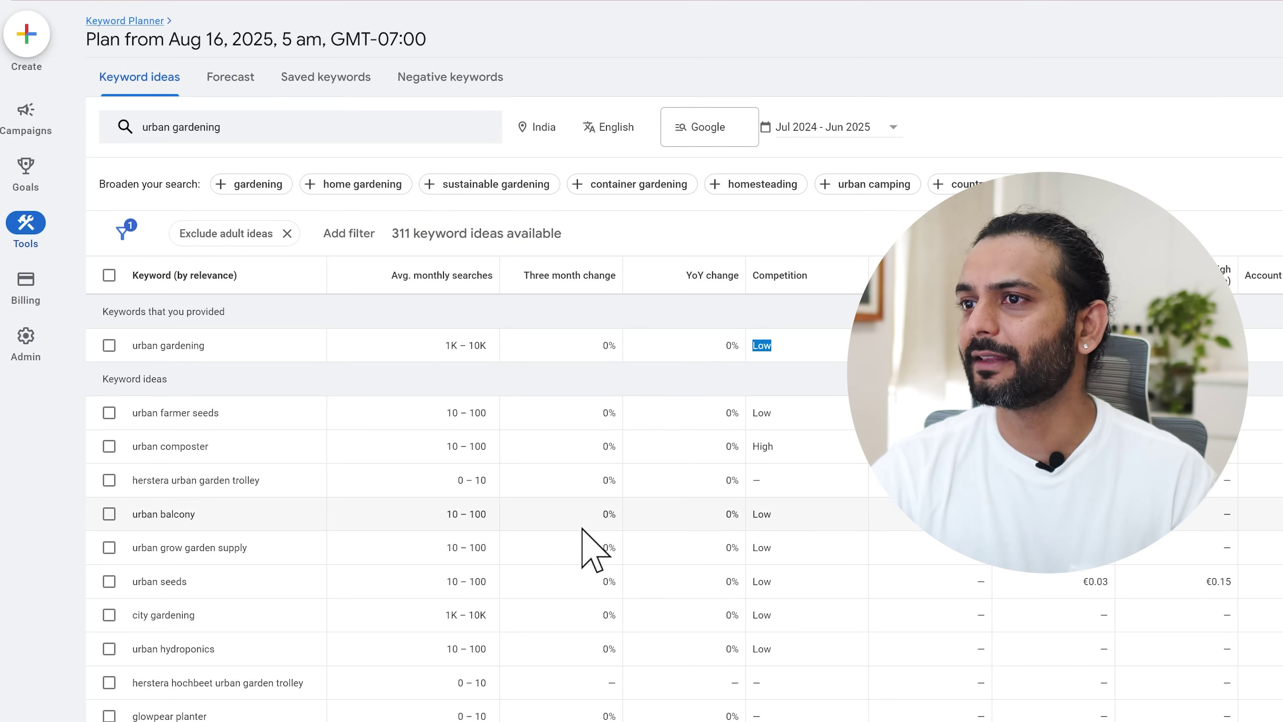
Scroll through the 311 urban gardening keyword ideas, headed by 1K–10K monthly searches
scroll(592, 546, down, 4)
scroll(581, 531, up, 1)
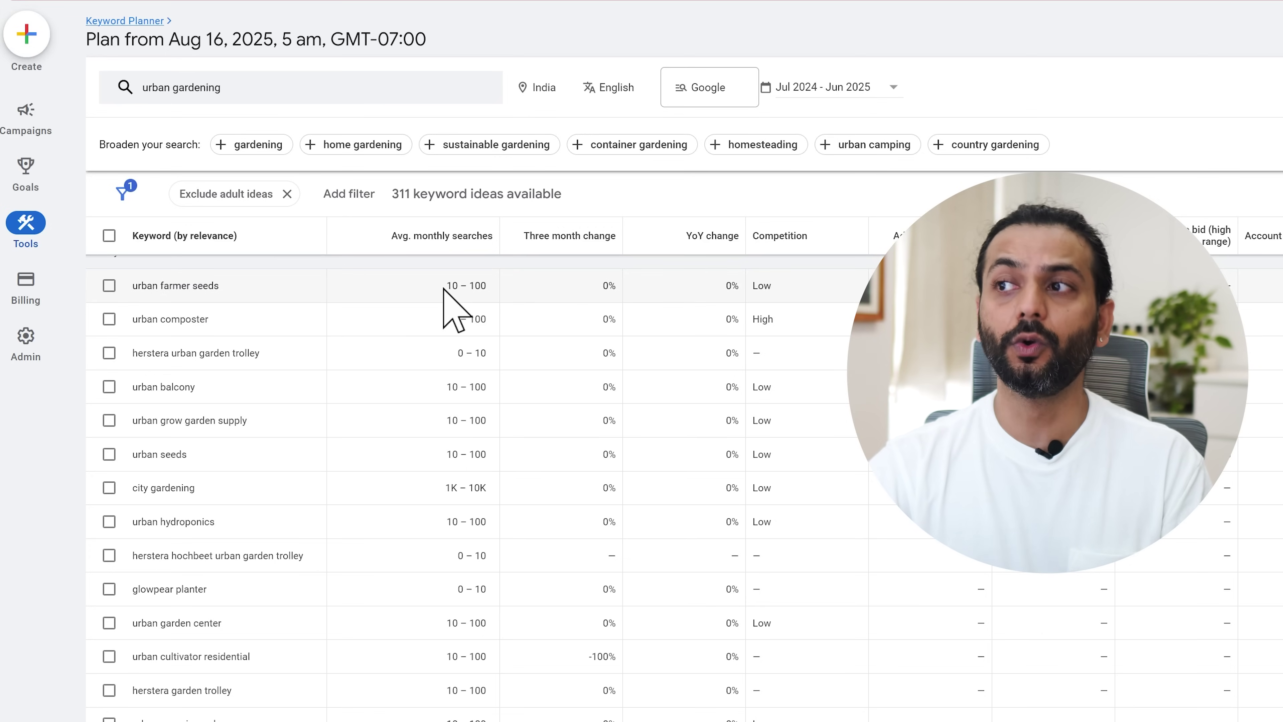
scroll(420, 463, down, 1)
scroll(420, 461, down, 2)
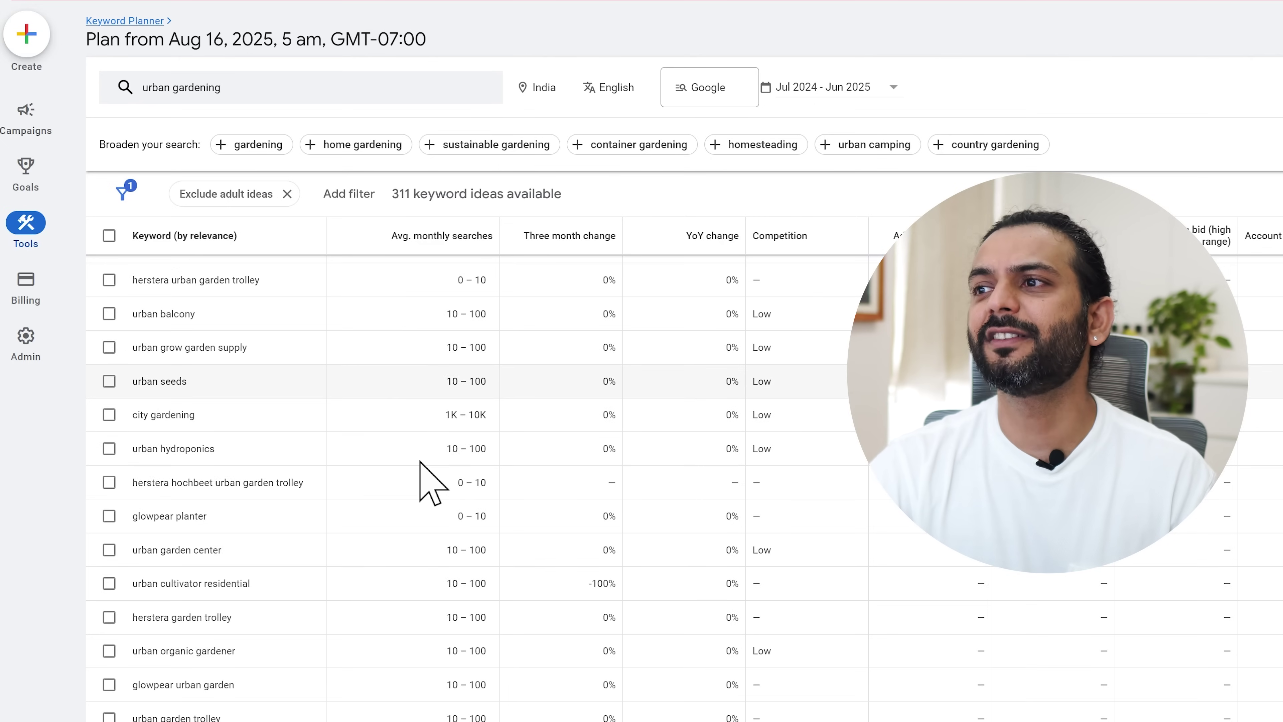
scroll(420, 463, down, 1)
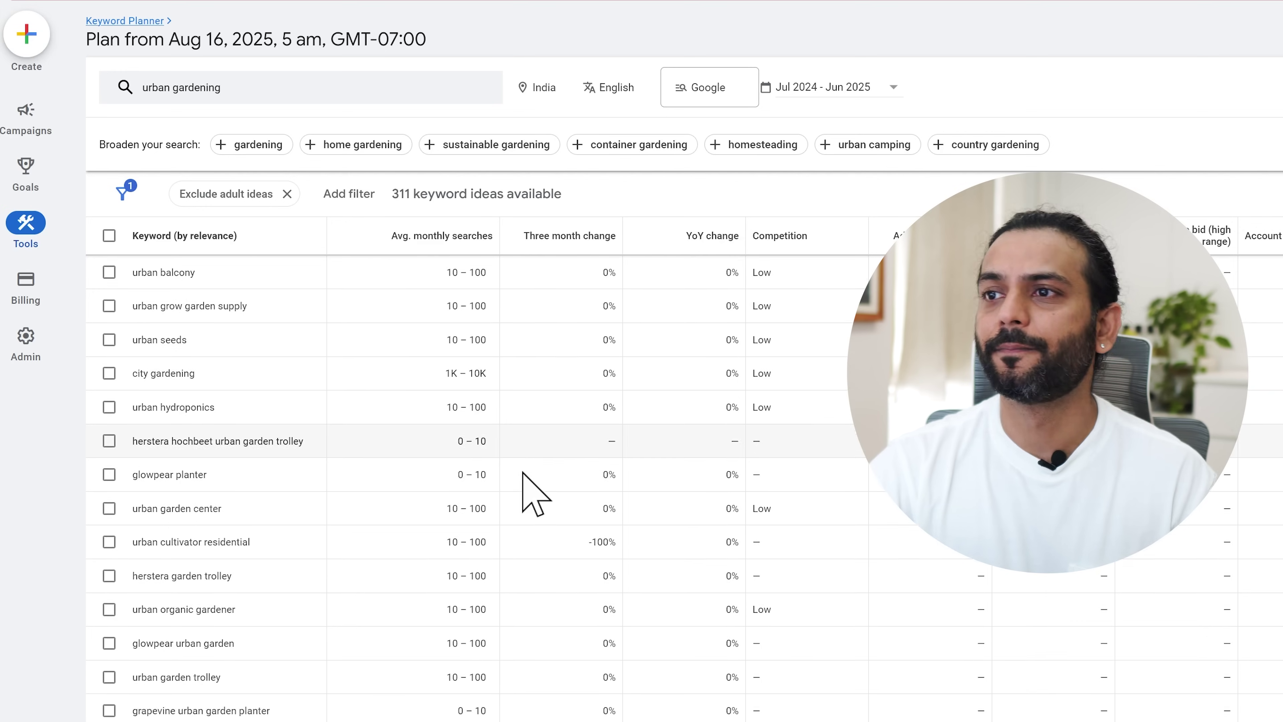
scroll(505, 521, up, 3)
scroll(478, 528, up, 3)
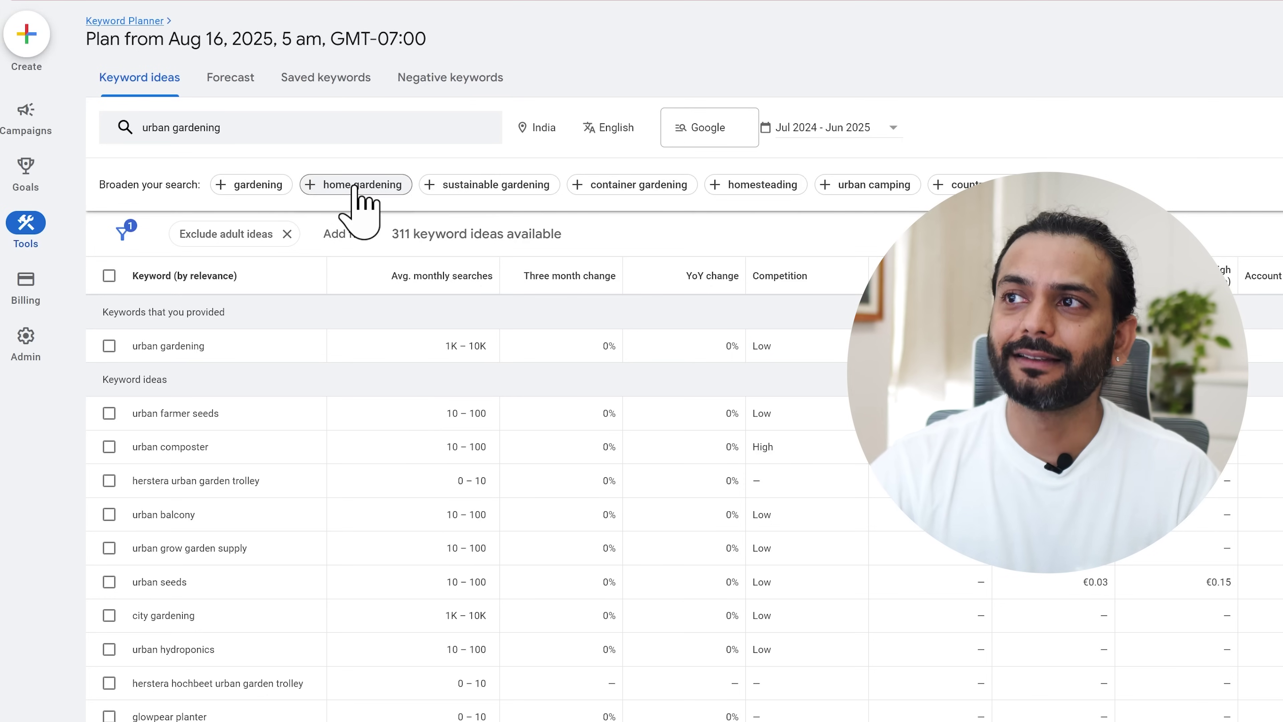
click(355, 188)
click(149, 433)
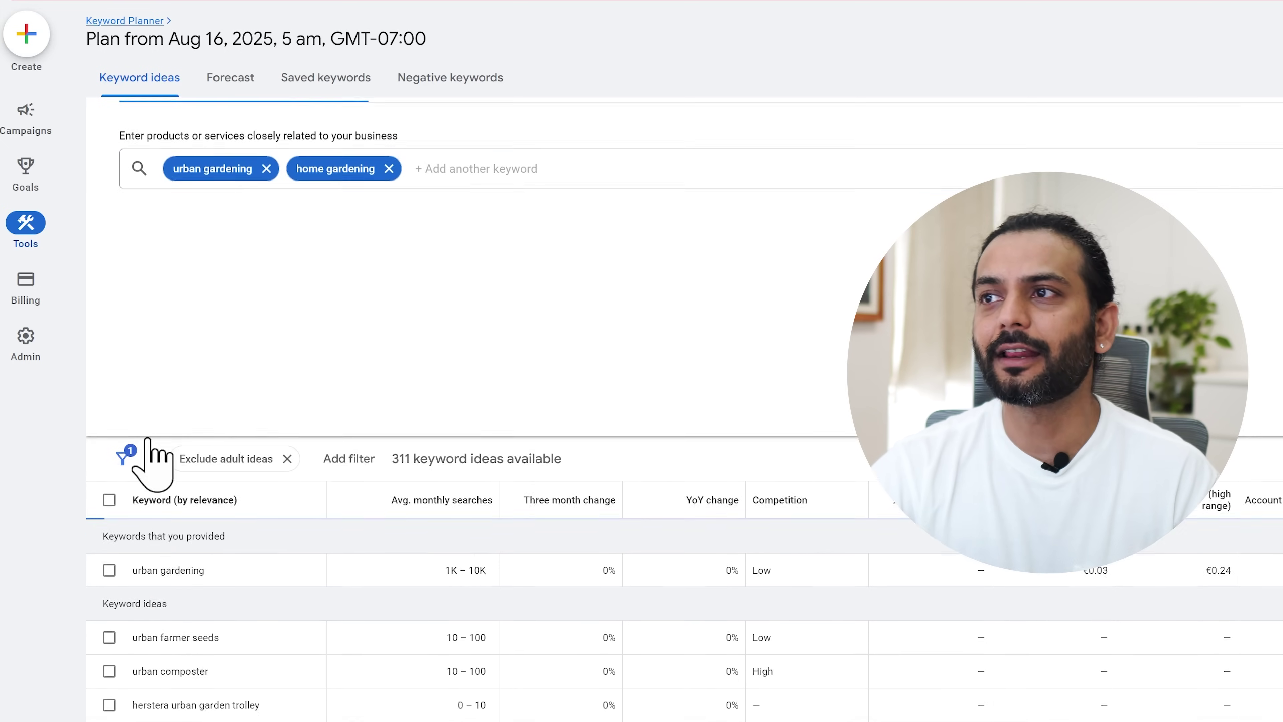
drag(445, 380, 463, 379)
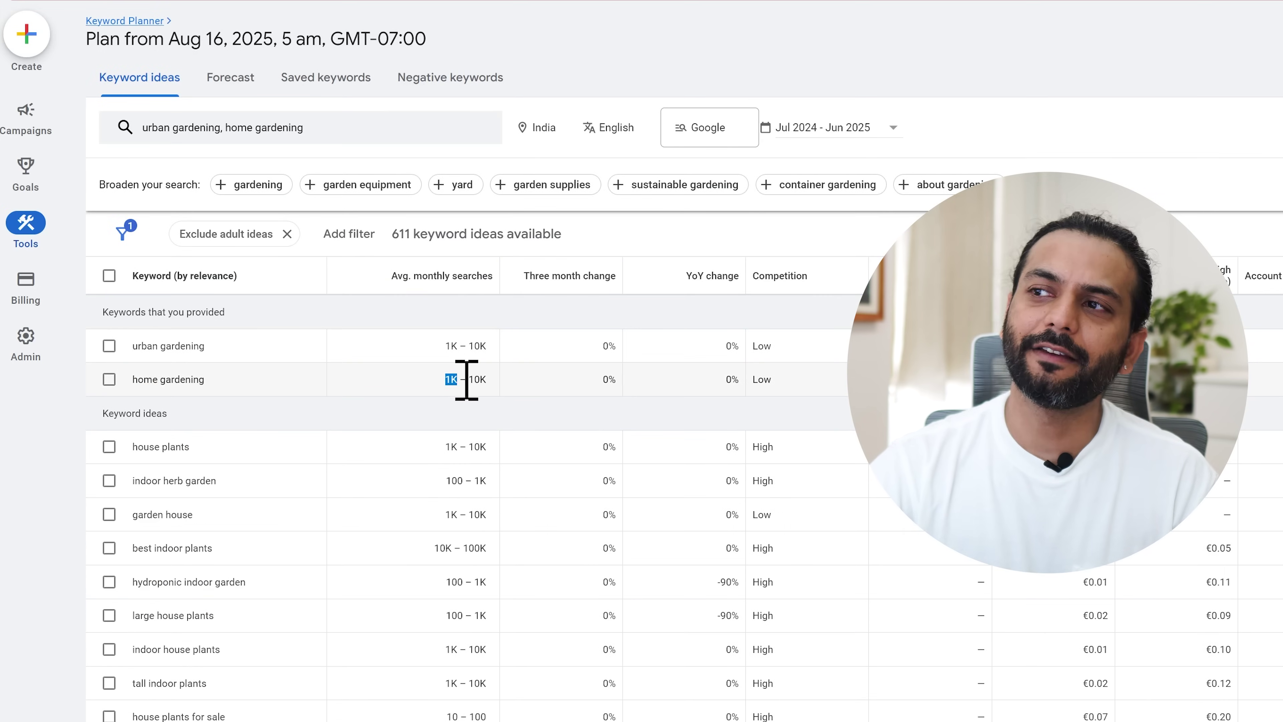
scroll(372, 424, down, 3)
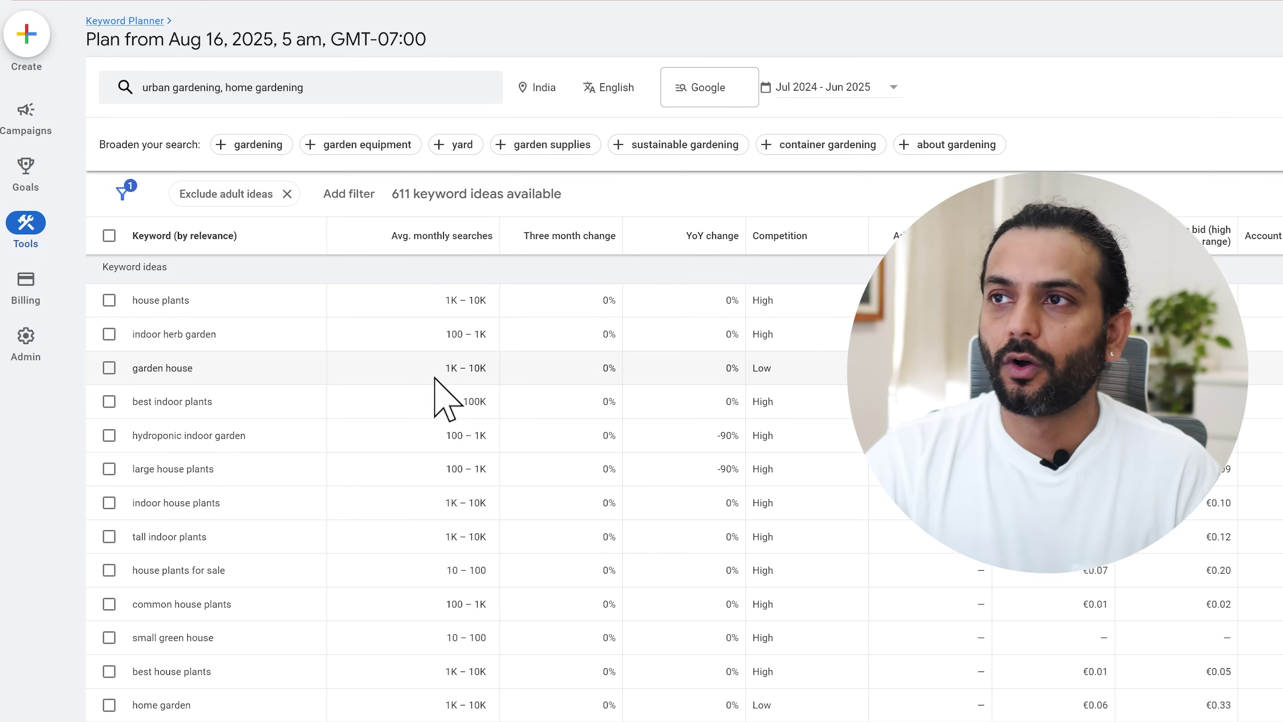
scroll(424, 395, up, 2)
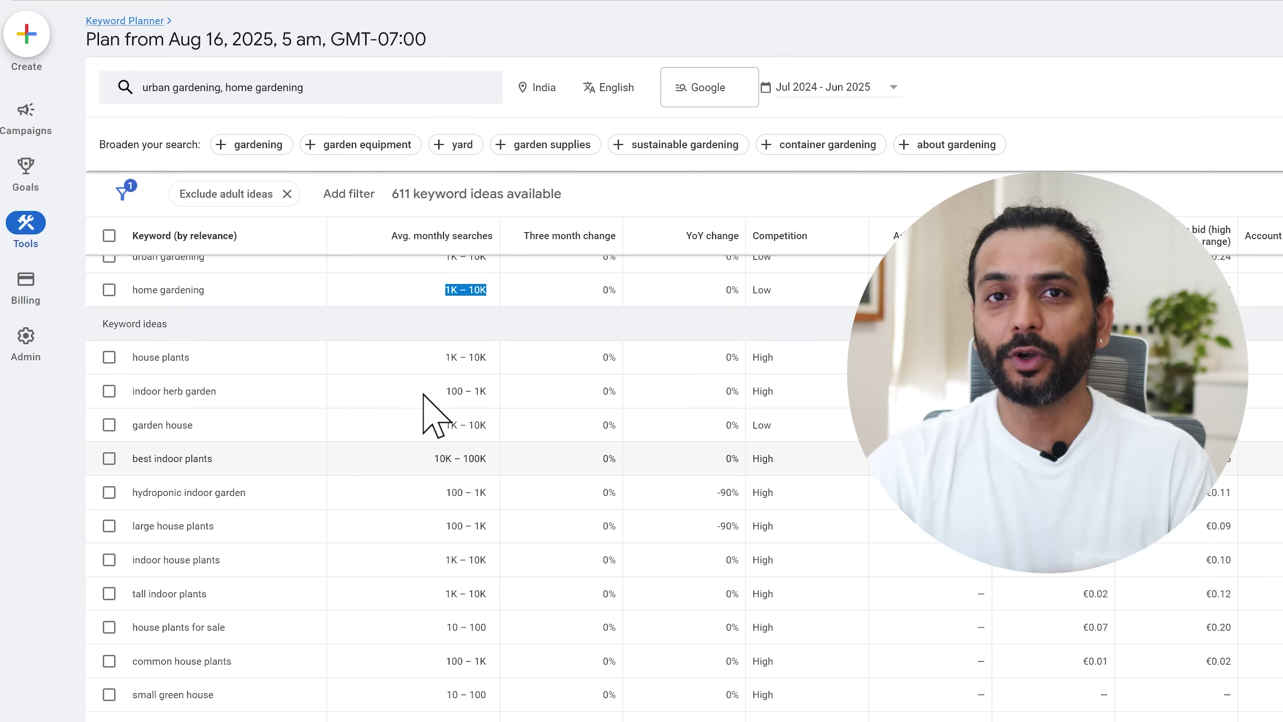
scroll(424, 396, up, 3)
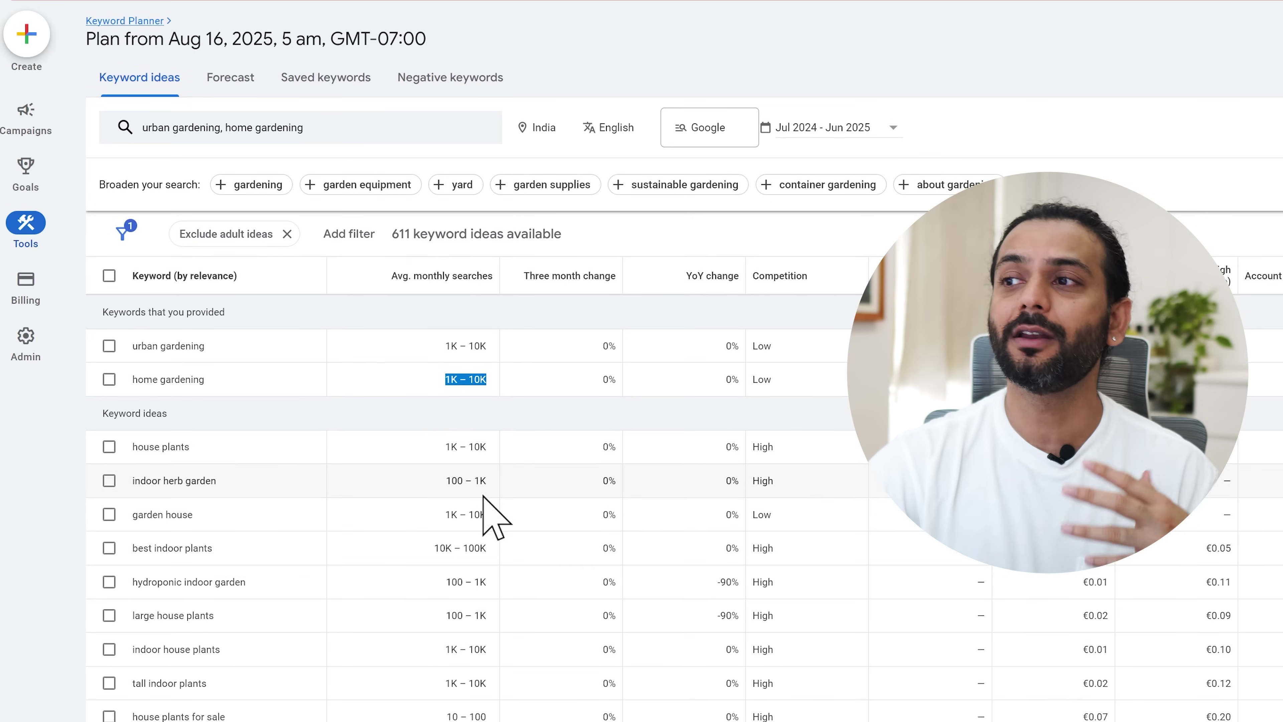
scroll(437, 513, down, 2)
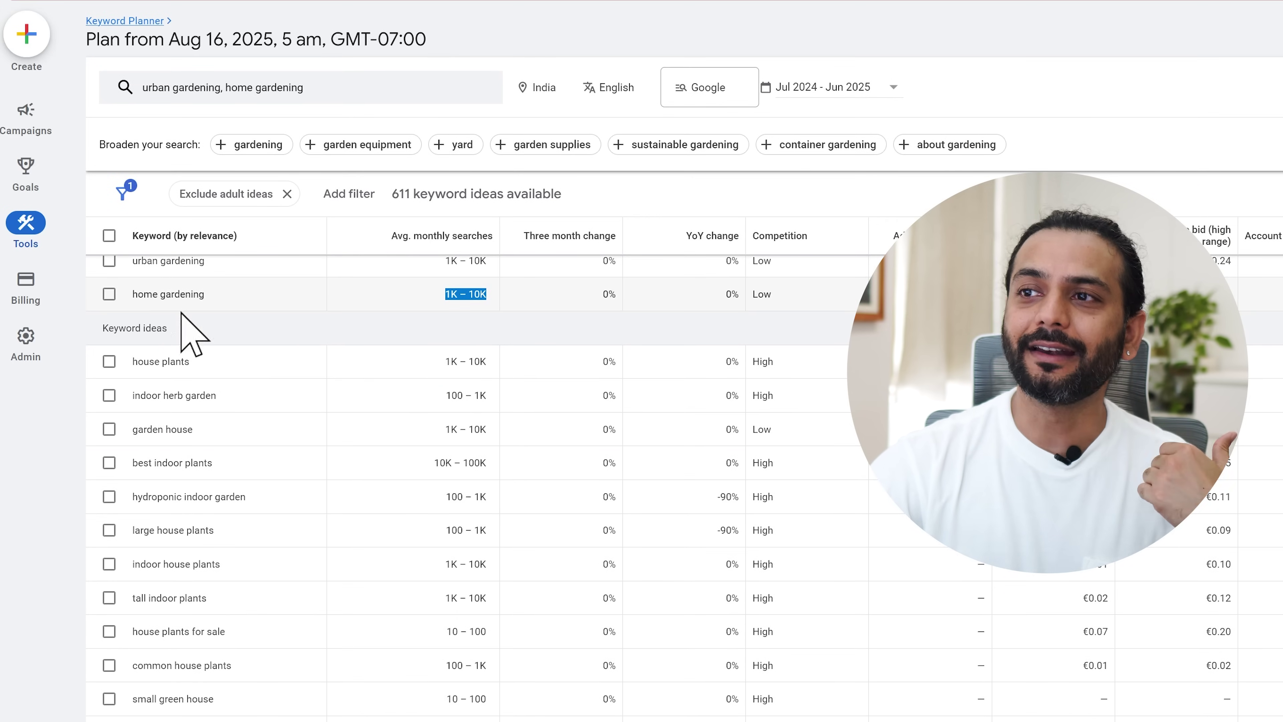
scroll(267, 443, down, 2)
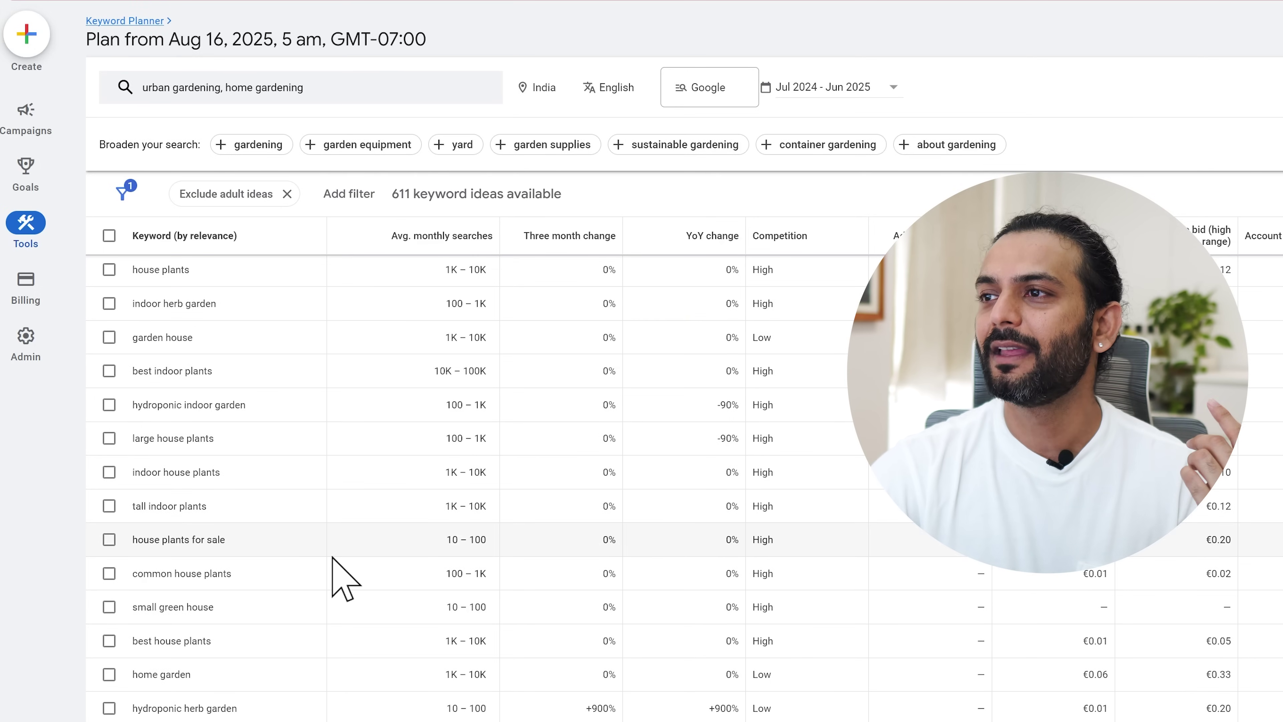
scroll(343, 576, down, 3)
scroll(344, 576, down, 7)
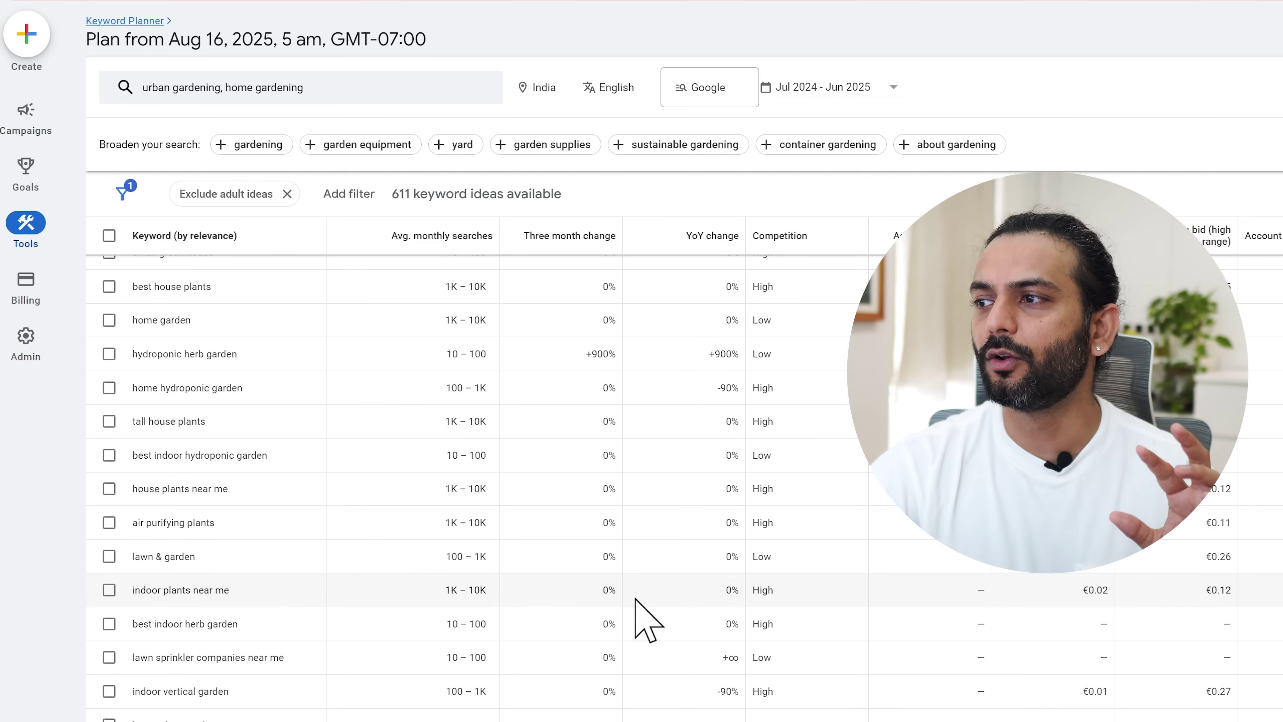
scroll(508, 576, up, 10)
scroll(508, 576, up, 4)
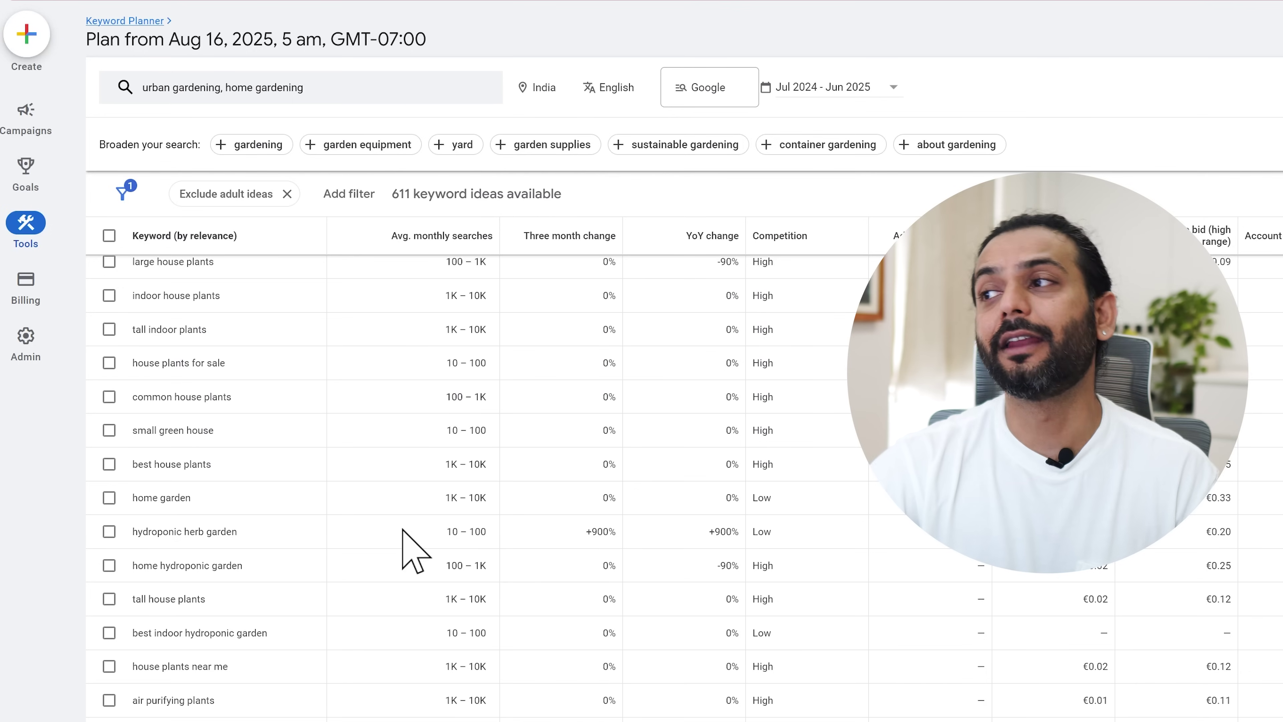
scroll(412, 547, up, 1)
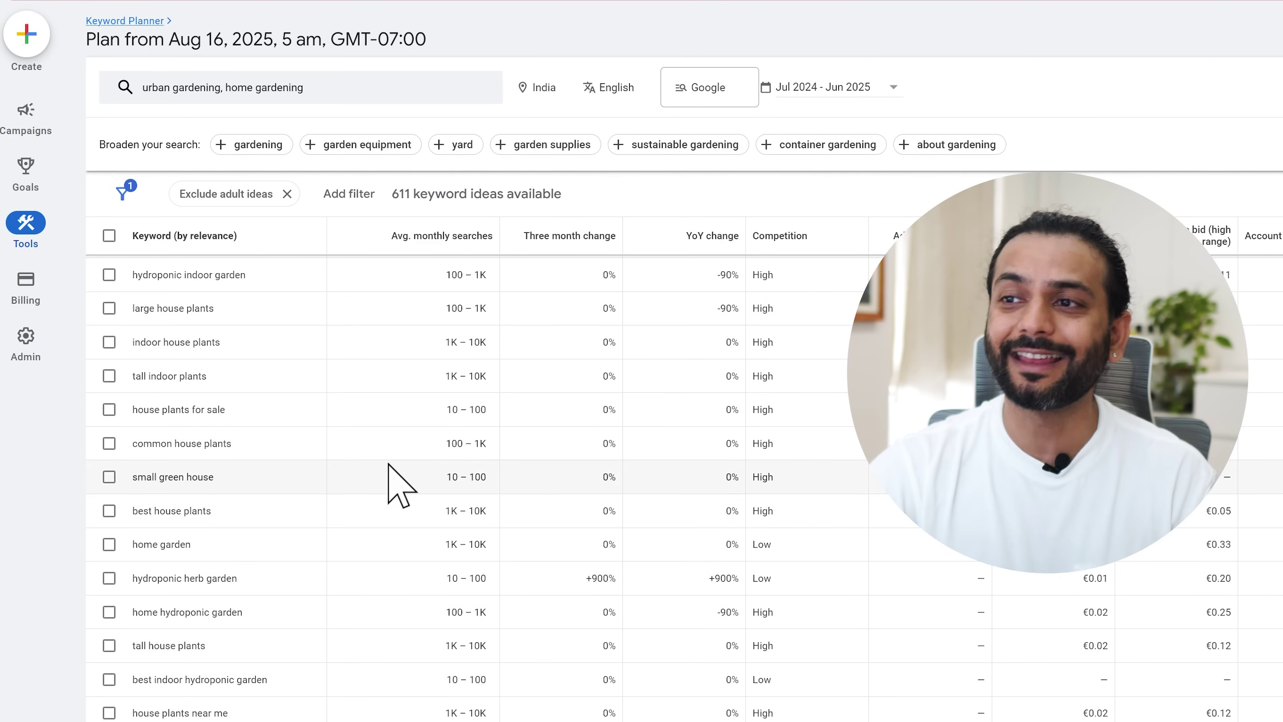
scroll(399, 617, up, 3)
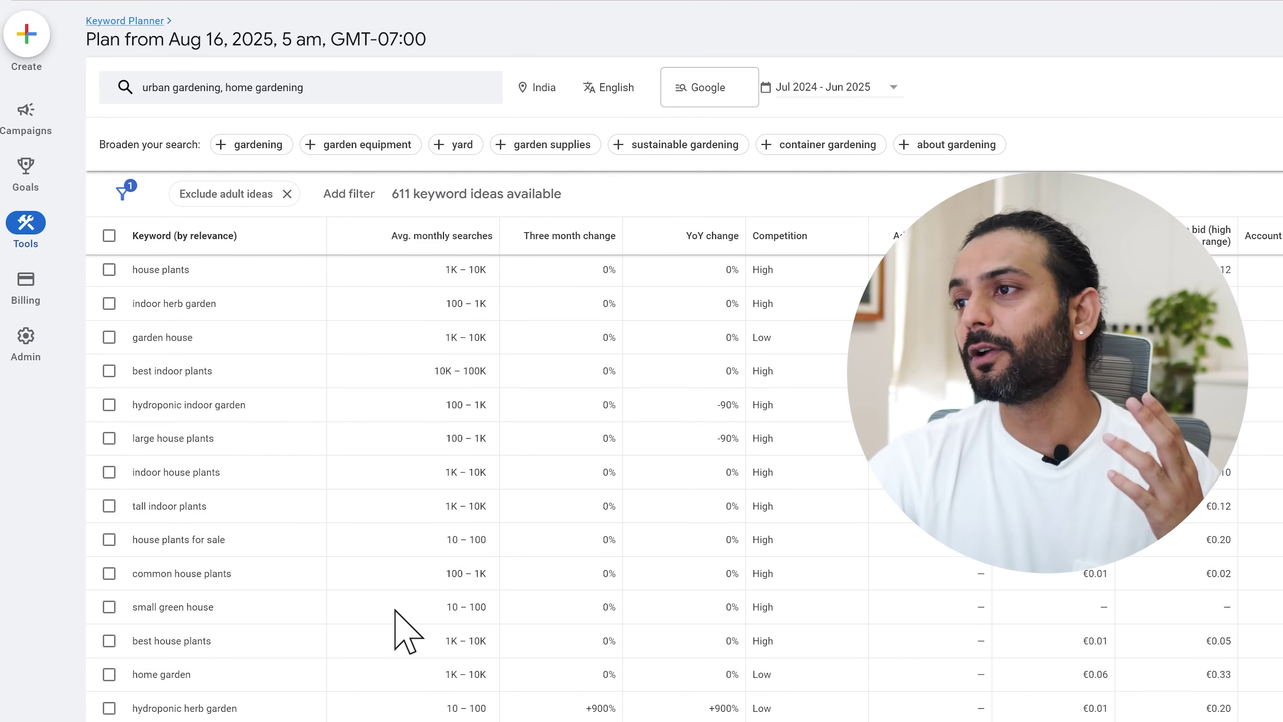
scroll(395, 624, down, 8)
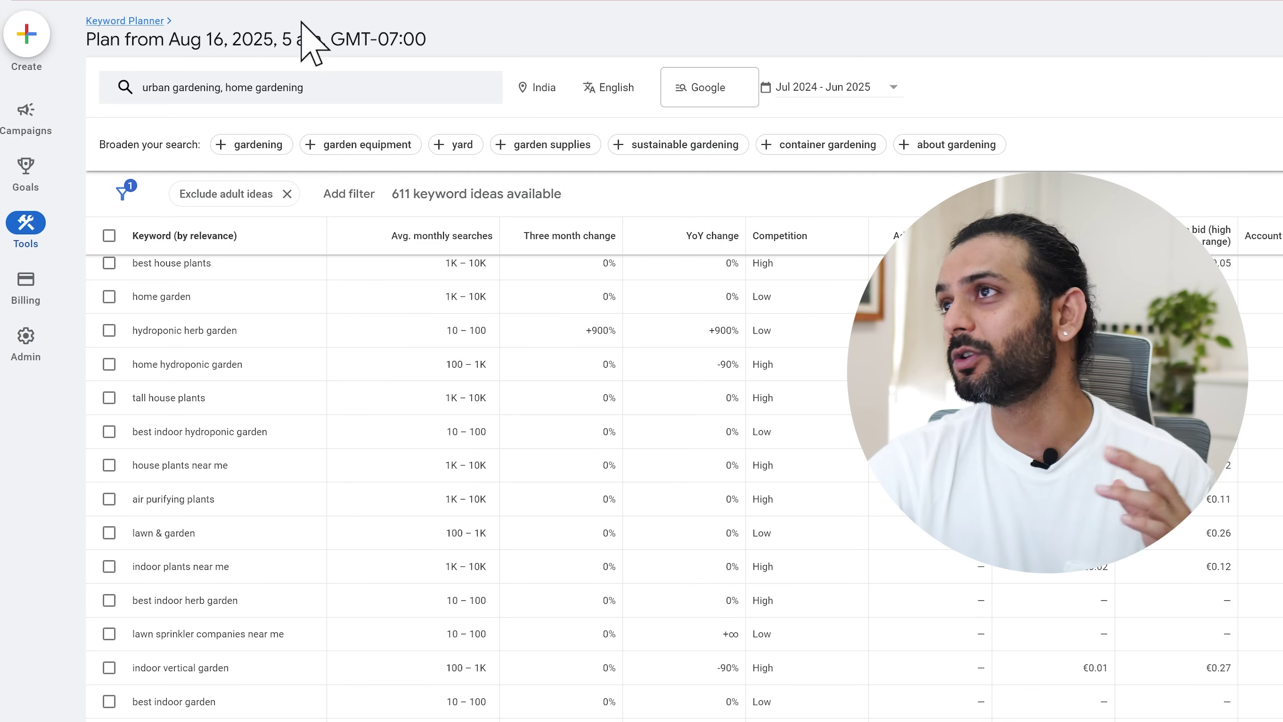
scroll(445, 432, up, 10)
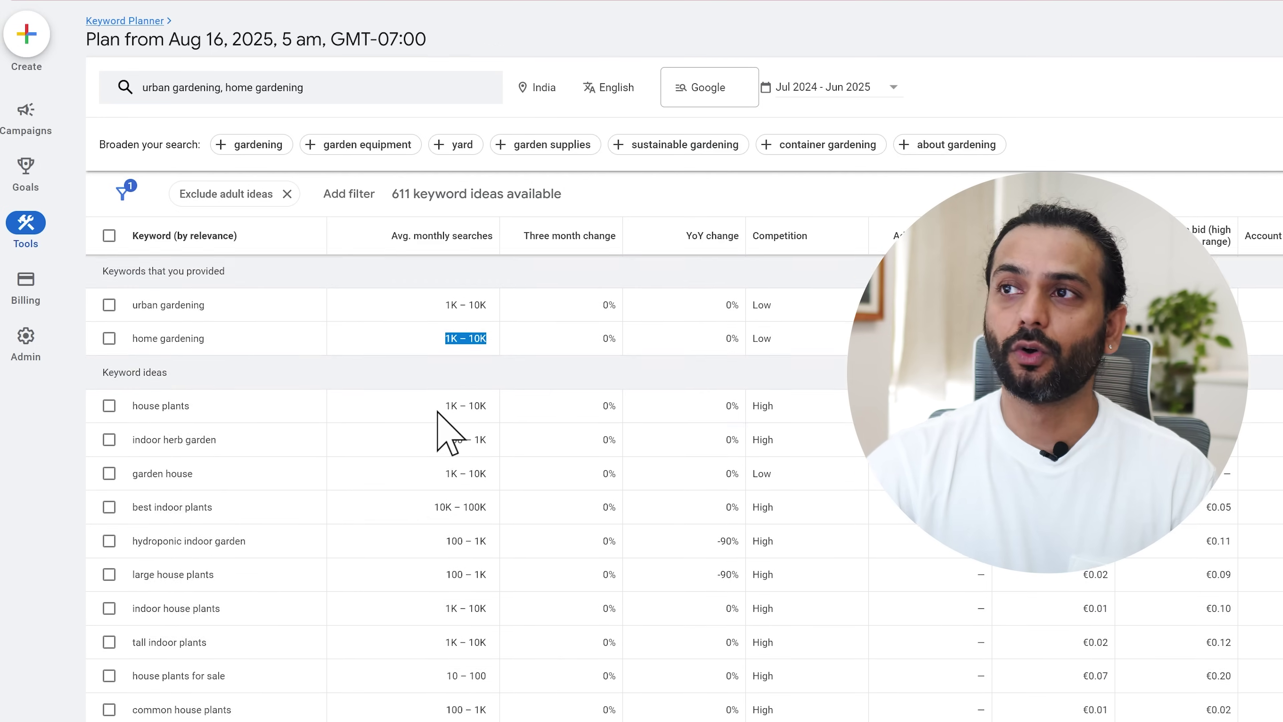
scroll(444, 427, up, 1)
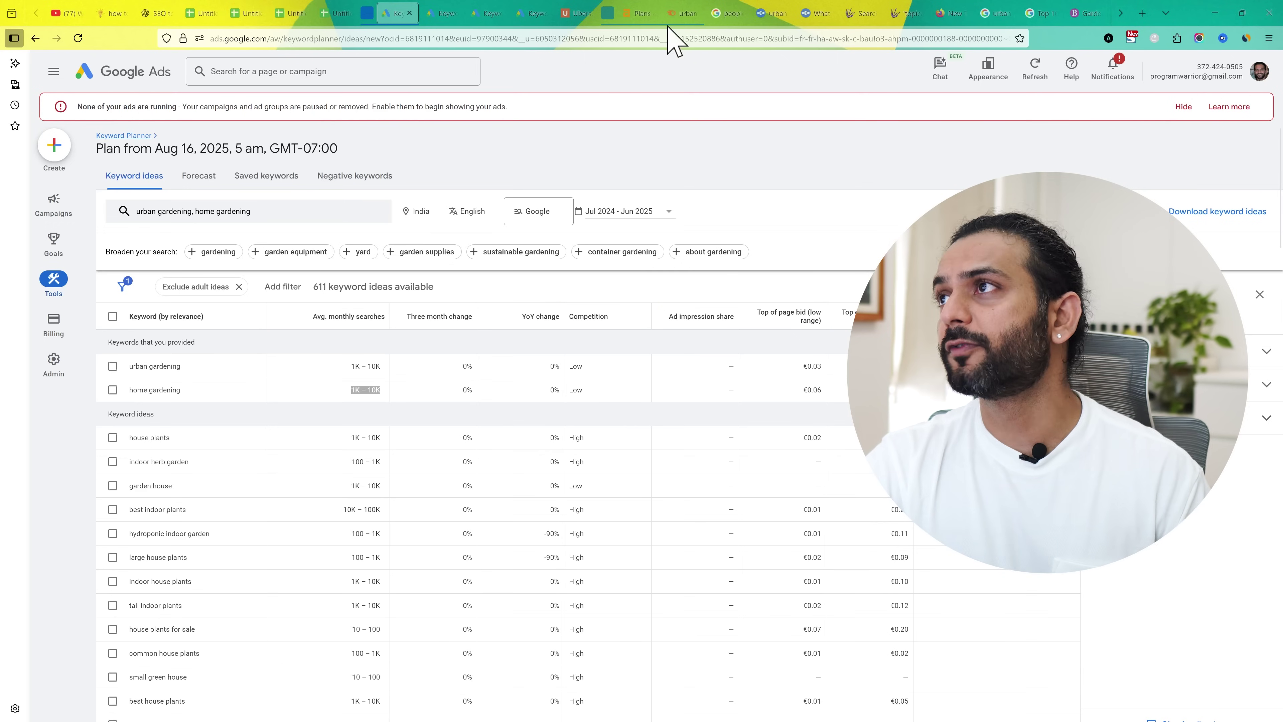
View AlsoAsked's urban gardening question map, including 'What are the methods of urban gardening?'
click(773, 15)
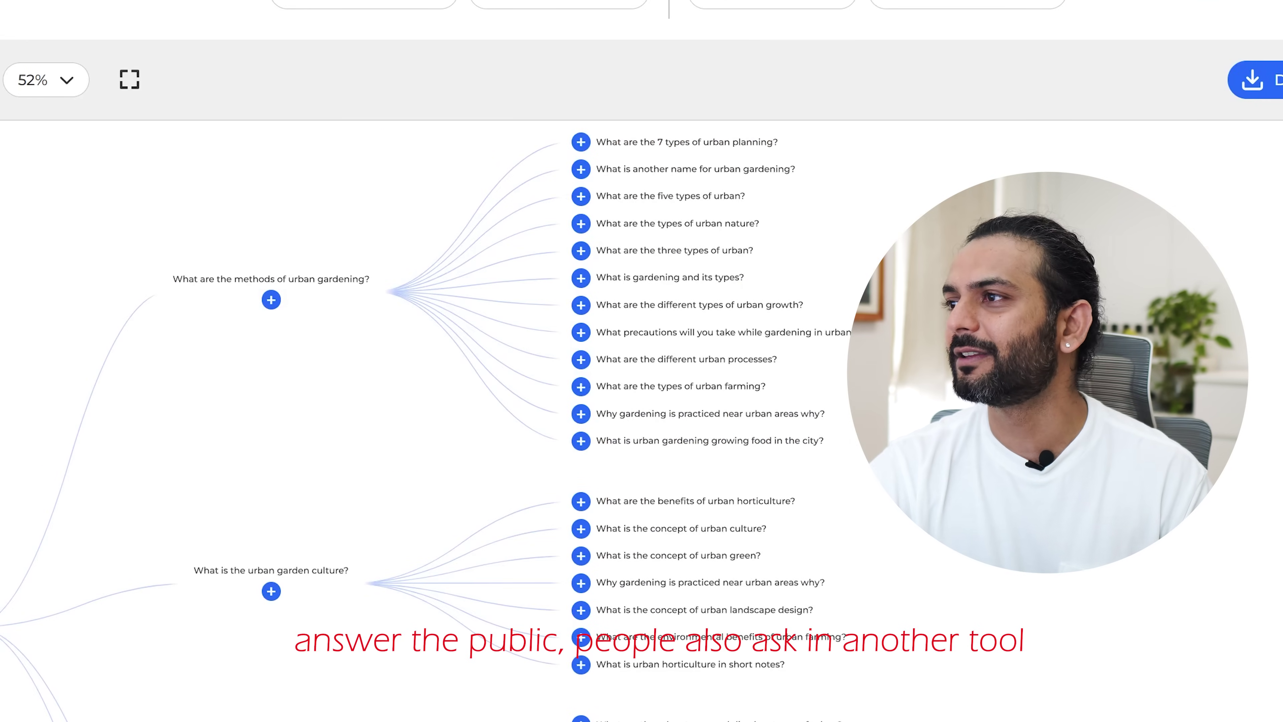
scroll(642, 361, down, 1)
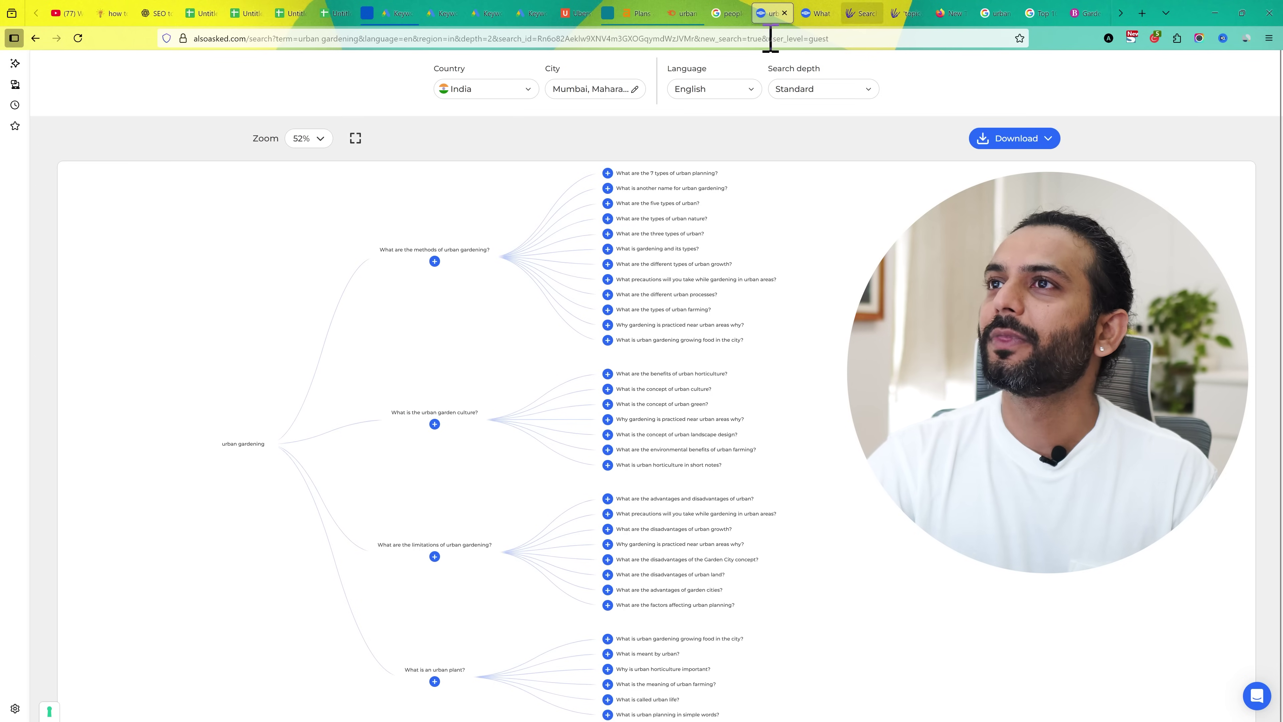
Scroll AnswerThePublic's urban gardening Questions, 18 PAA and 7 Prepositions, then return to the spreadsheet
click(866, 16)
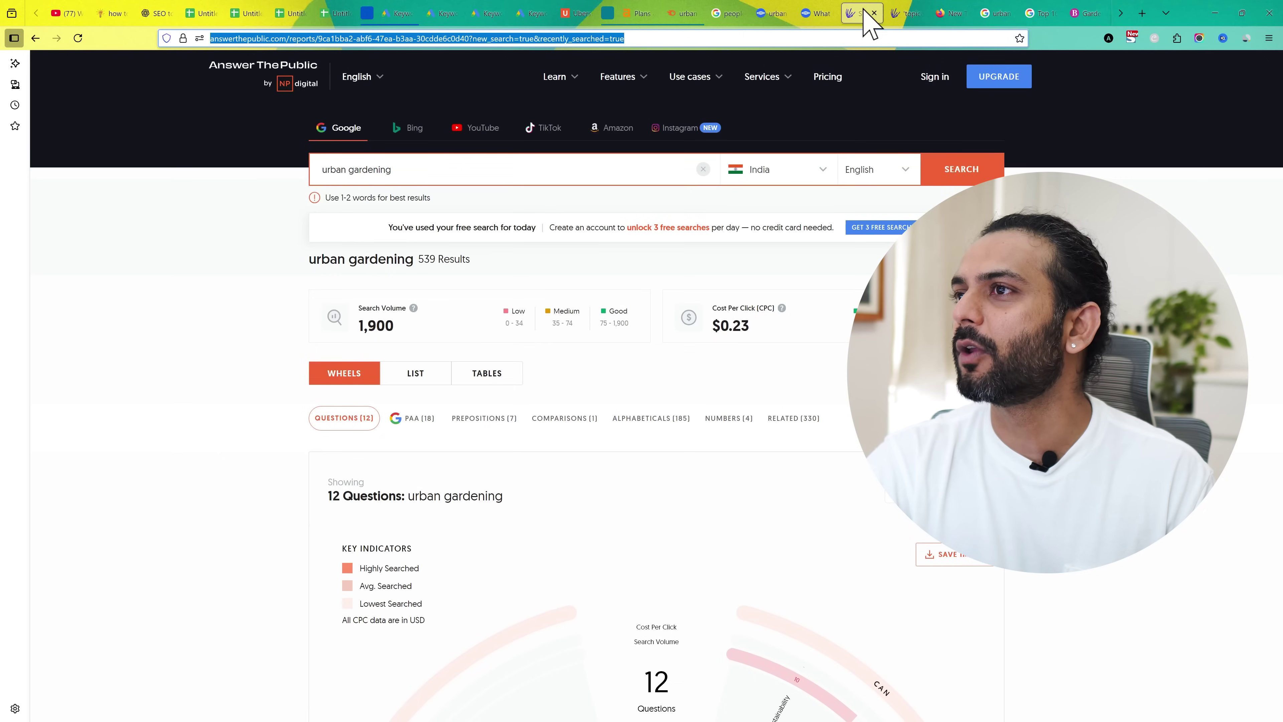
scroll(470, 391, down, 5)
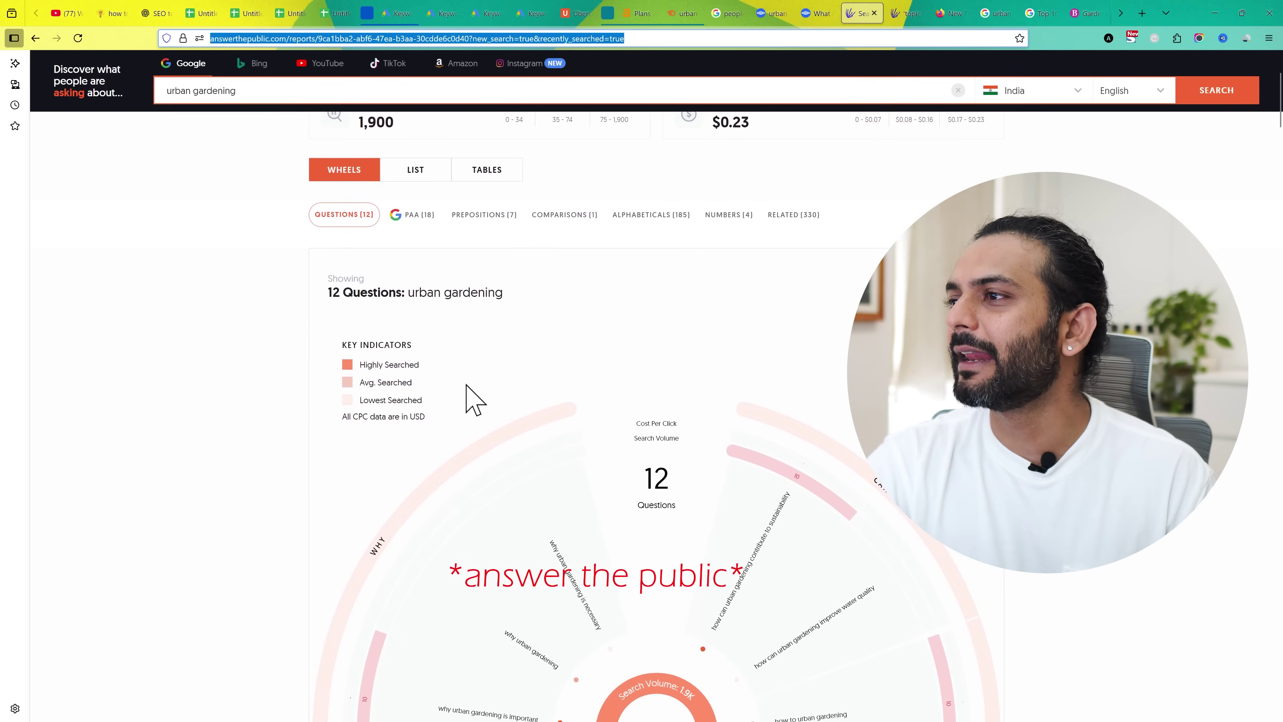
scroll(153, 575, down, 15)
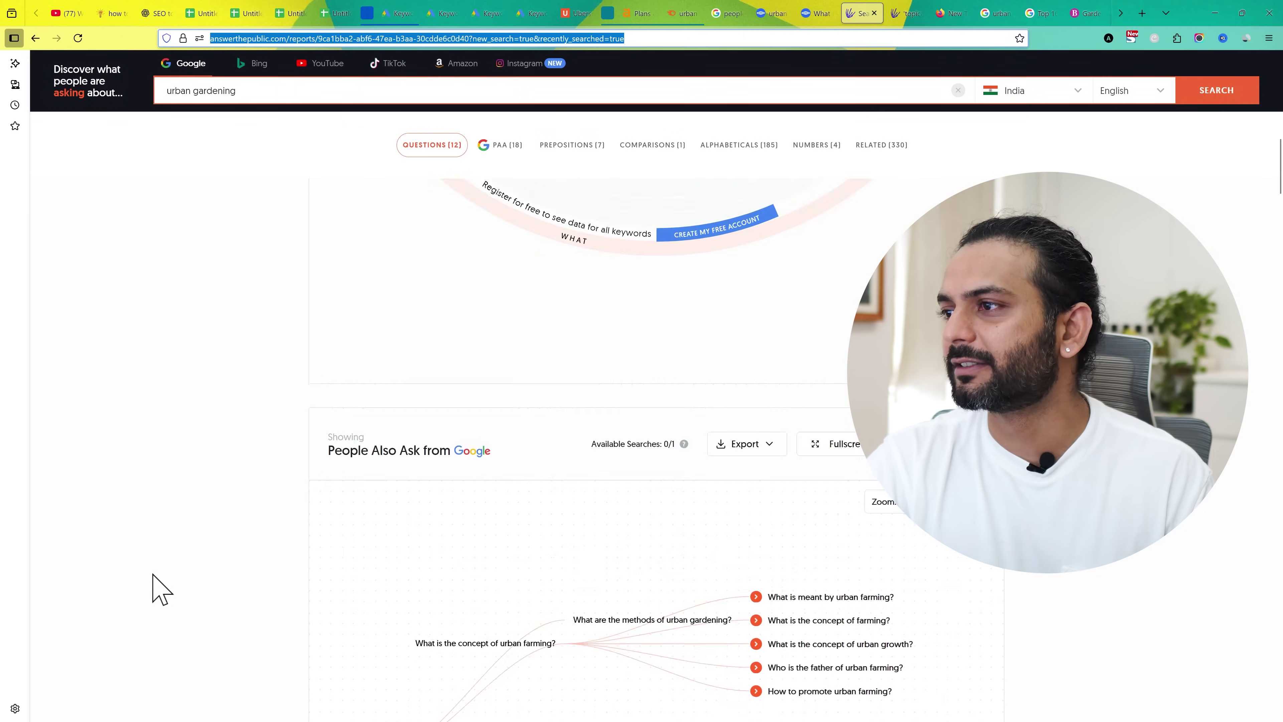
scroll(153, 575, down, 1)
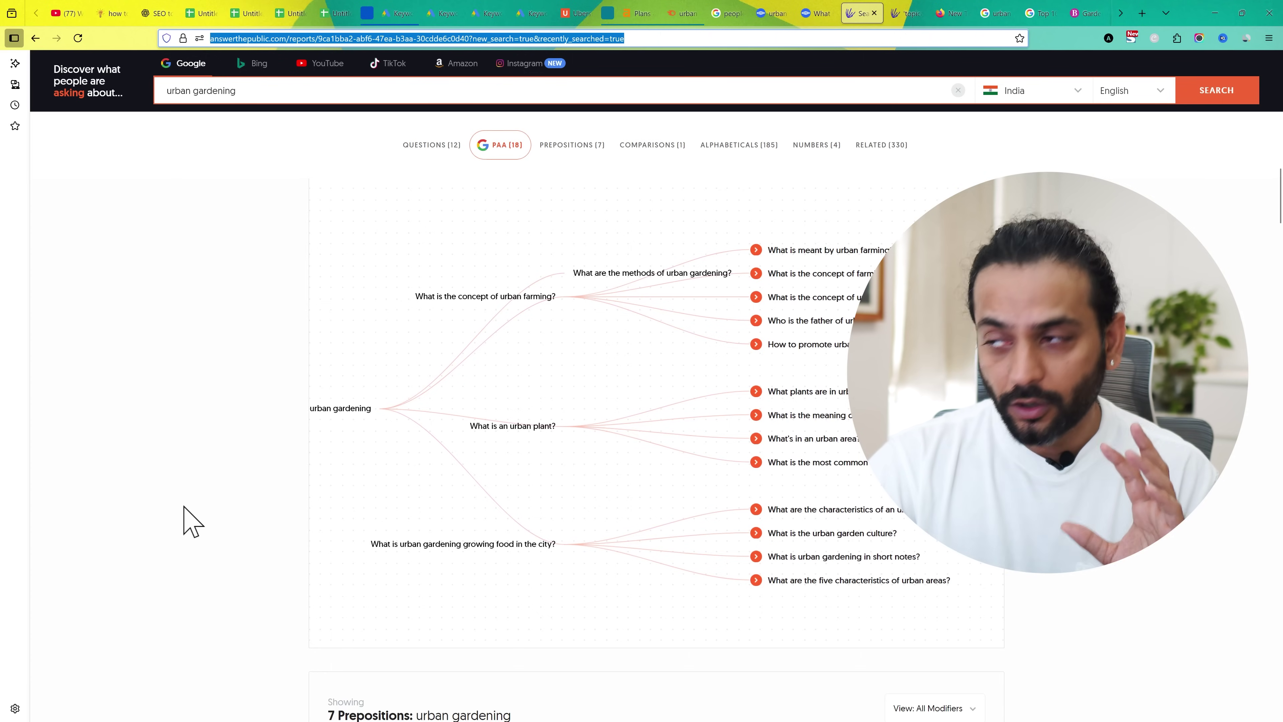
scroll(184, 507, down, 5)
scroll(183, 507, down, 2)
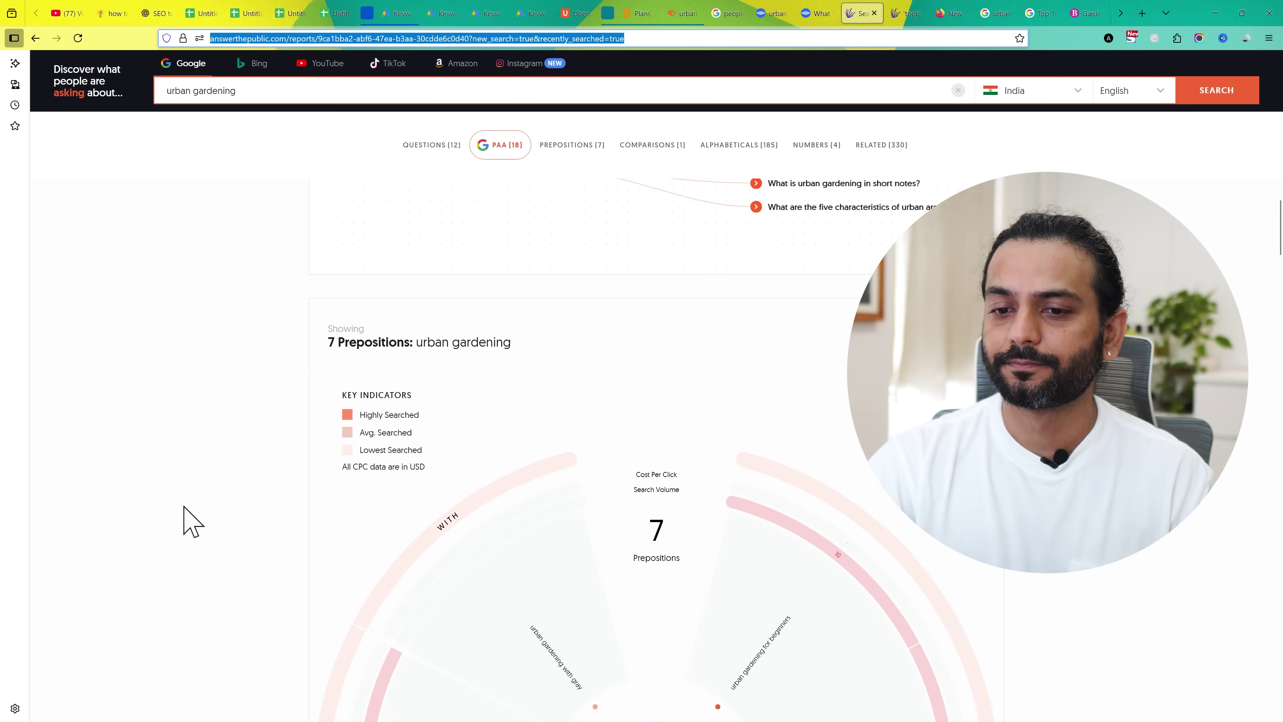
click(204, 14)
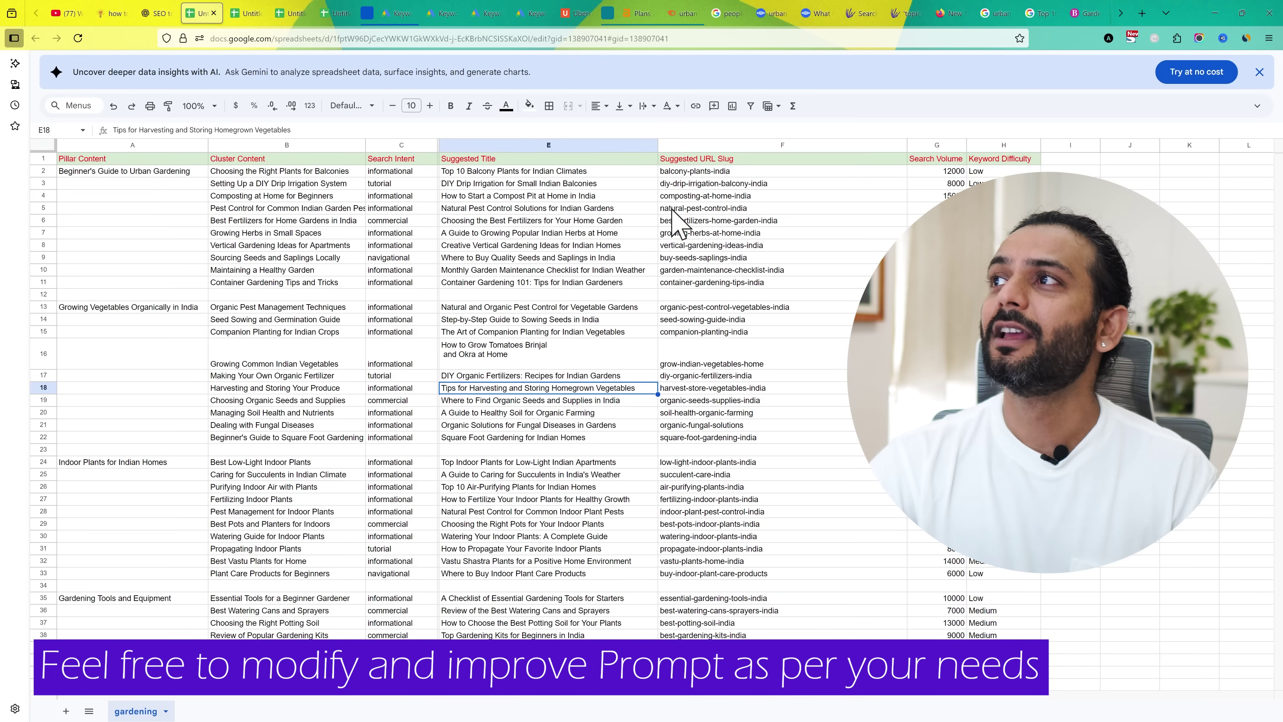
click(994, 13)
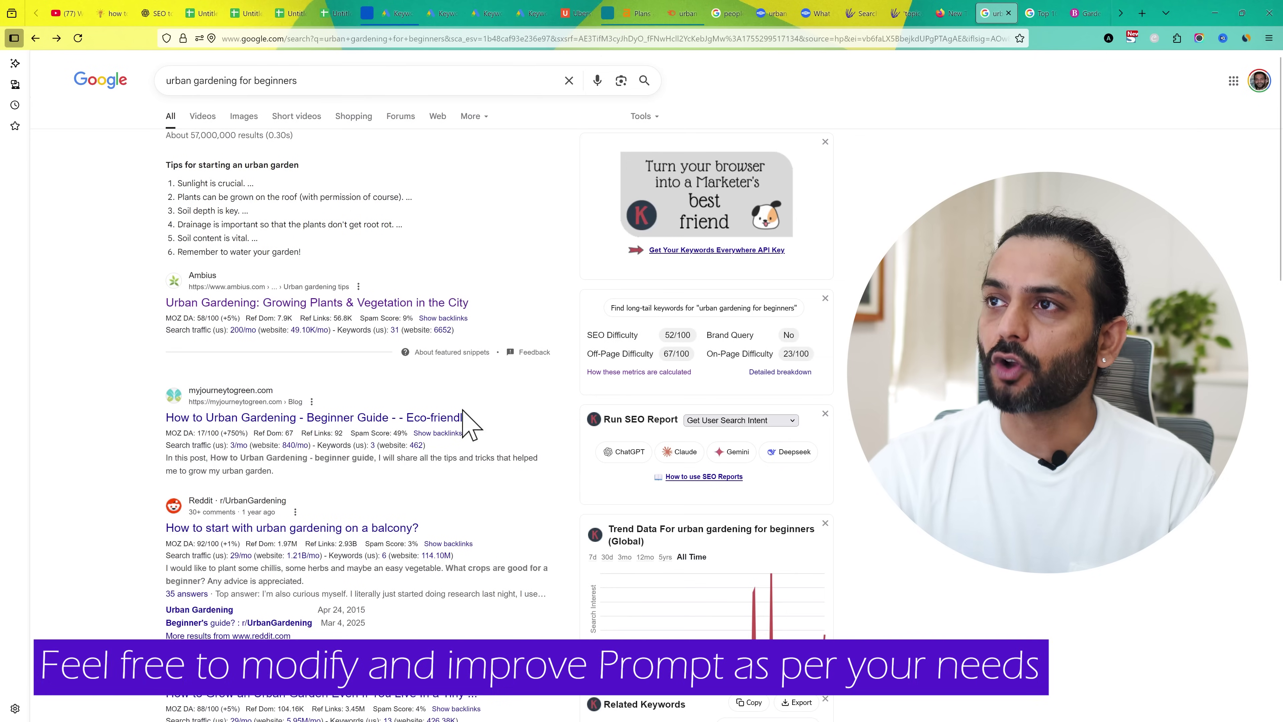
scroll(178, 298, down, 3)
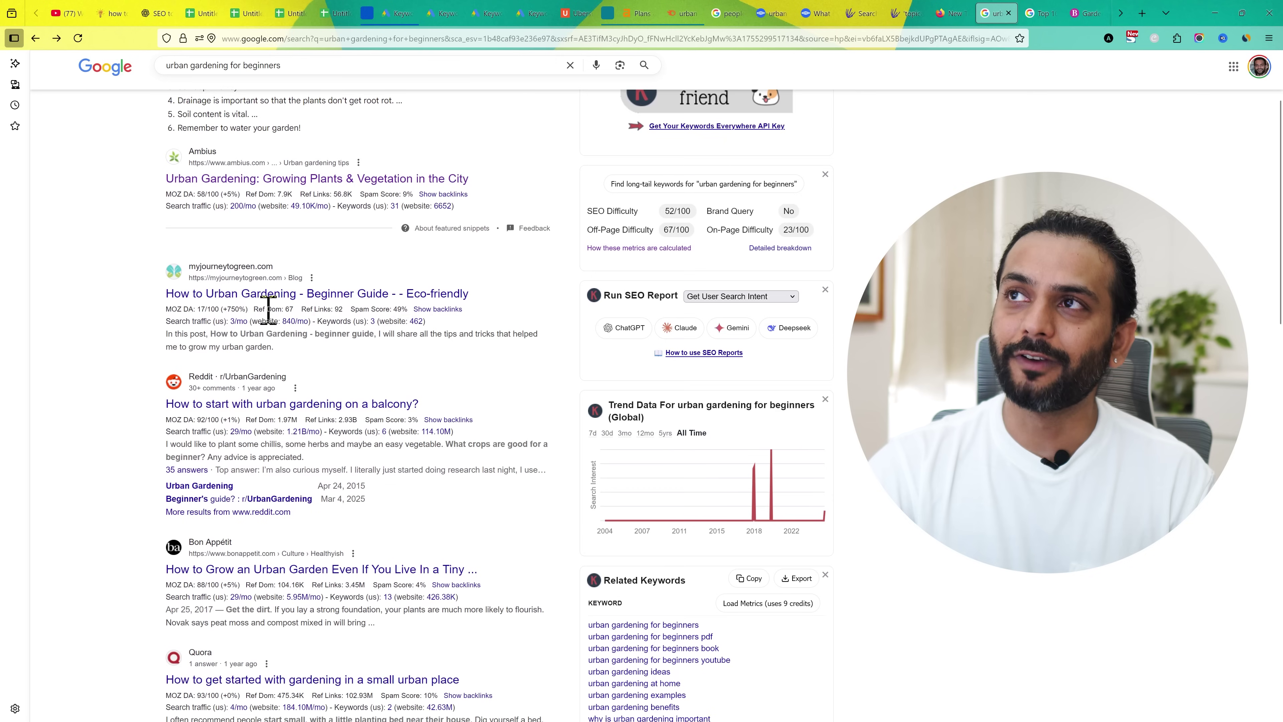
click(200, 13)
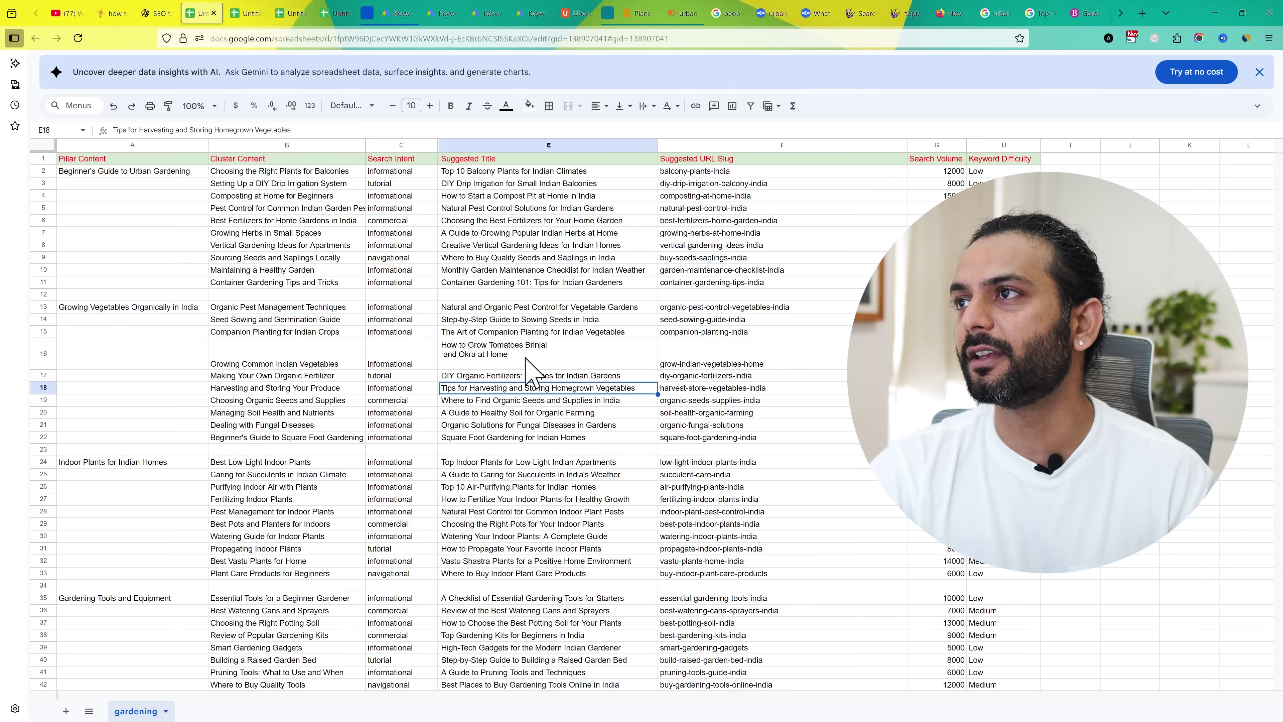
click(398, 14)
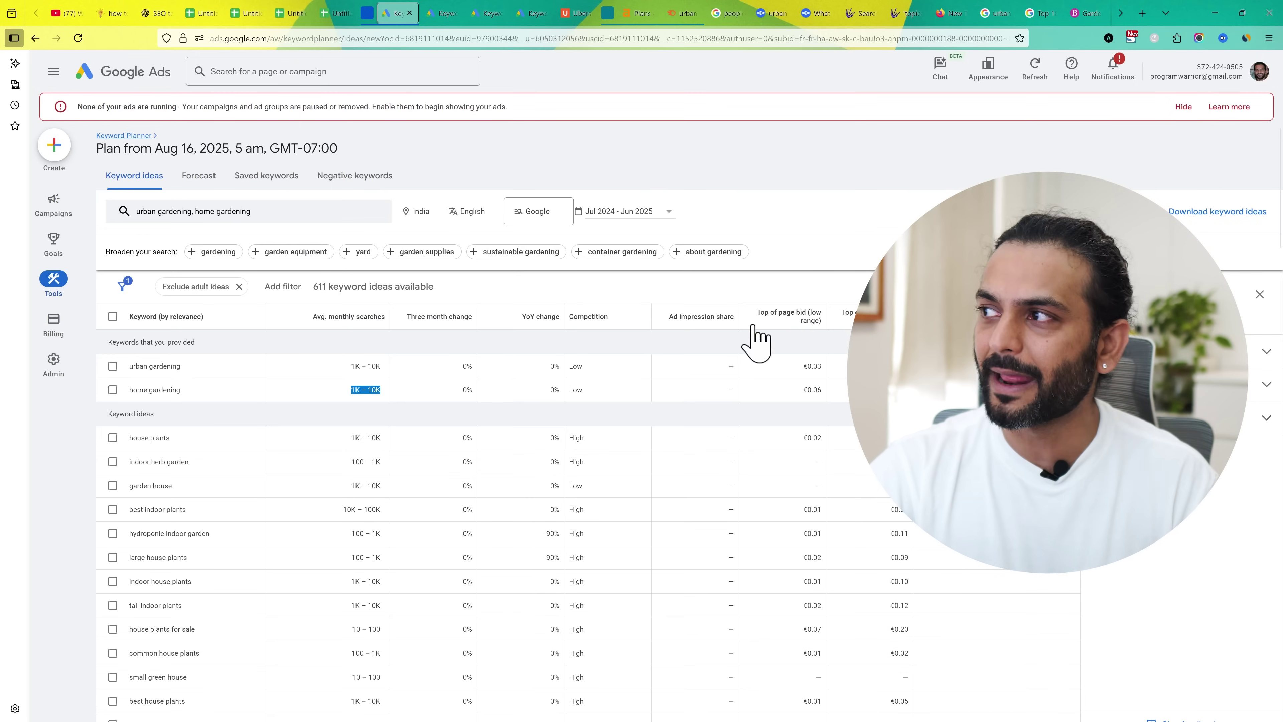
click(536, 364)
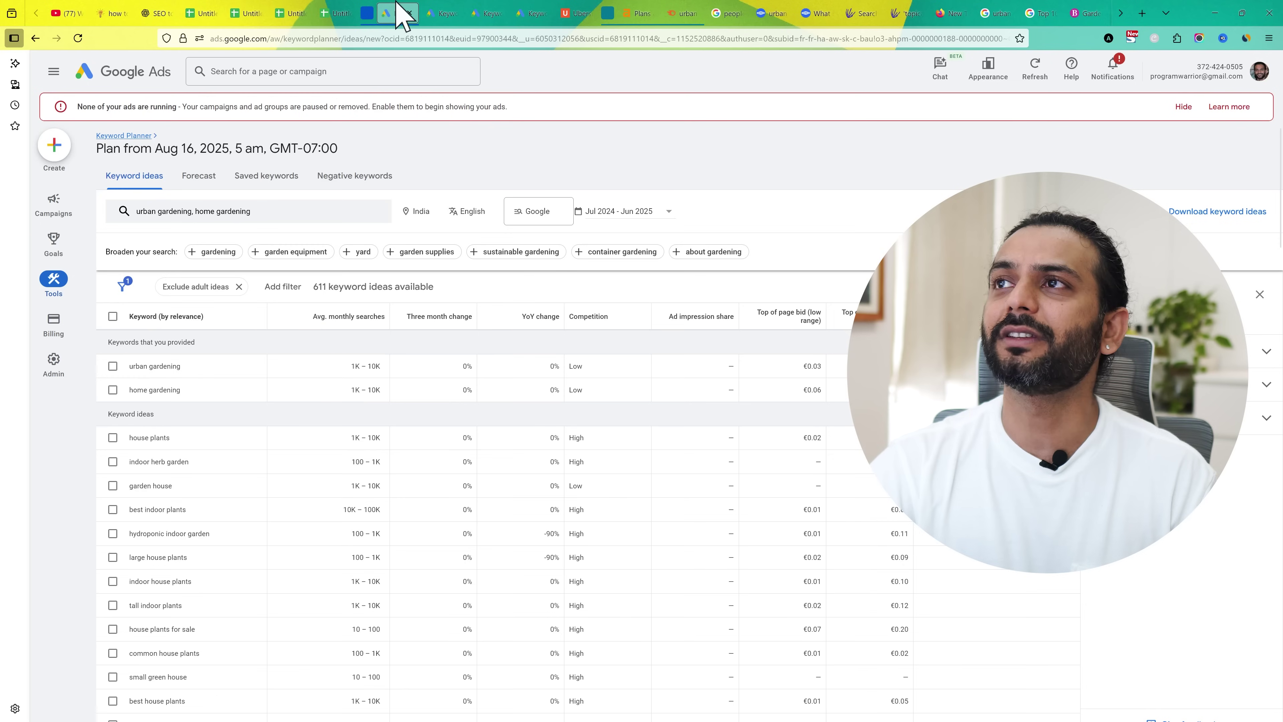
click(201, 13)
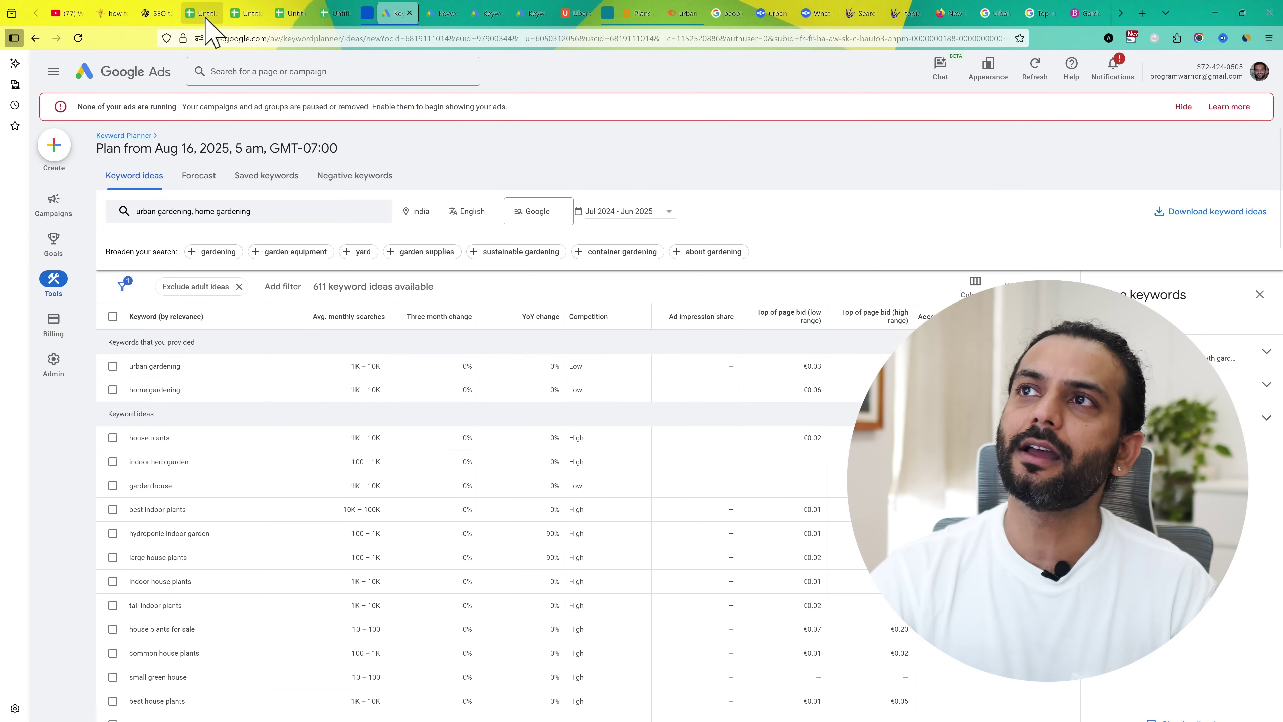
Enter the header 'kP volume' in cell I1 and select I2
click(1078, 160)
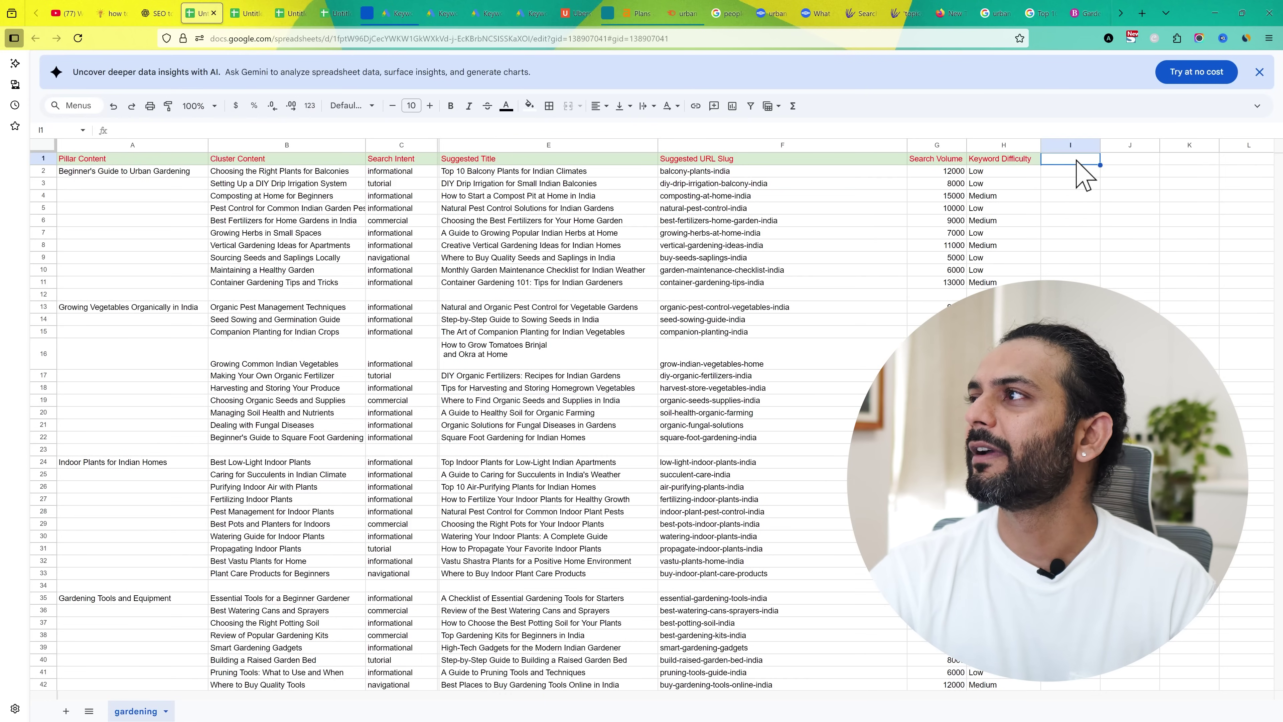
text(kP volume)
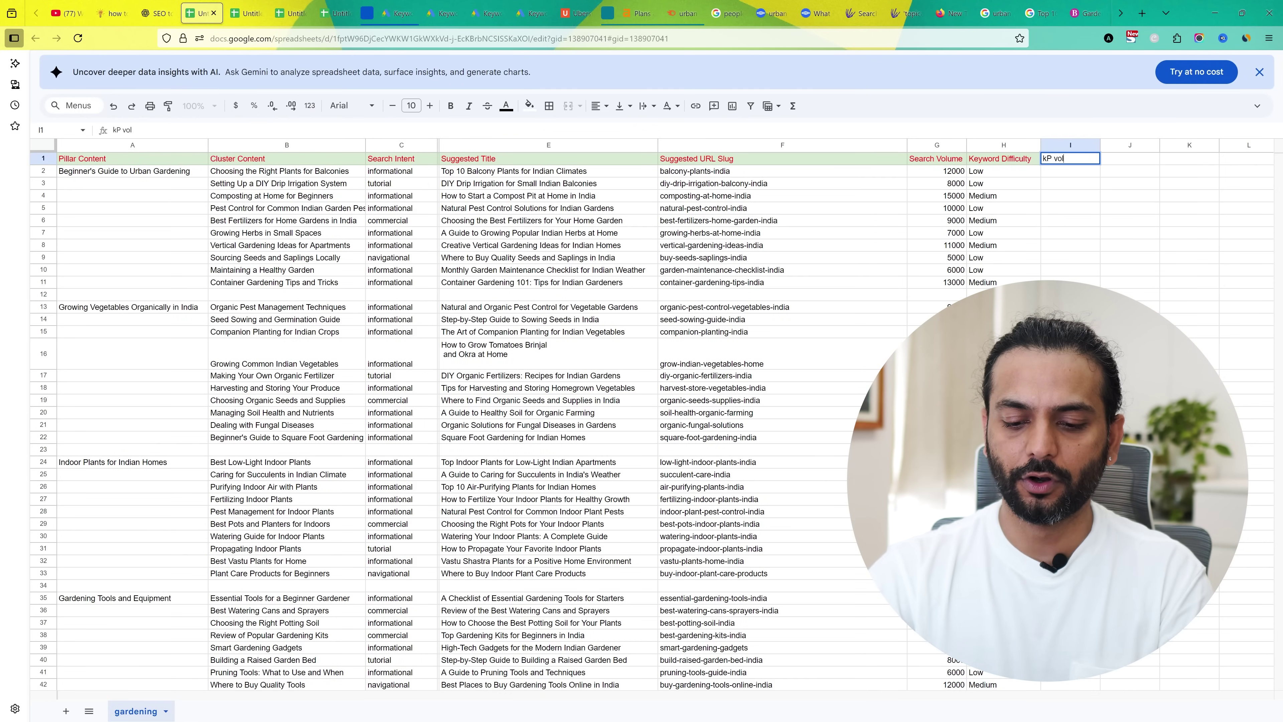
click(958, 173)
click(1067, 171)
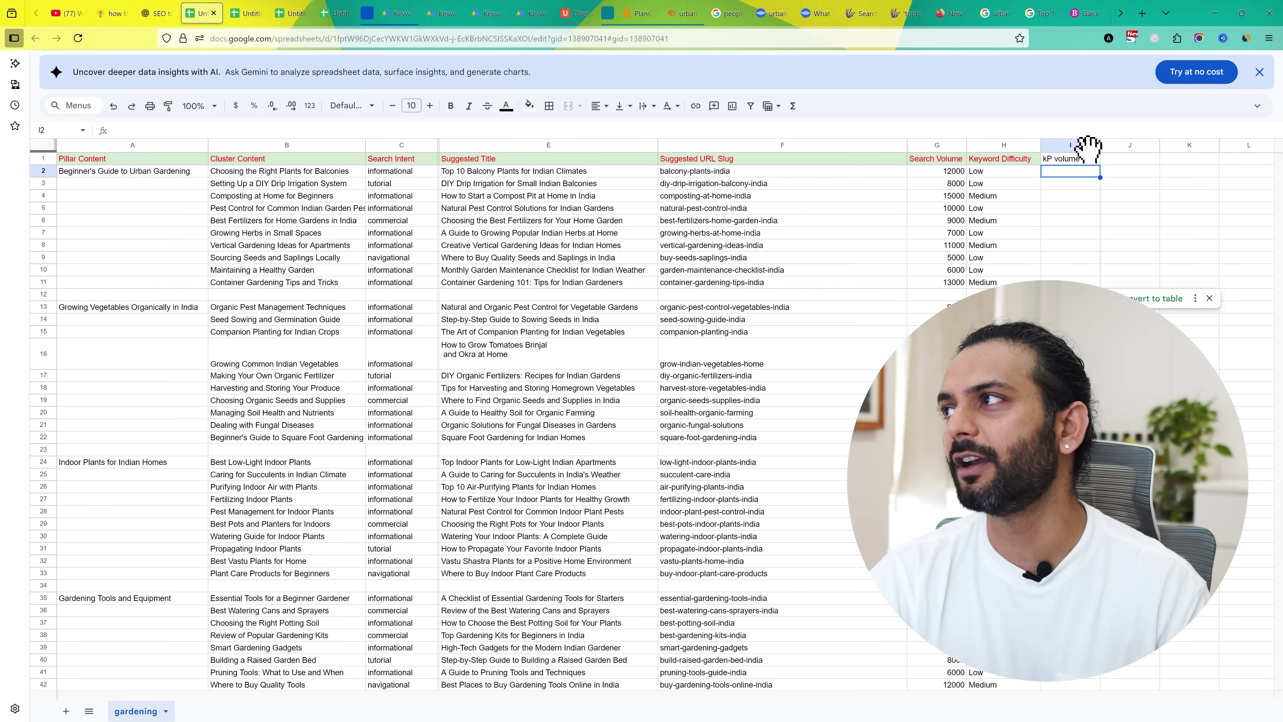
Look over the Keyword Planner, Semrush and Ahrefs pricing pages for volume sources
click(397, 14)
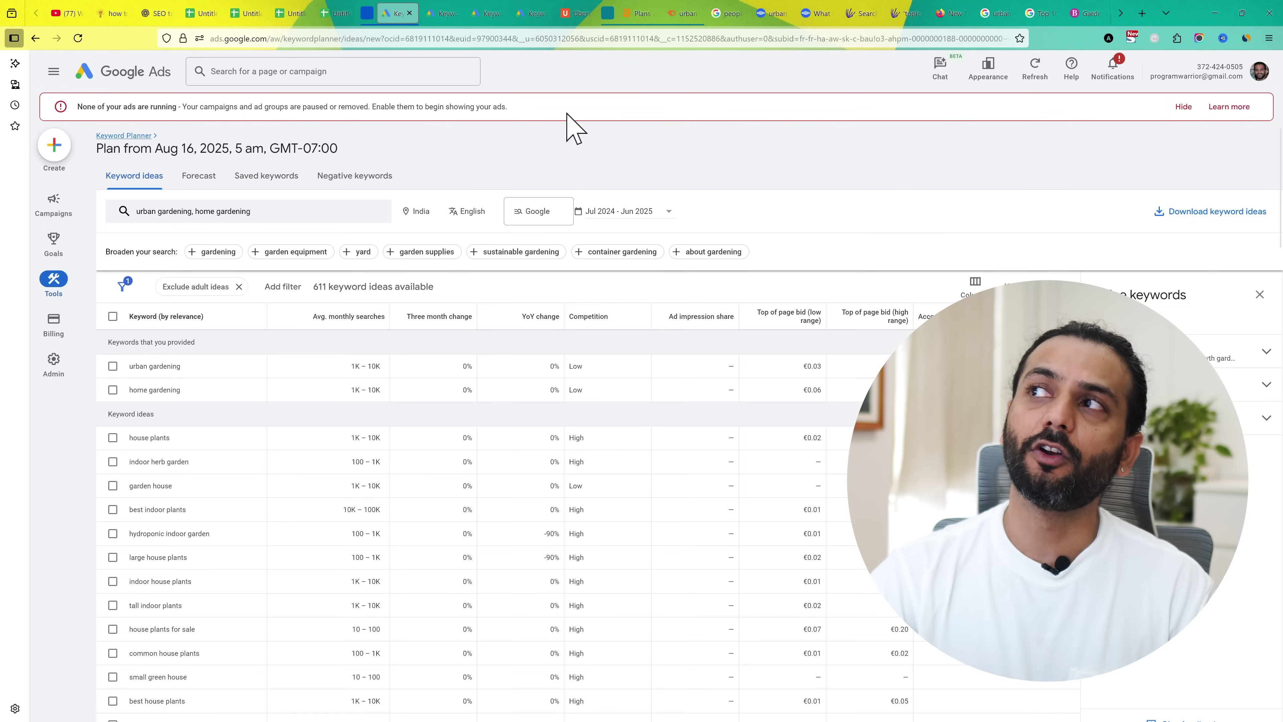
click(639, 14)
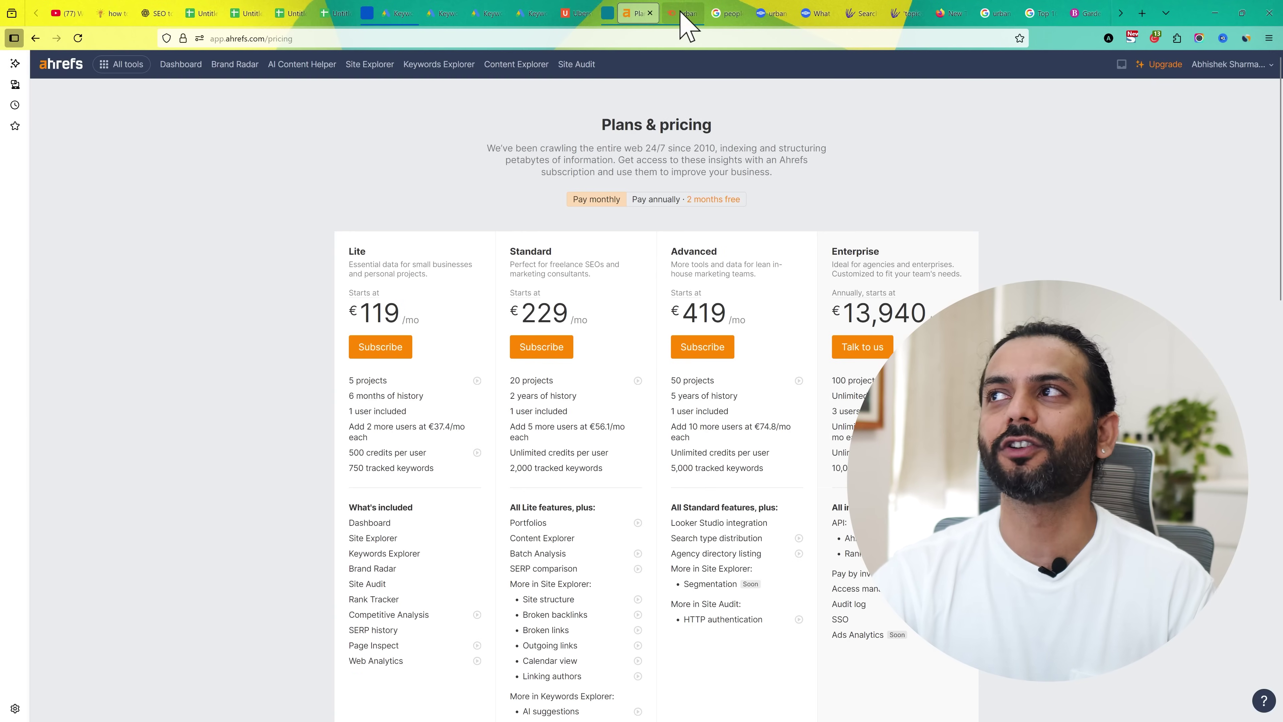
click(682, 14)
click(636, 15)
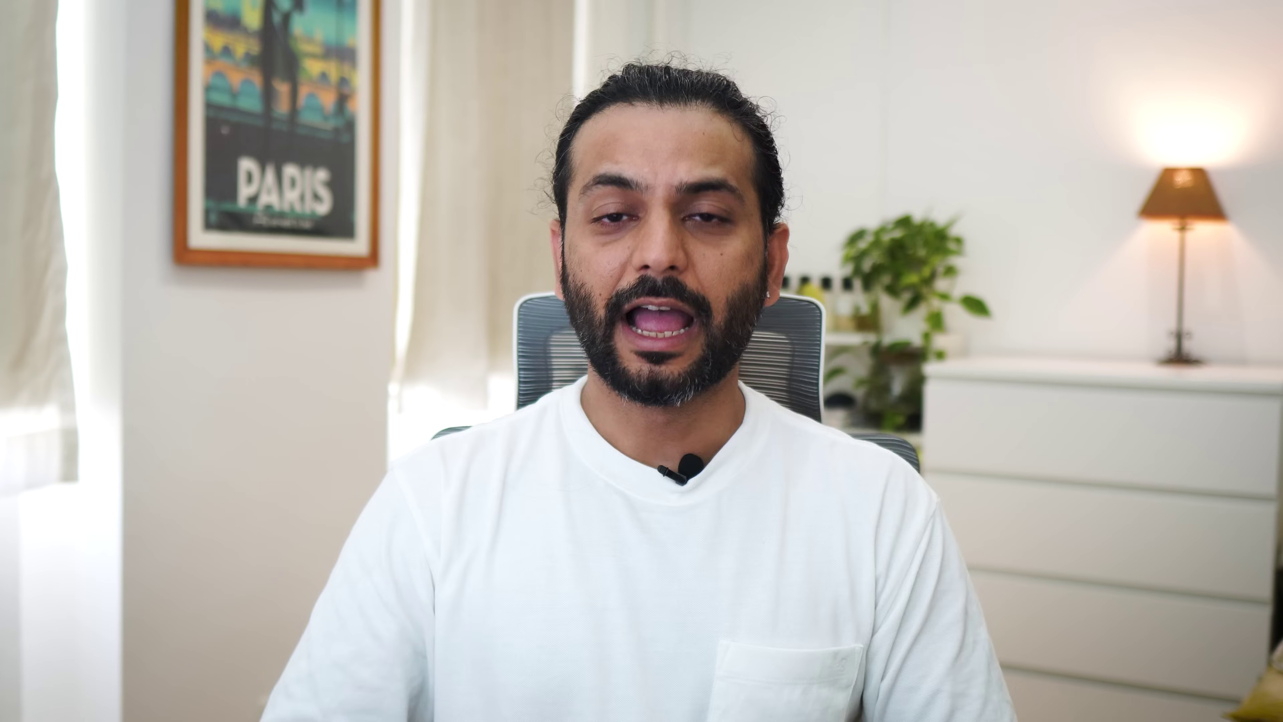